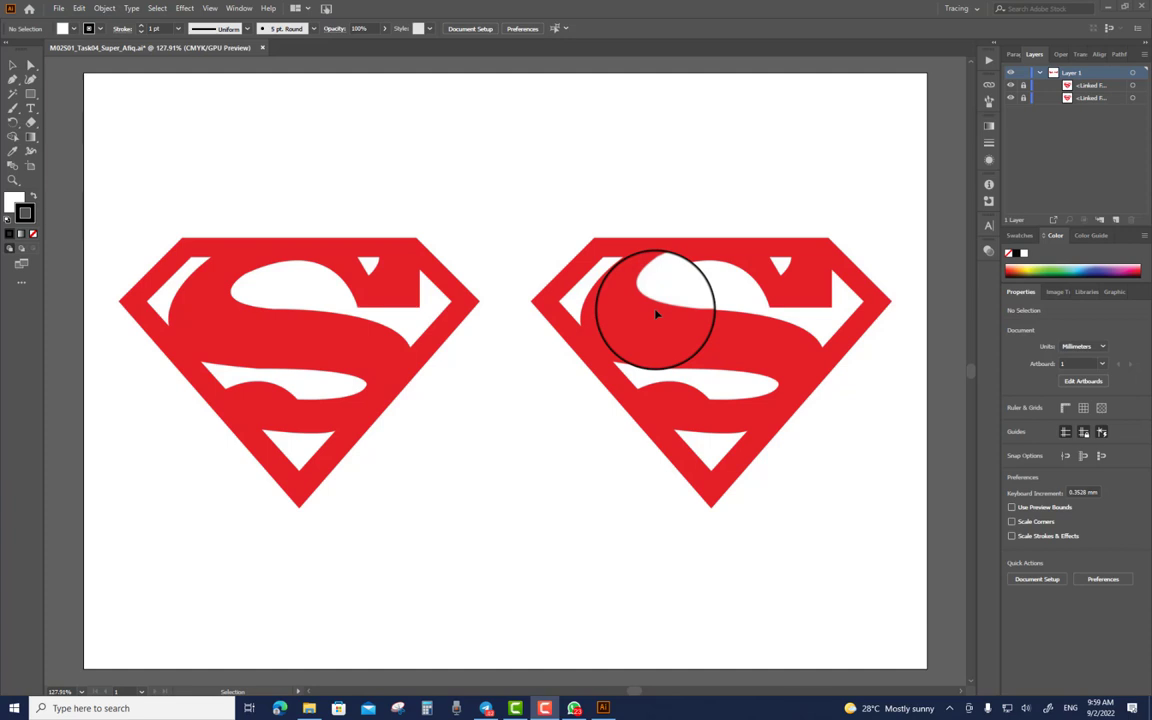
Step: Select the Pen tool and undo the stray stroke drawn across the left shield's top
click(11, 82)
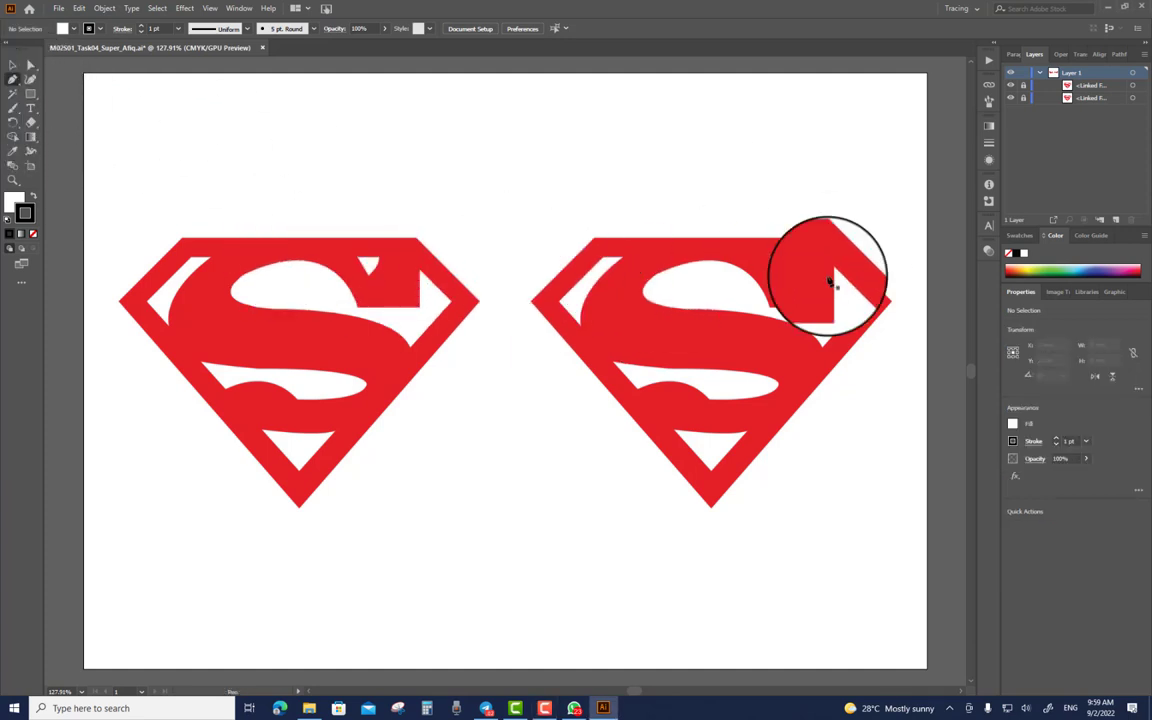
mouse_move(309, 265)
mouse_down()
mouse_move(393, 285)
mouse_move(275, 249)
mouse_move(192, 249)
mouse_up()
key(ctrl+z)
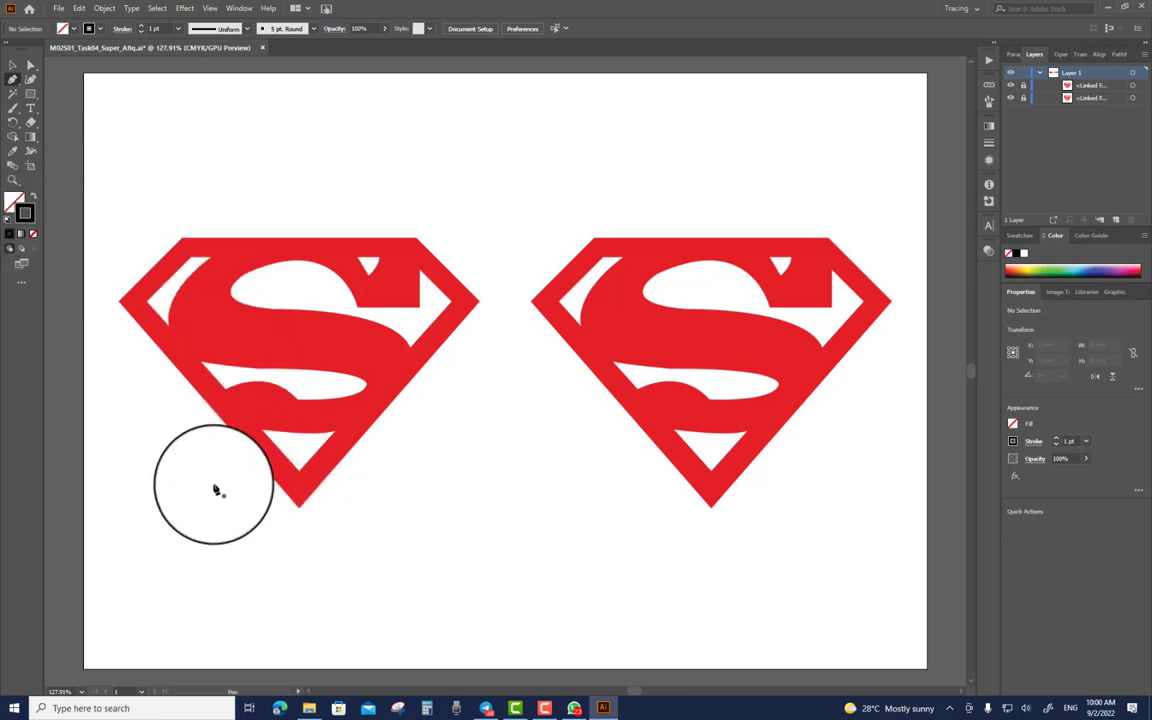
Step: Trace the shield's five outer corners with the Pen tool and close the diamond outline
click(181, 240)
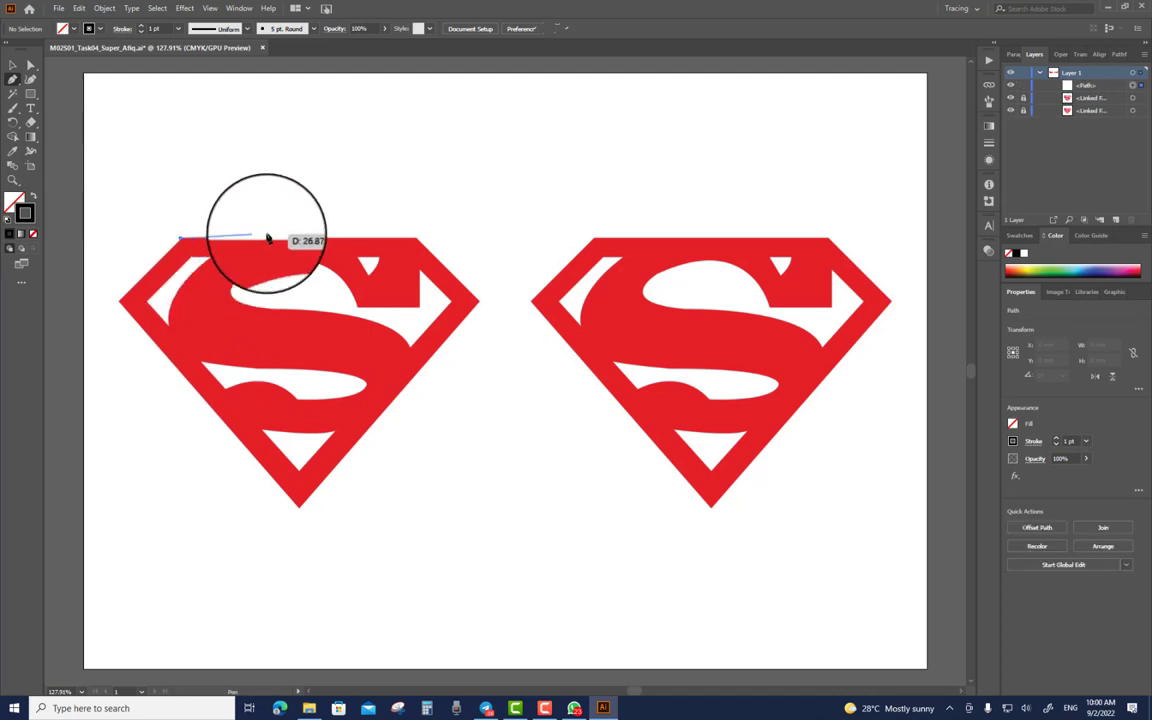
click(416, 241)
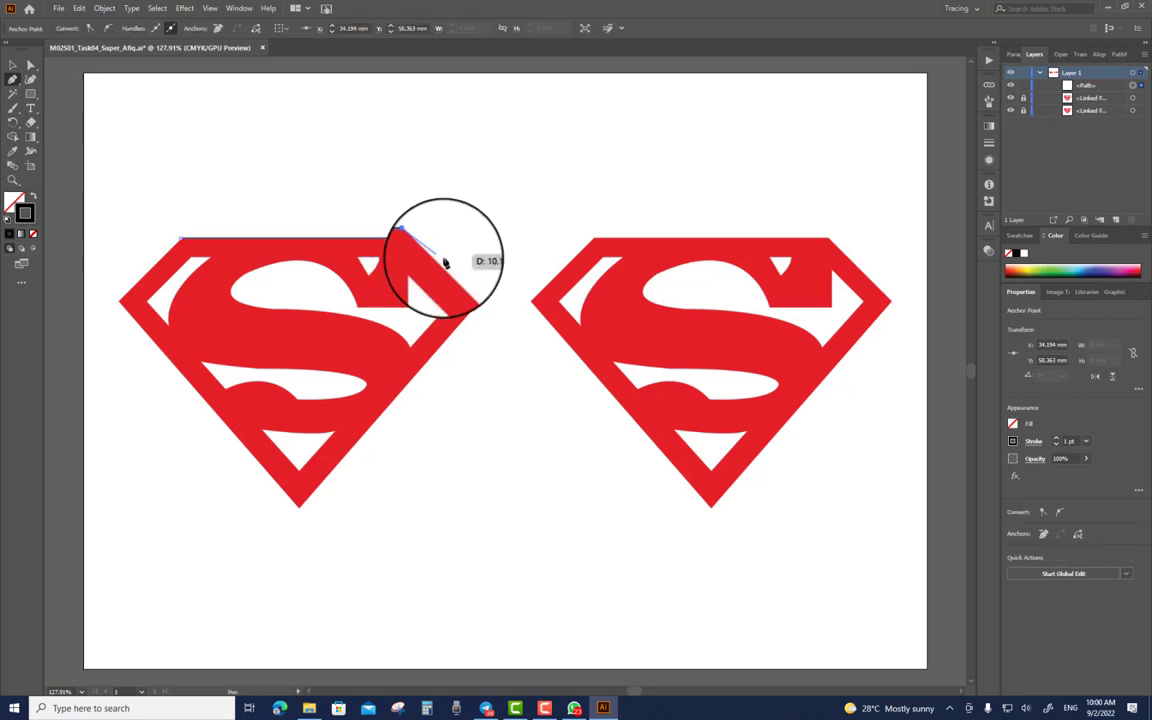
click(480, 301)
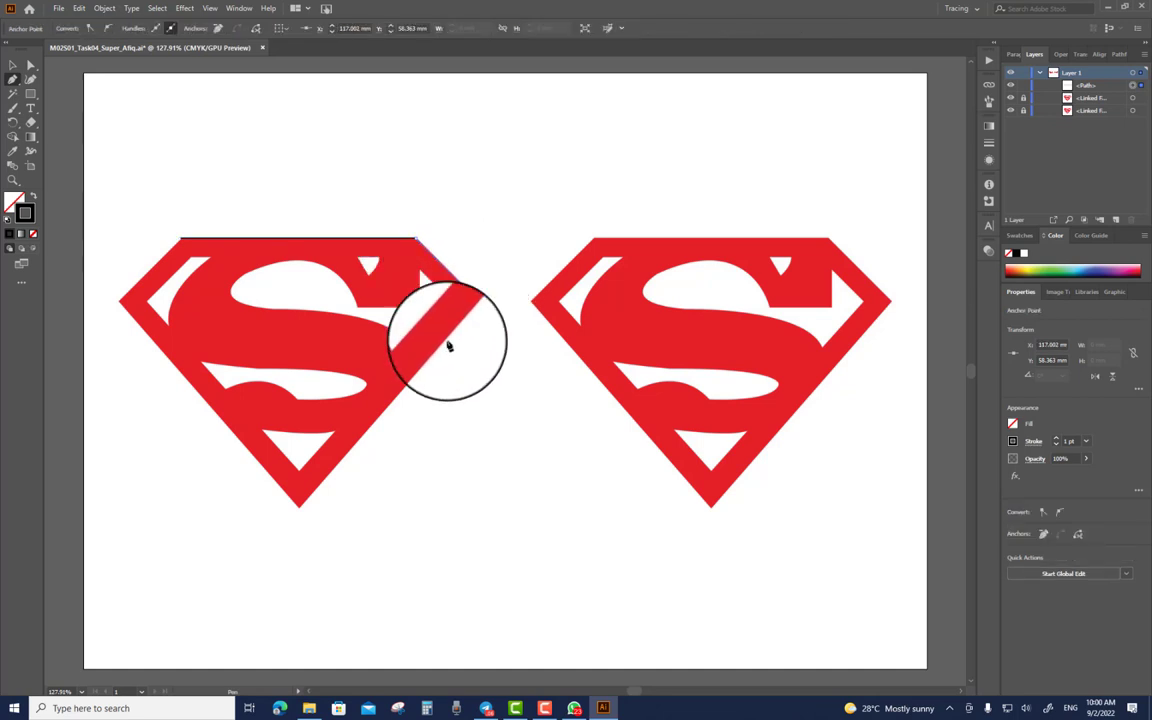
click(300, 508)
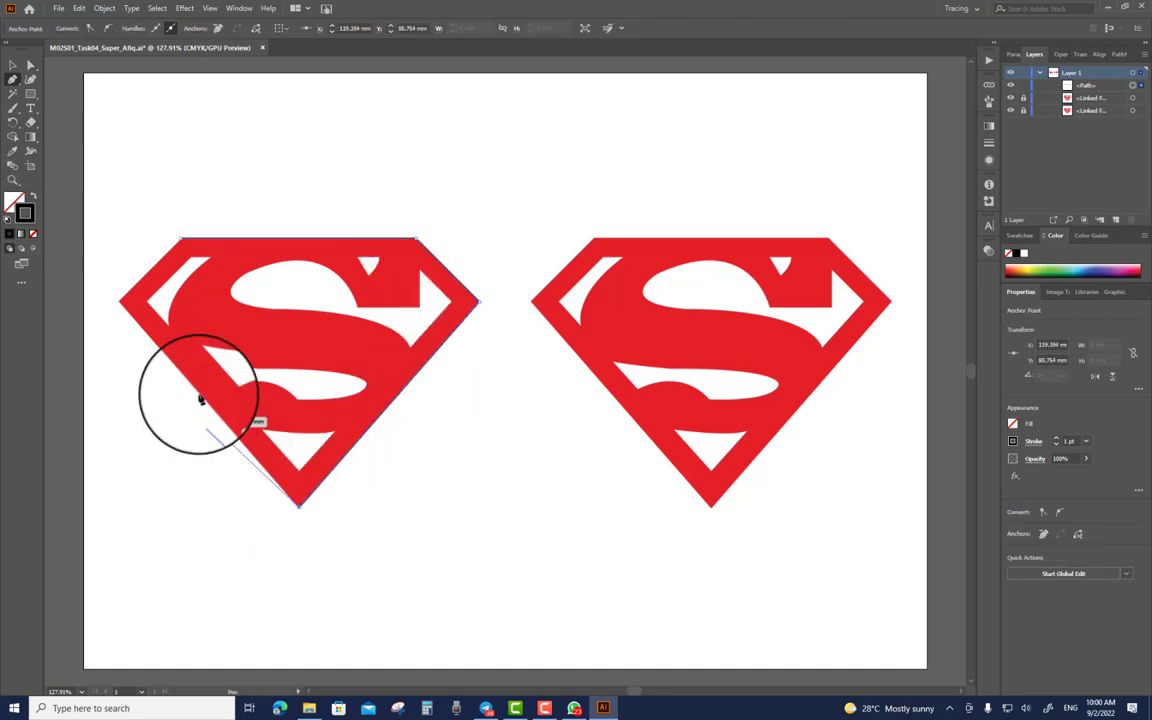
click(119, 305)
click(181, 241)
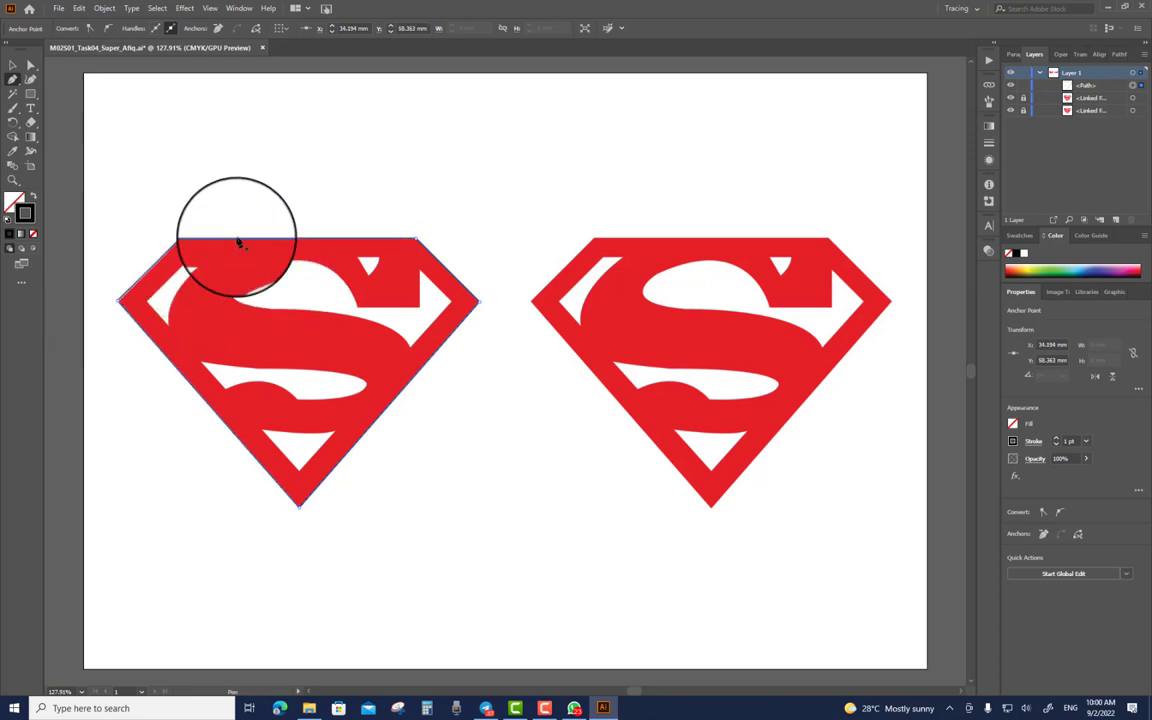
Step: Fill the diamond with the shield's red using the Eyedropper, then select it
scroll(14, 127, up, 3)
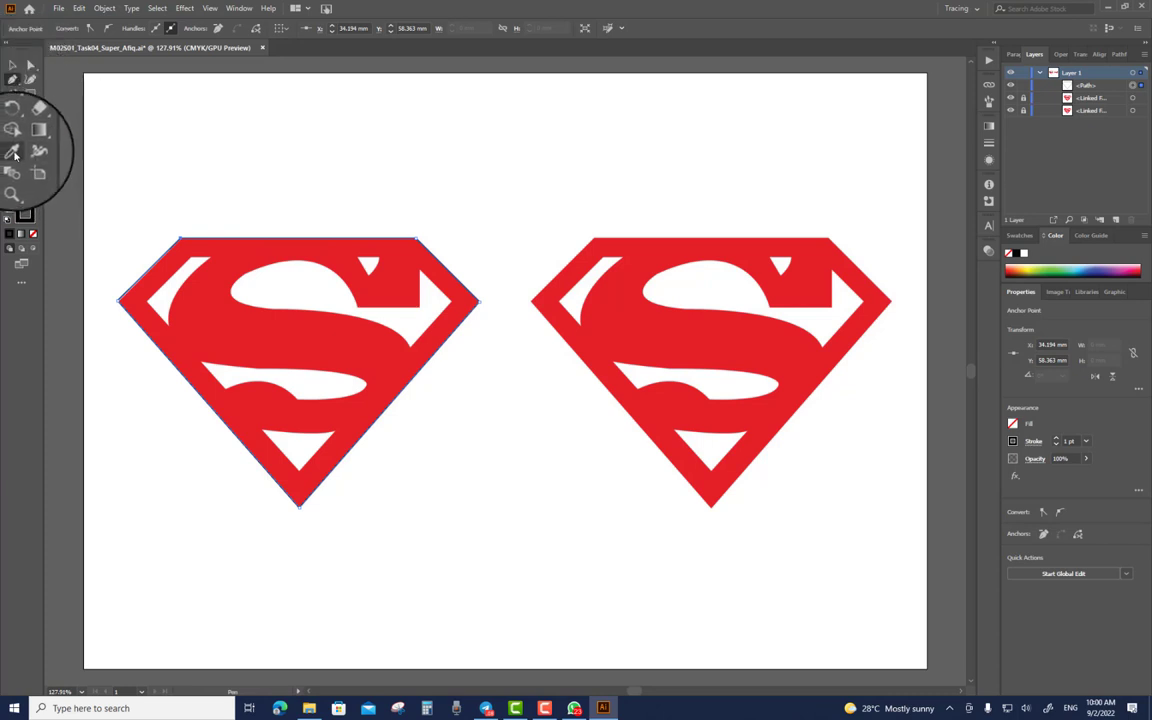
click(12, 150)
click(247, 249)
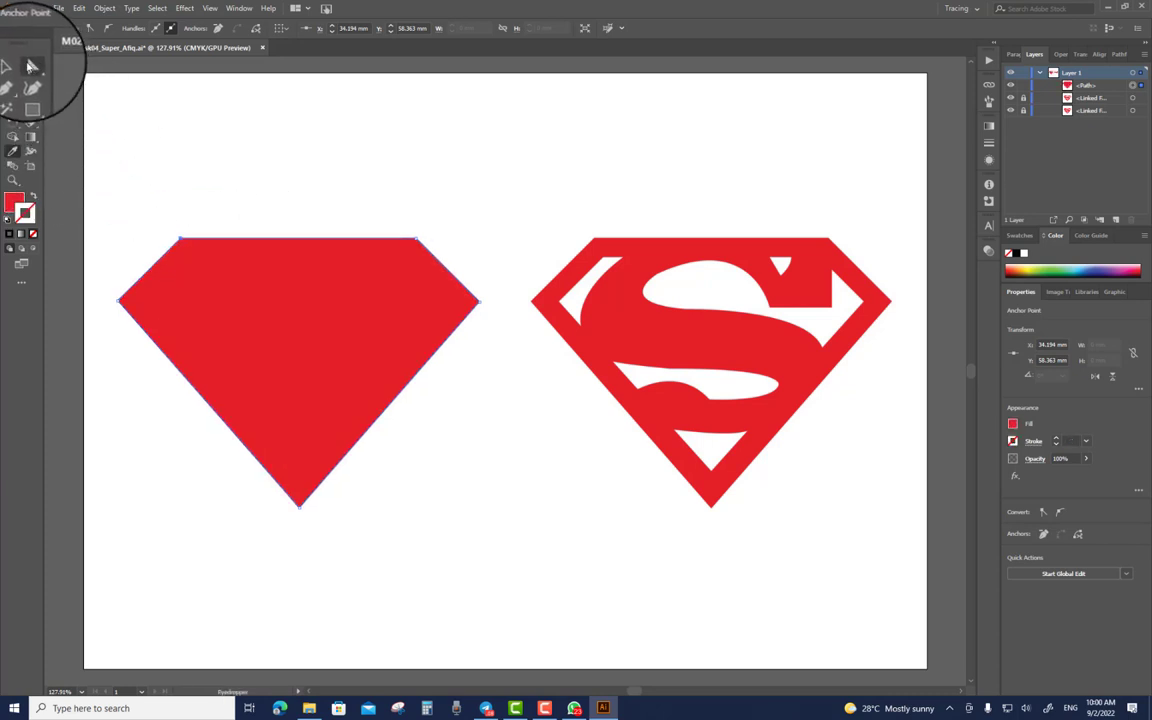
click(13, 66)
click(395, 325)
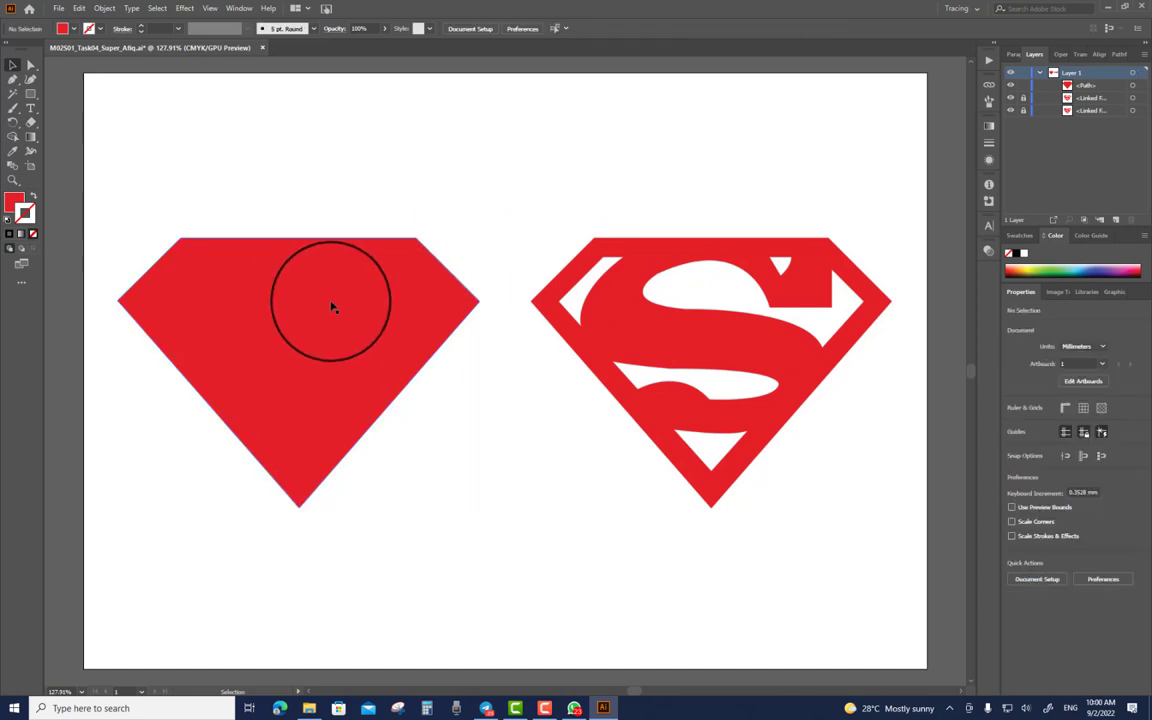
Step: Move the diamond aside to peek underneath, restore it, and lock its path in Layers
drag(334, 303, 577, 345)
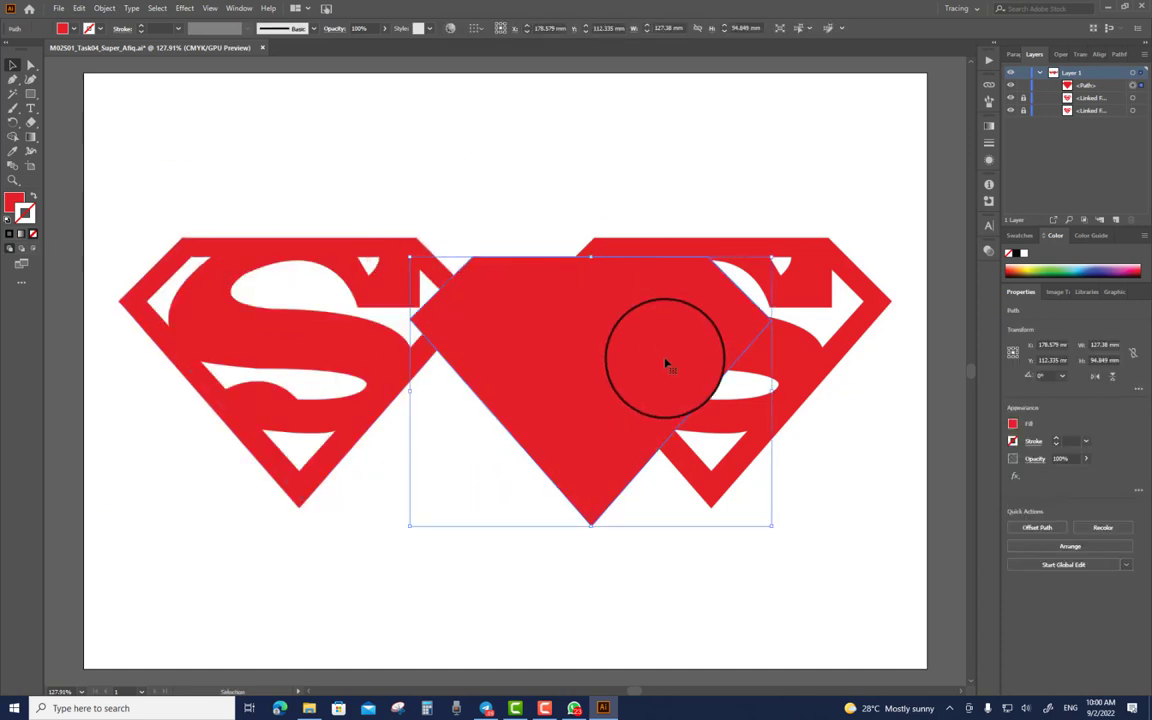
key(ctrl+z)
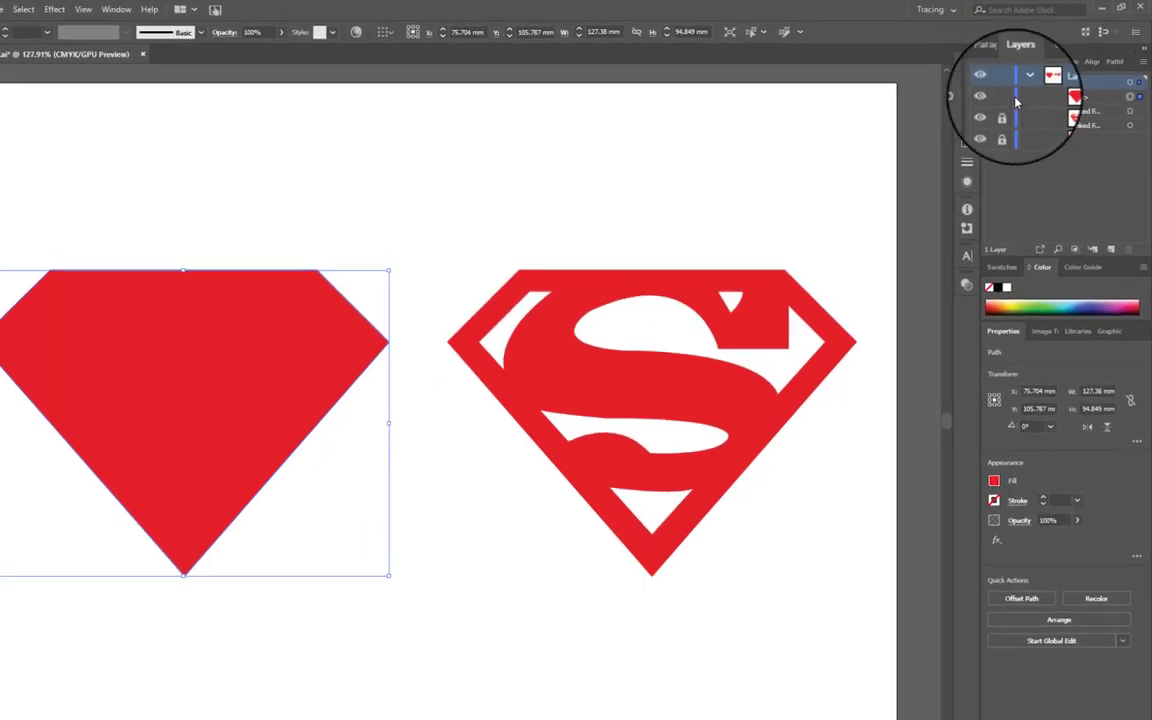
click(986, 114)
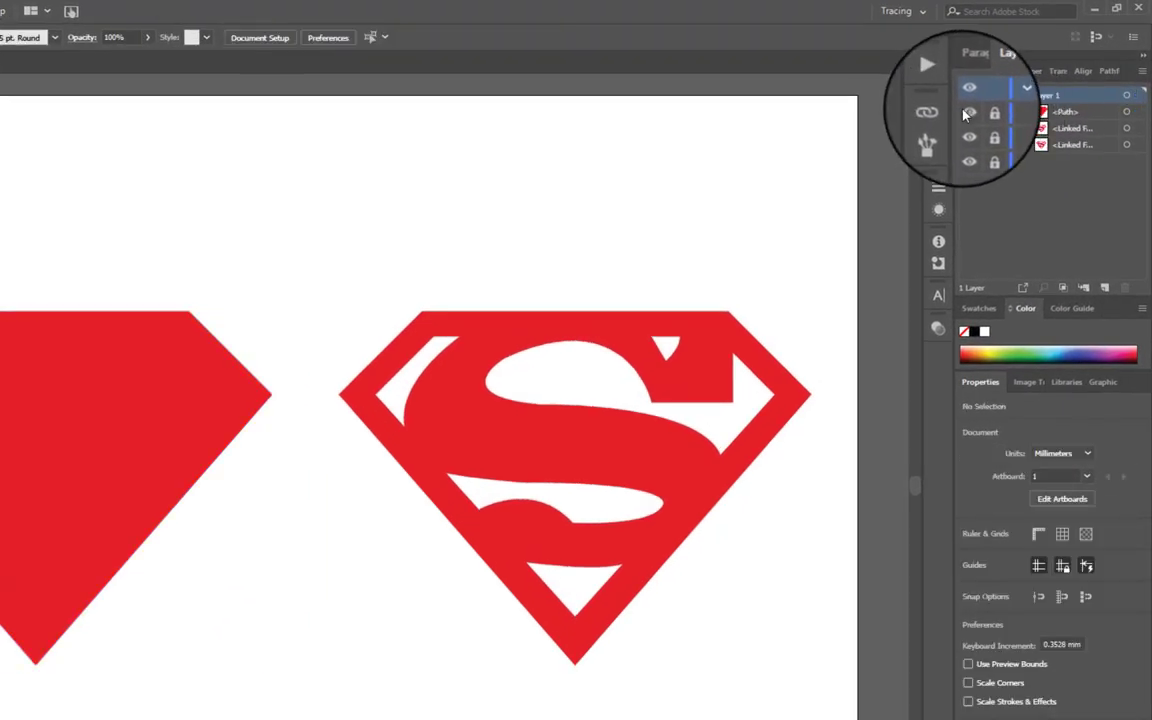
Step: Toggle the diamond path's visibility to compare, leaving it hidden
click(967, 113)
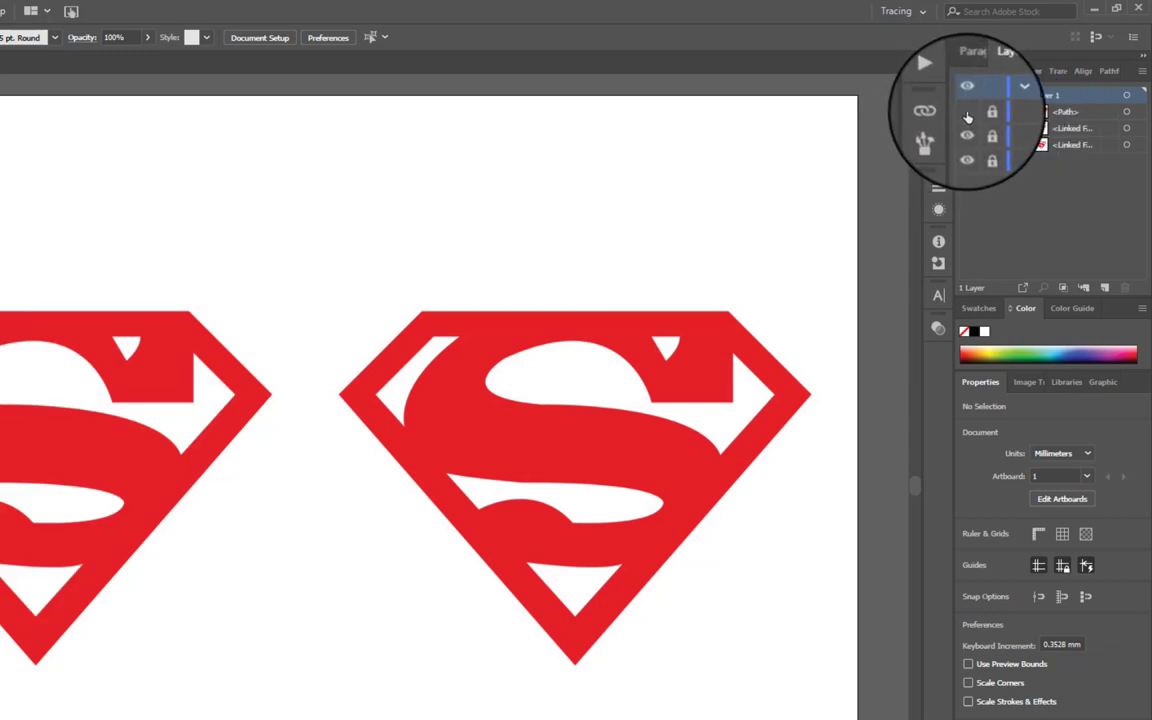
click(967, 113)
click(967, 113)
click(967, 113)
click(967, 113)
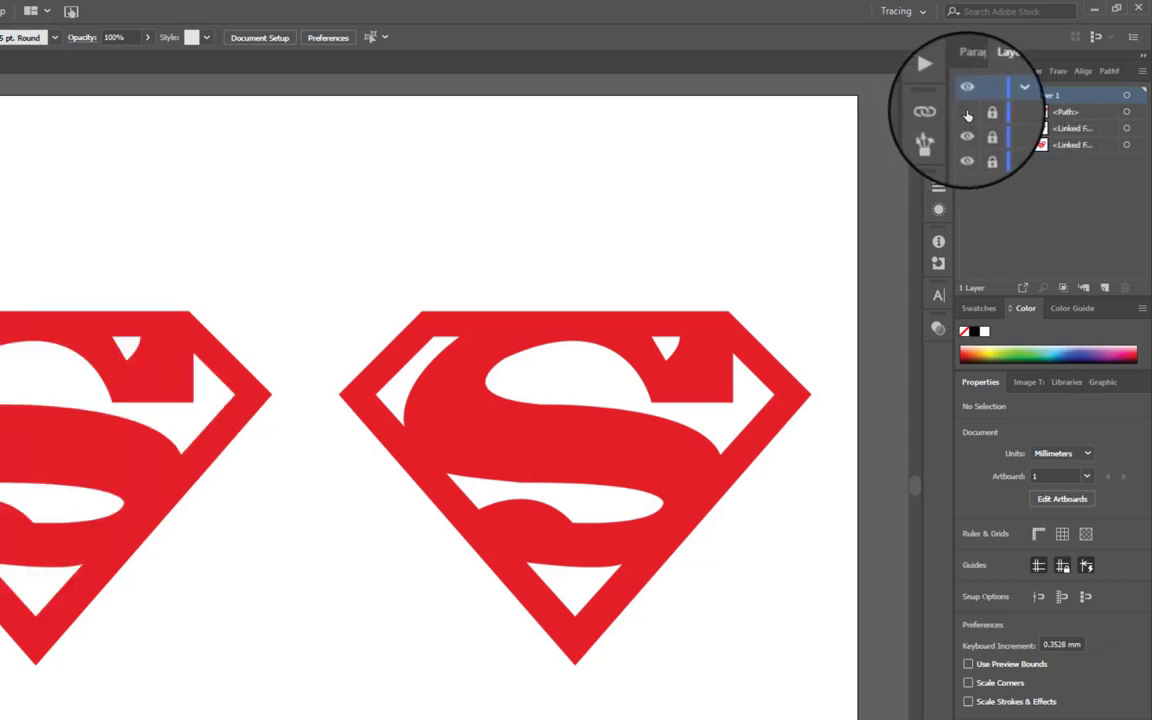
click(967, 113)
click(967, 113)
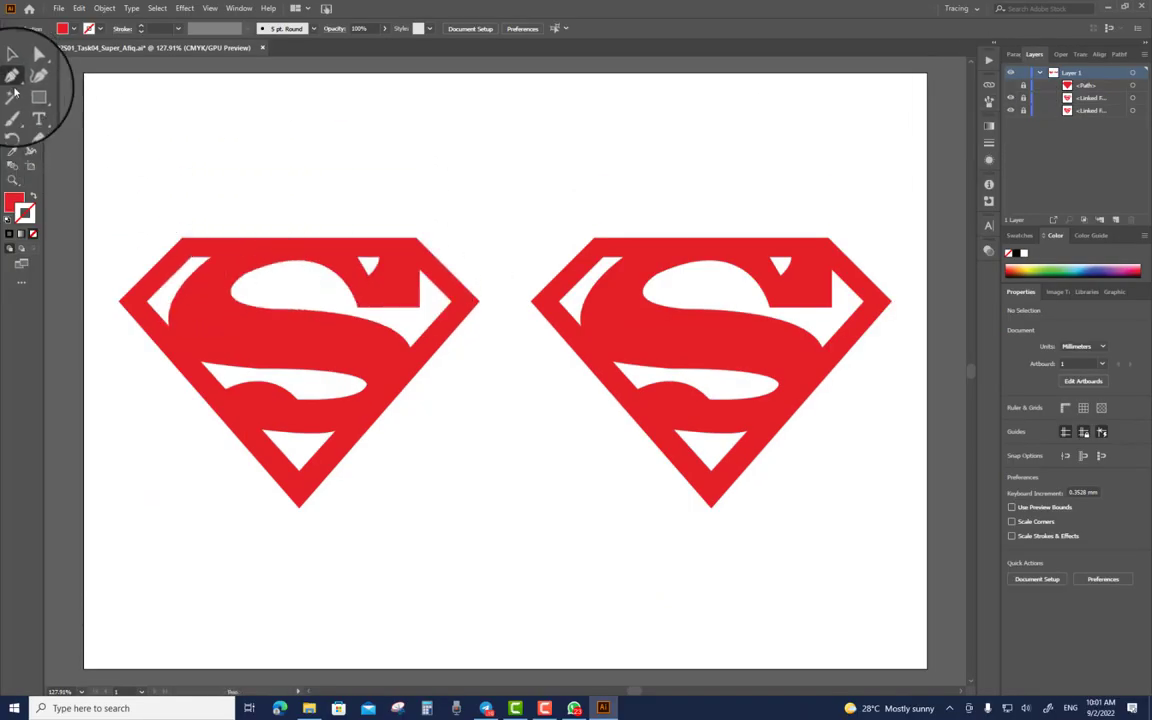
Step: Pen-trace the white sliver at the shield's upper left with a curved inner edge
click(181, 255)
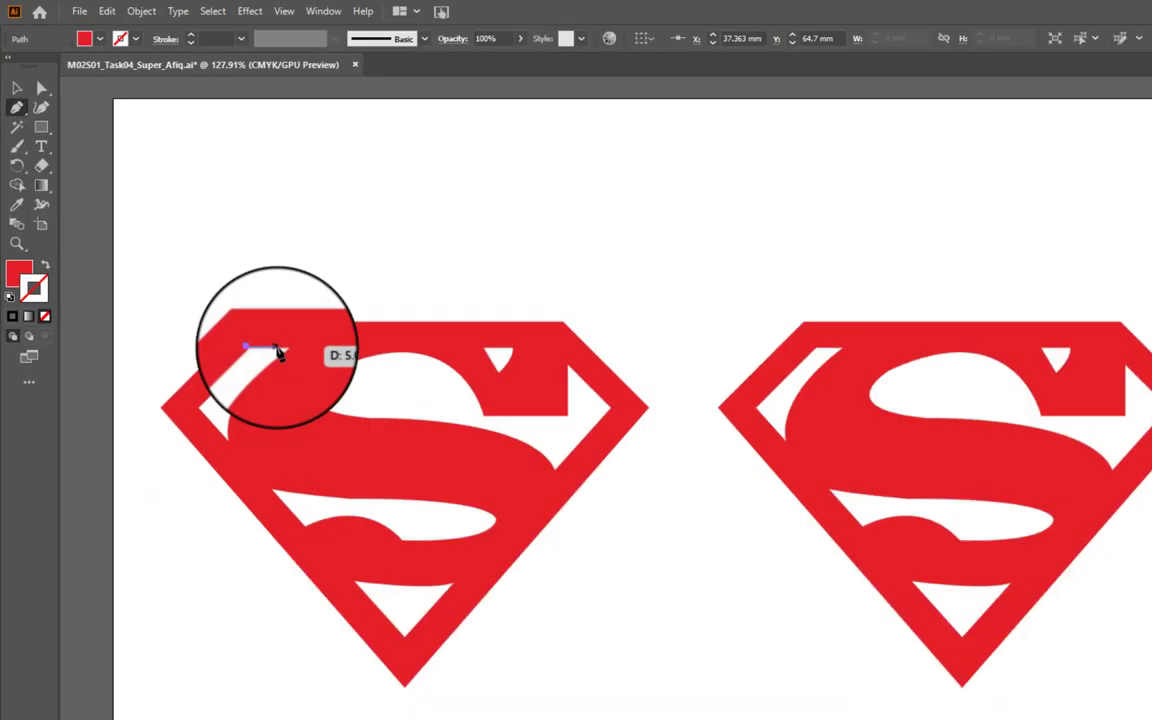
click(285, 347)
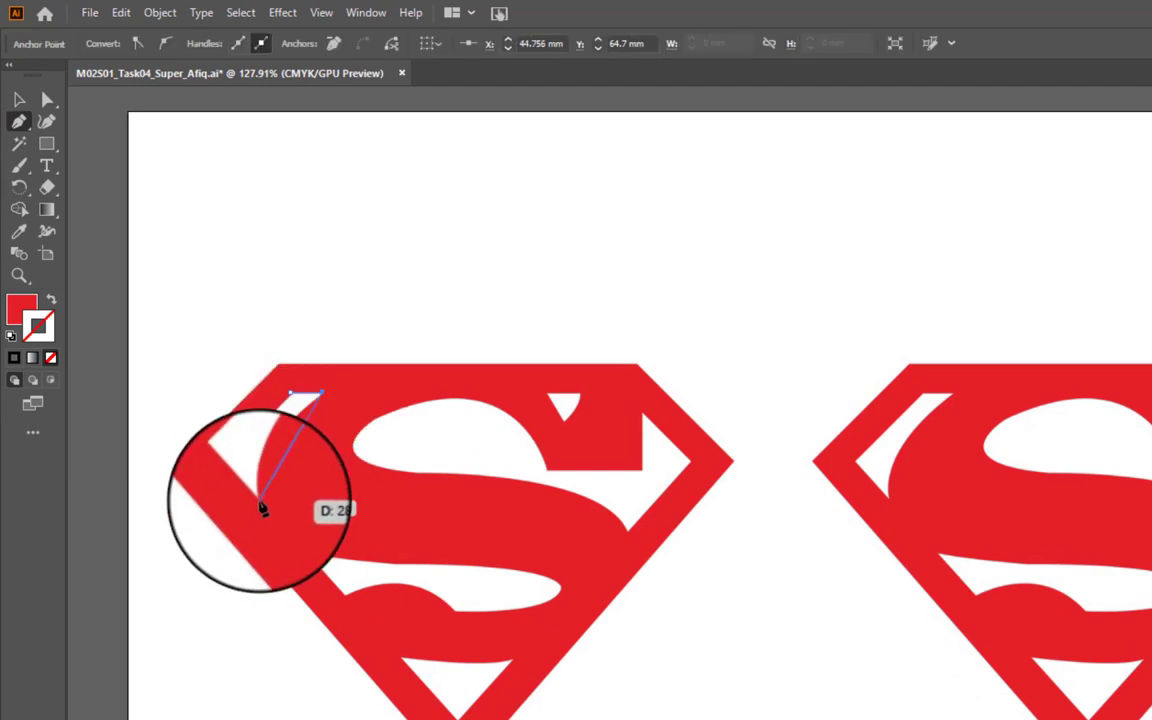
drag(259, 500, 270, 588)
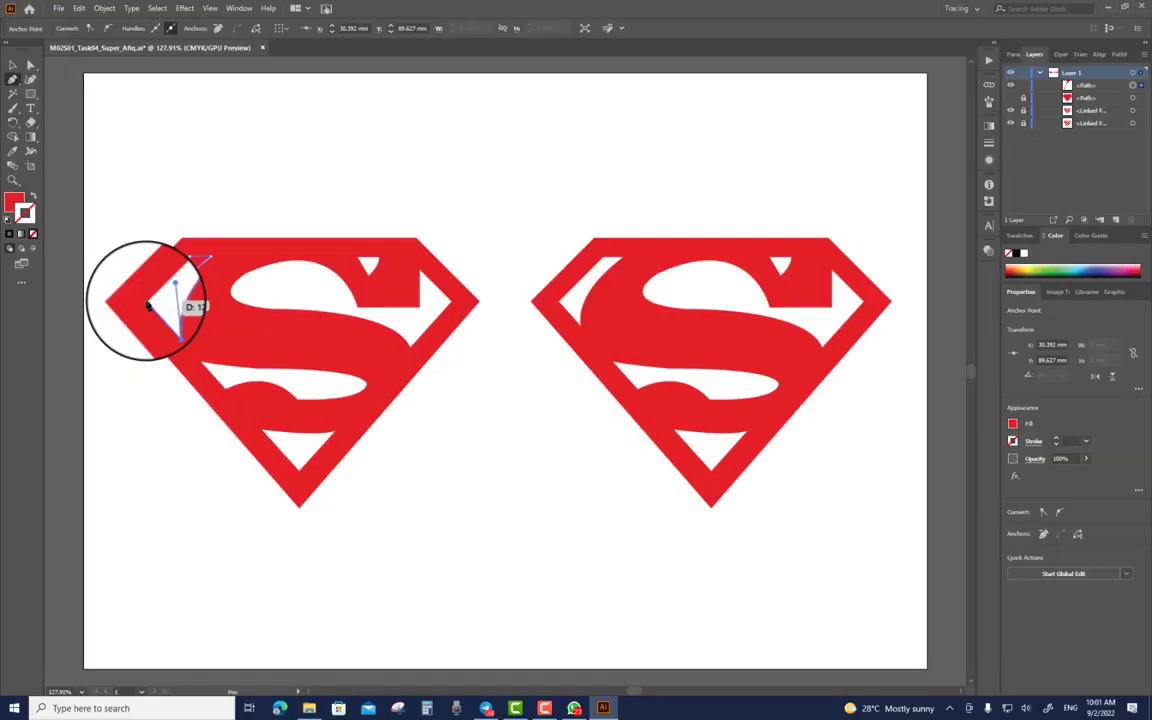
drag(188, 270, 192, 256)
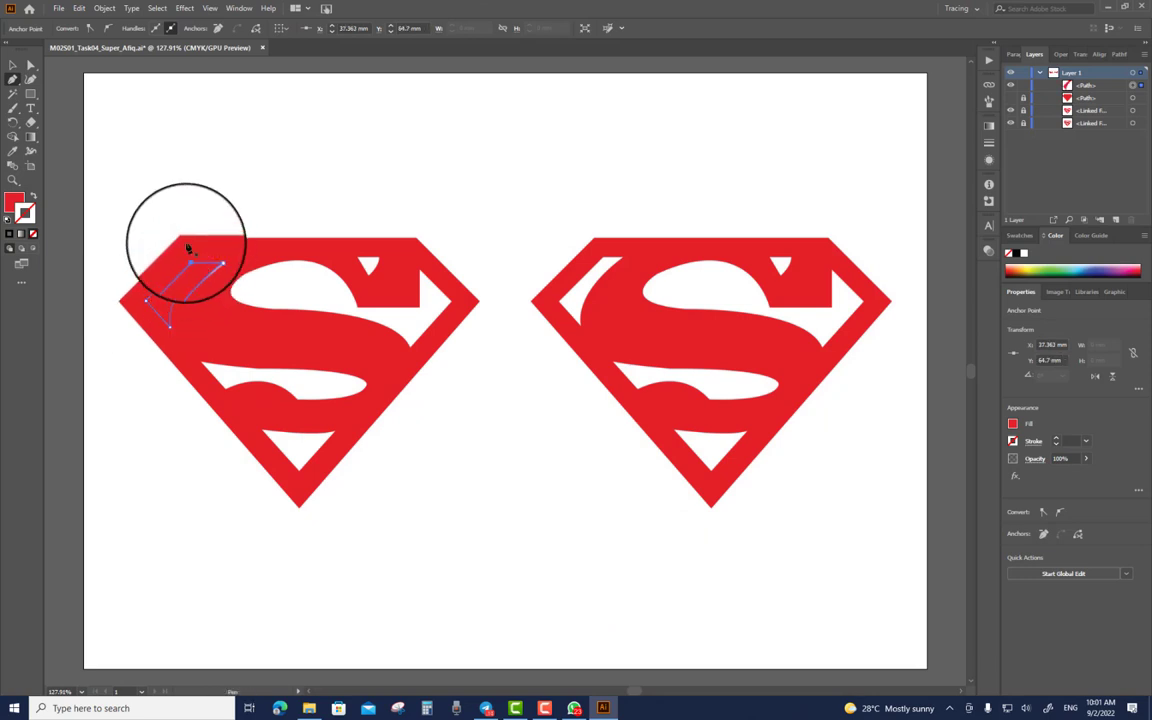
Step: Set the sliver's fill to white and choose black for its stroke
double_click(16, 203)
drag(476, 309, 411, 226)
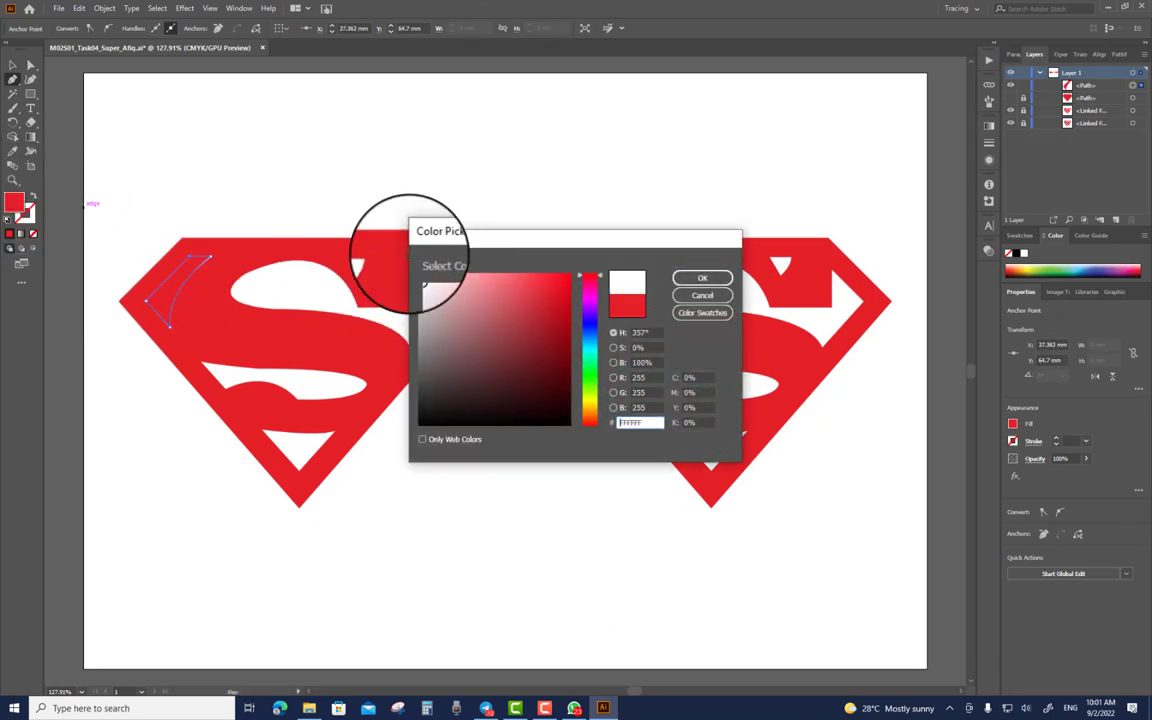
click(697, 276)
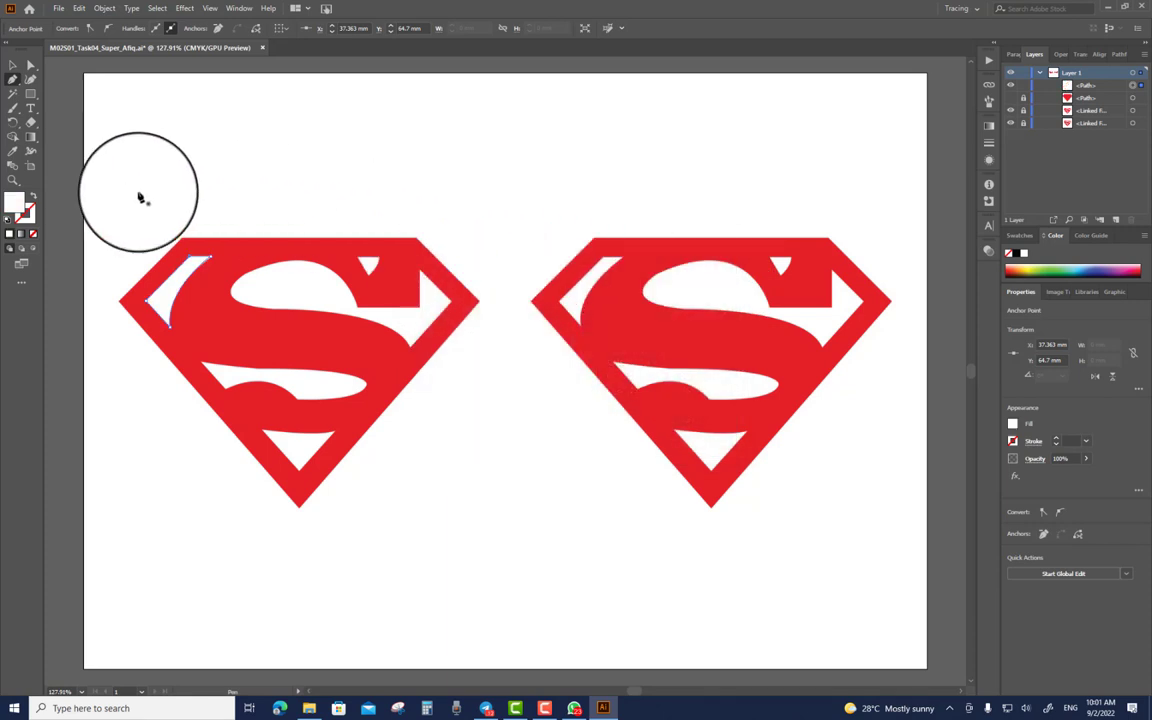
click(26, 214)
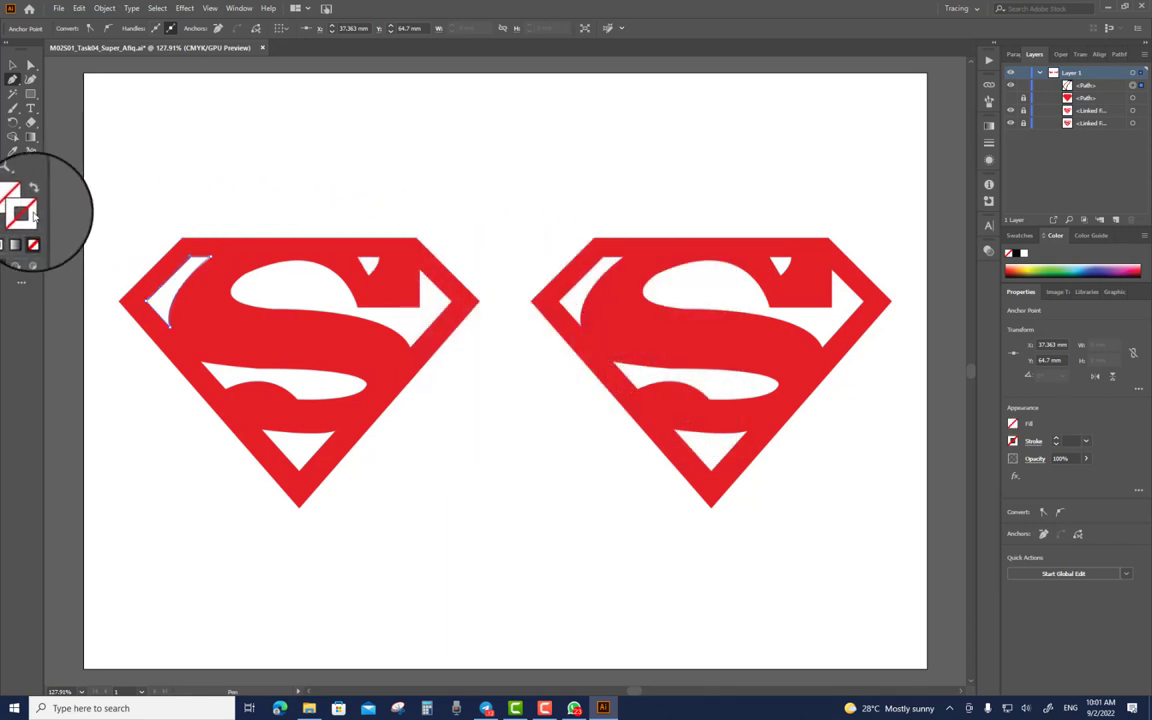
double_click(26, 213)
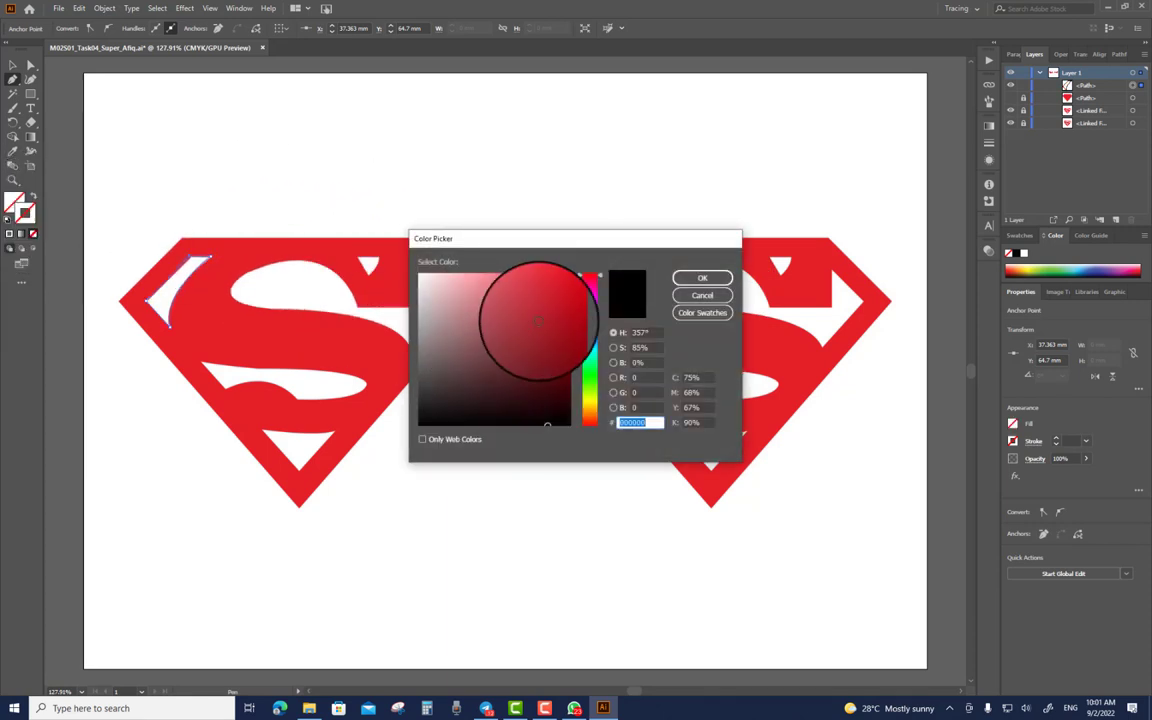
click(568, 424)
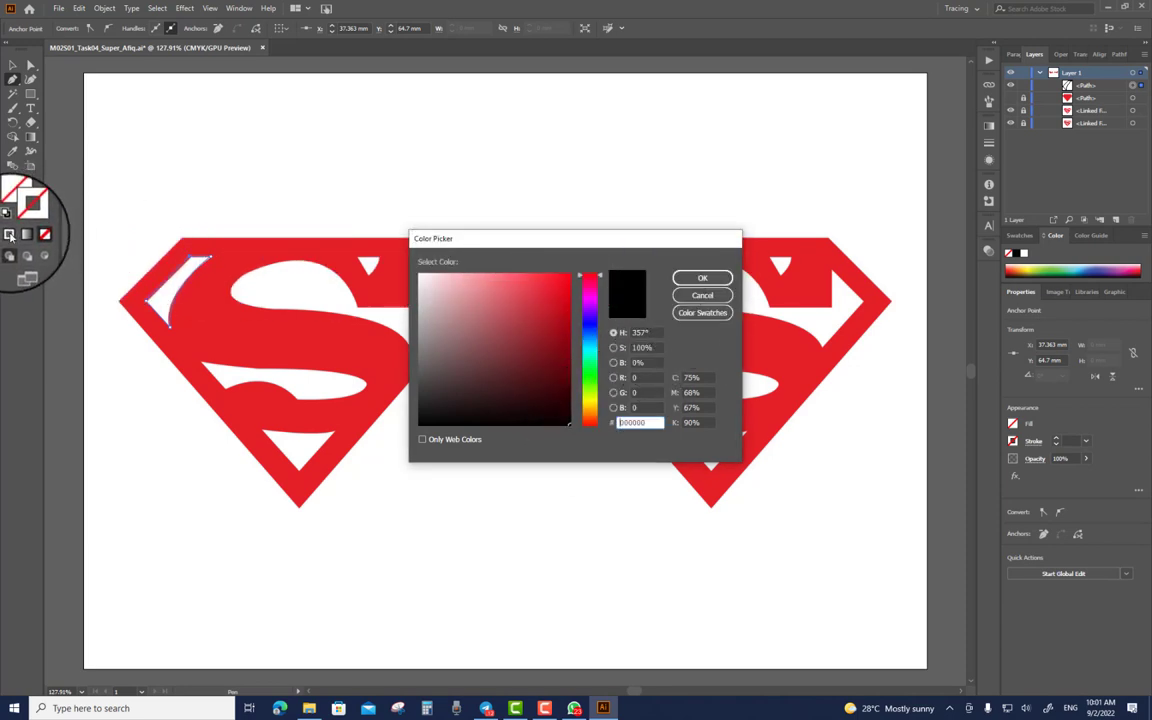
Step: Apply the black stroke to the sliver, then trace the small white triangle with a curved right edge
click(702, 277)
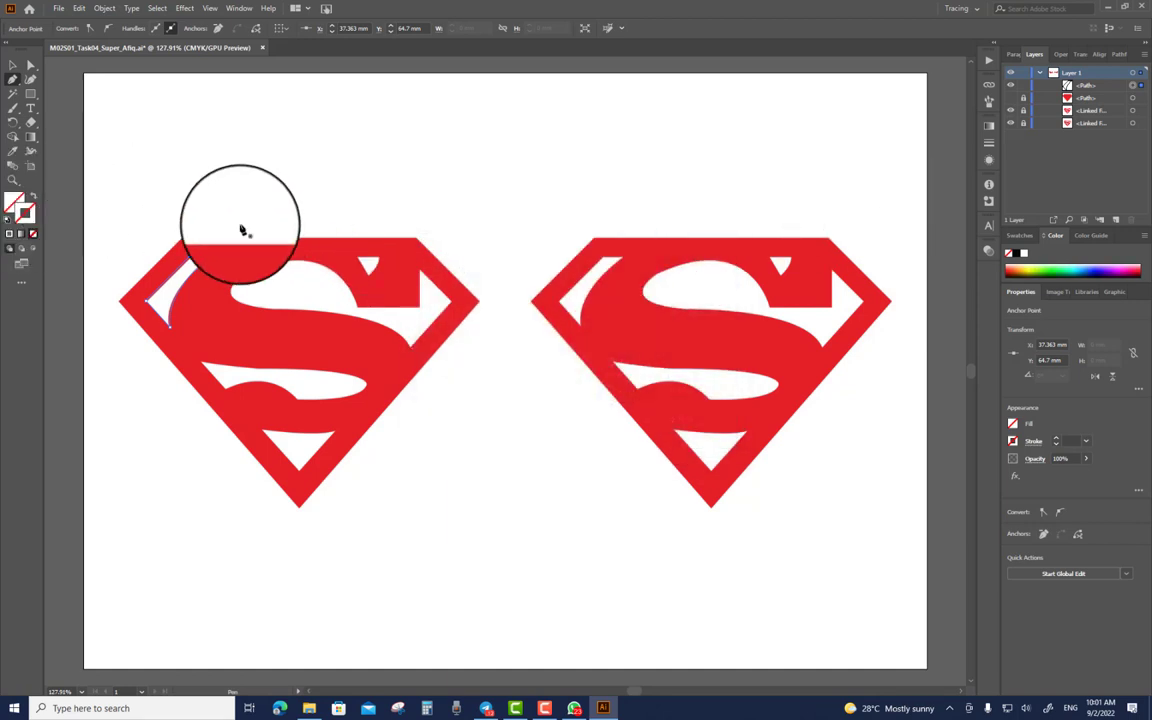
click(1017, 252)
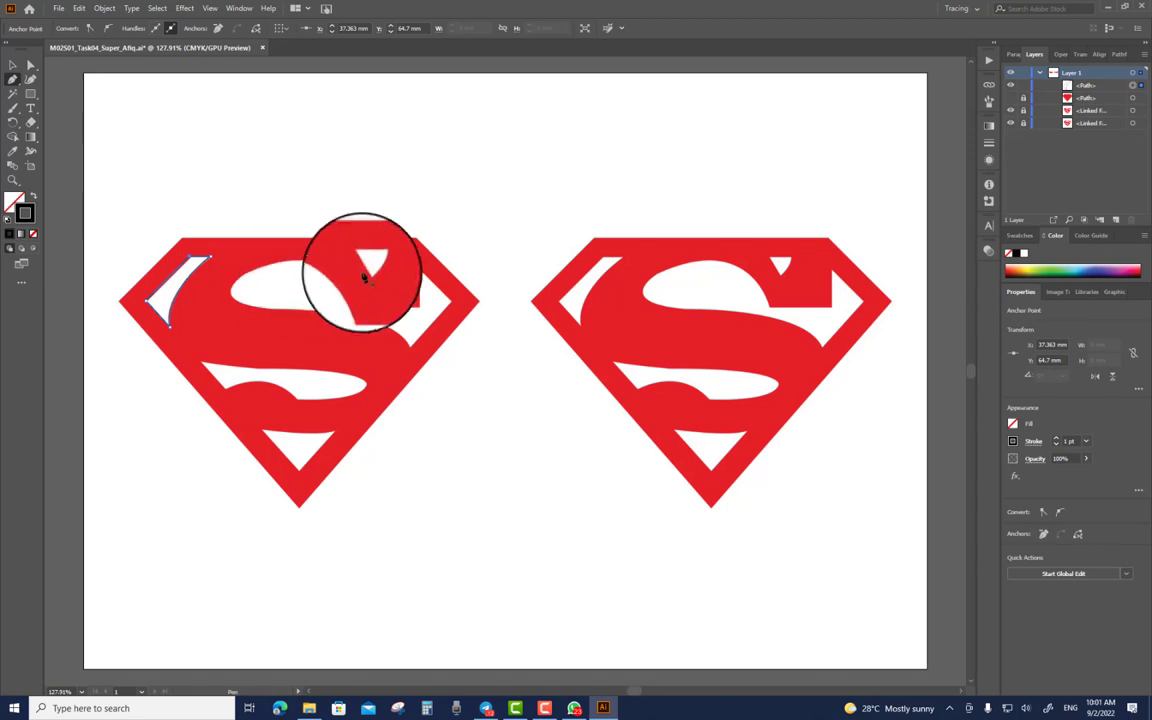
click(360, 262)
click(366, 280)
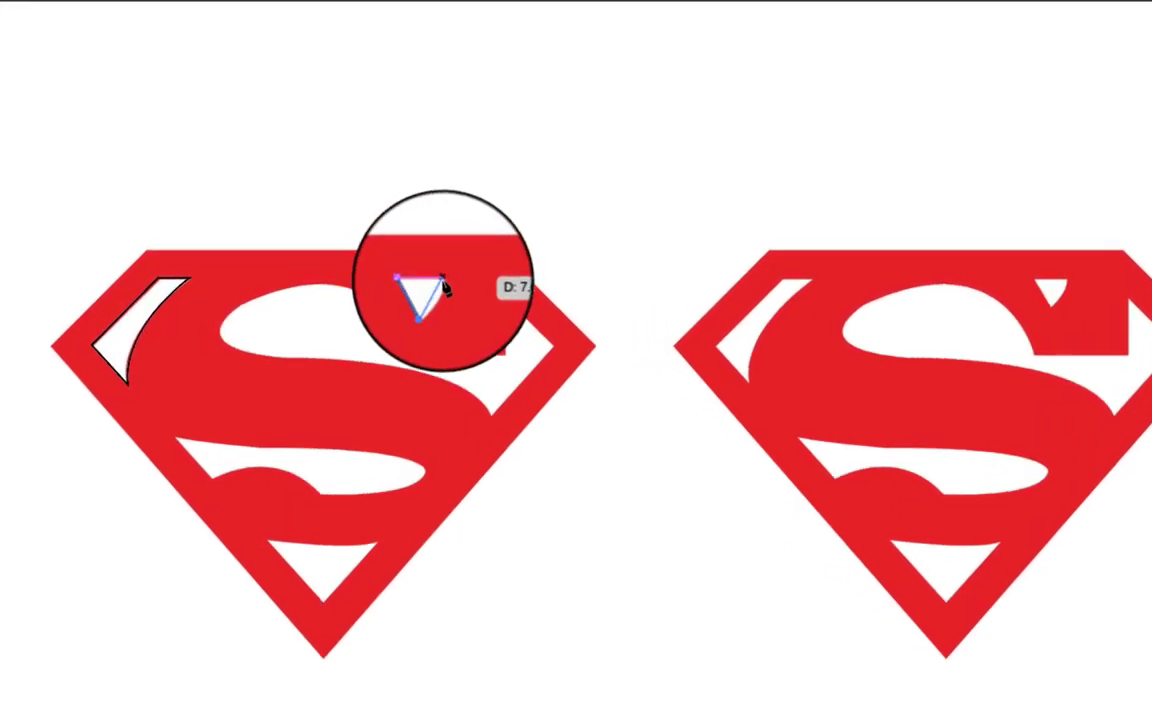
click(444, 280)
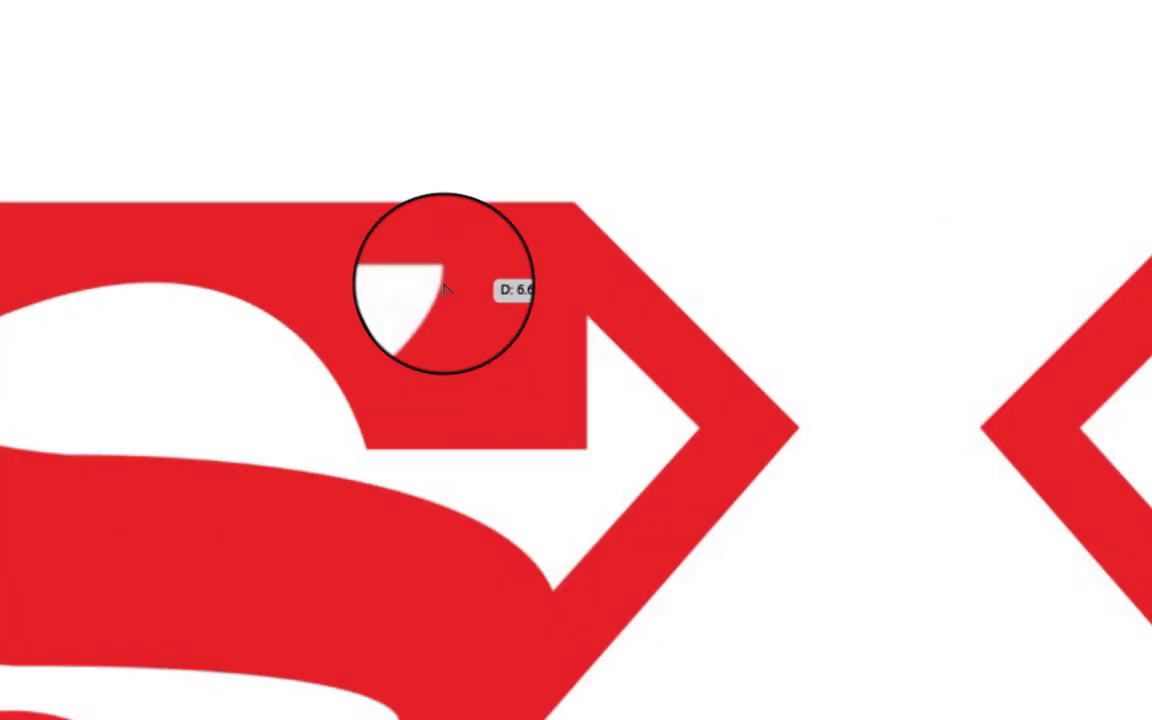
mouse_move(444, 278)
mouse_down()
mouse_move(452, 200)
mouse_move(442, 270)
mouse_up()
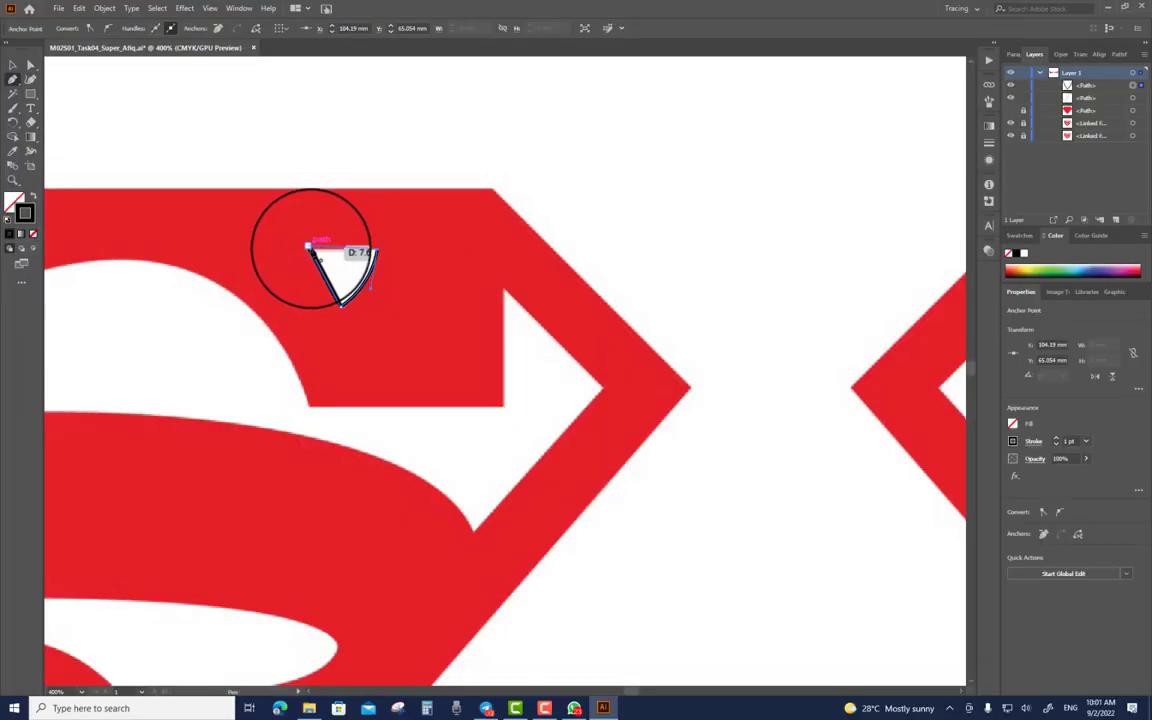
Step: Nudge the triangle trace's top-left anchor into place with Direct Selection
drag(427, 253, 596, 180)
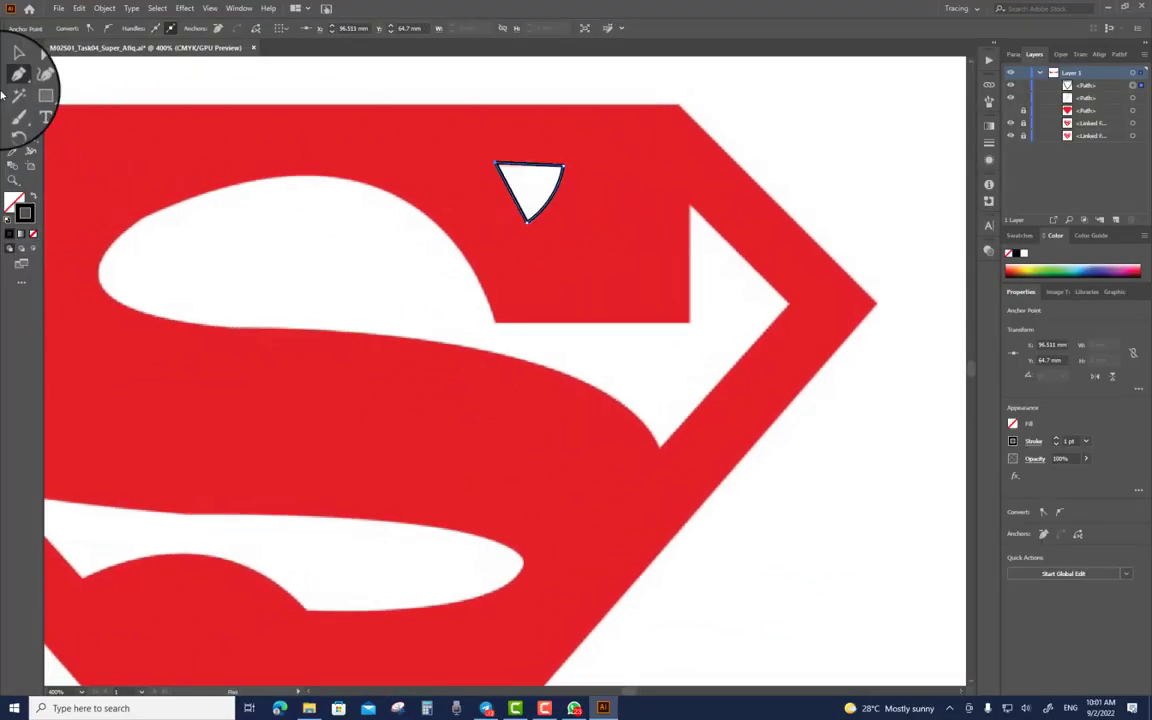
click(492, 163)
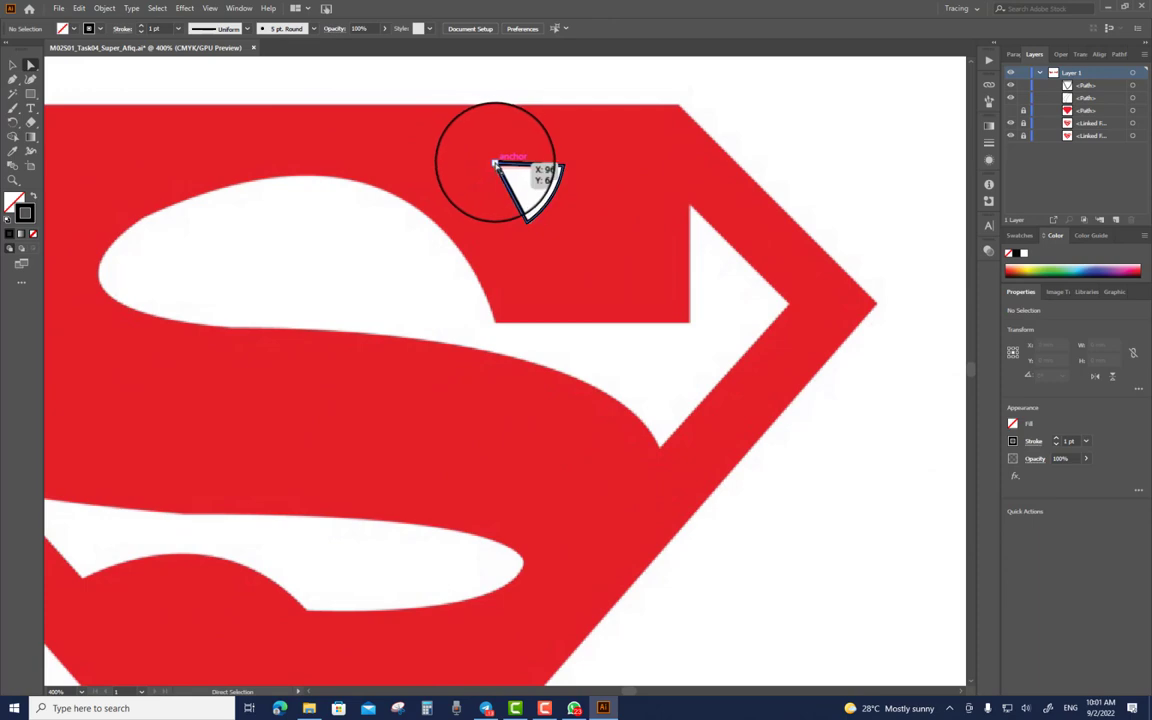
click(493, 163)
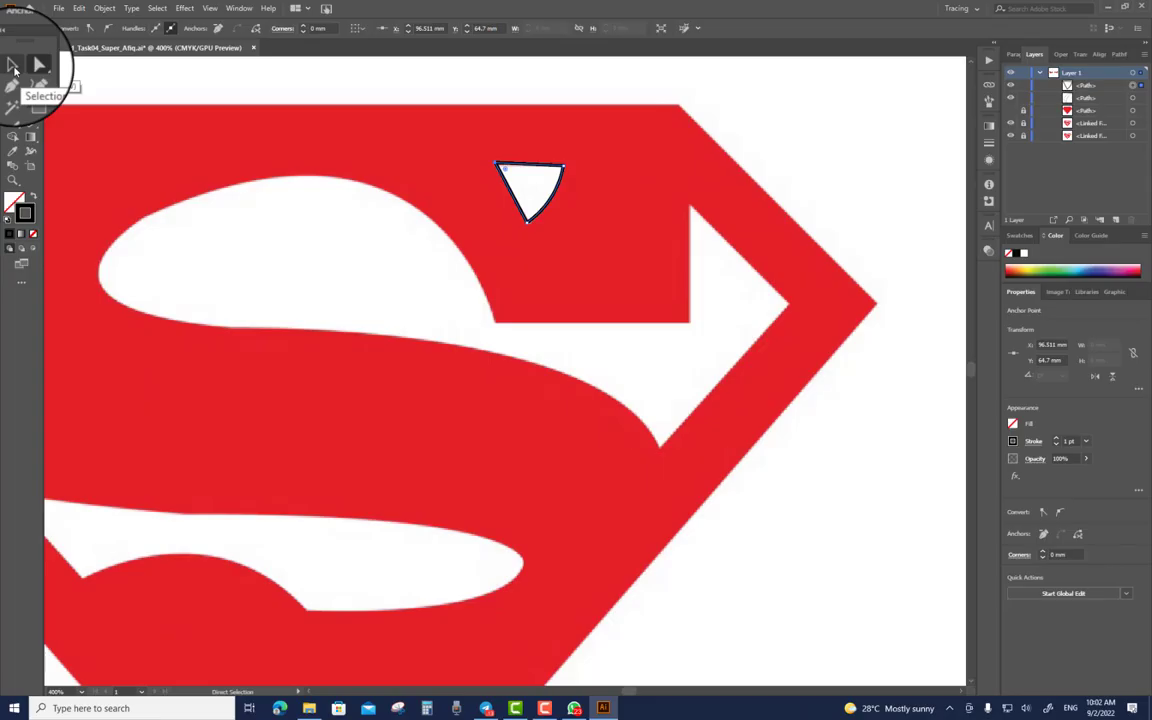
click(15, 68)
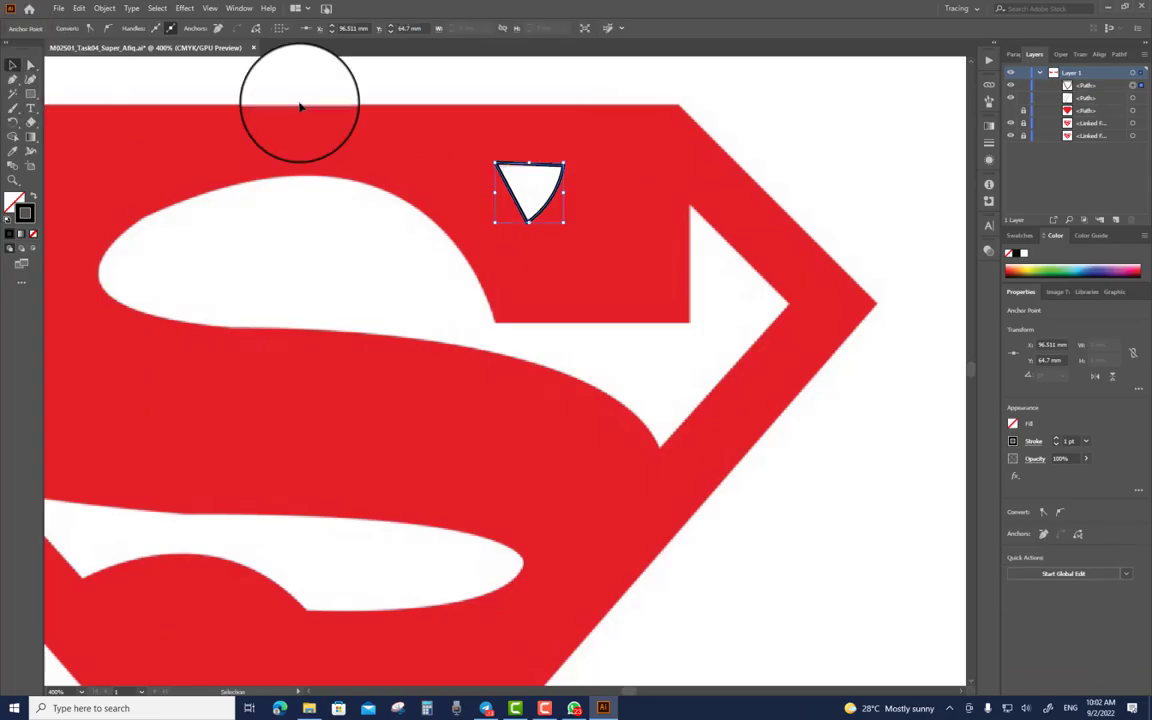
click(490, 178)
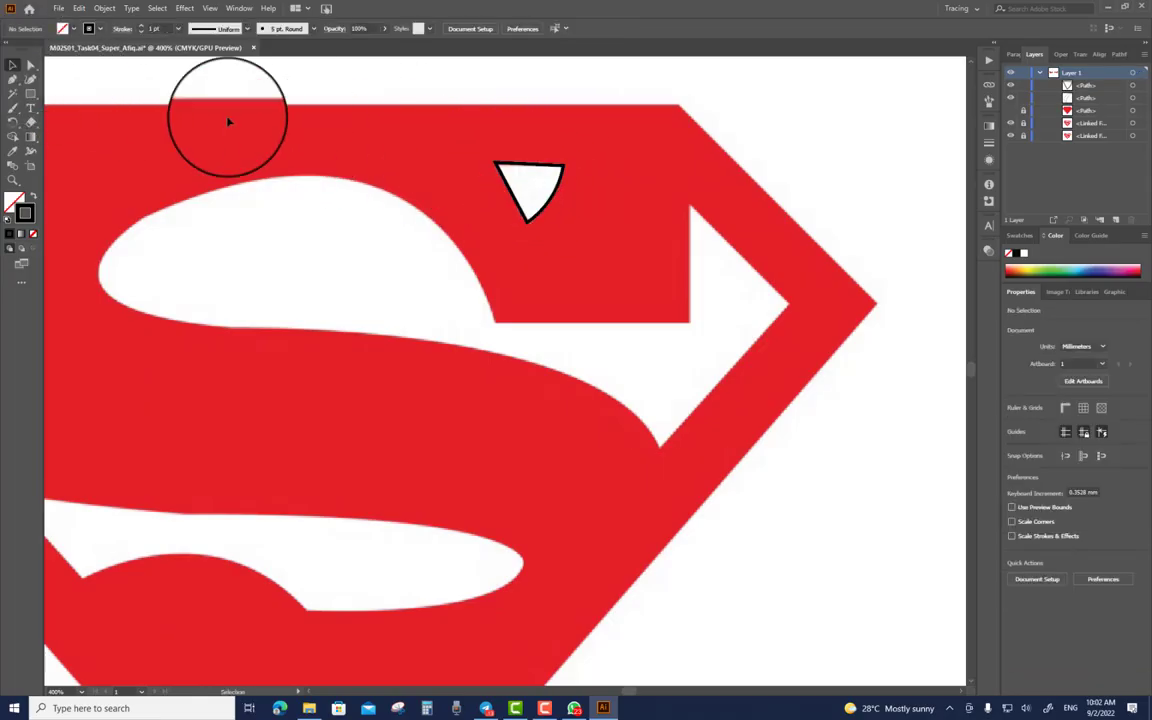
click(31, 67)
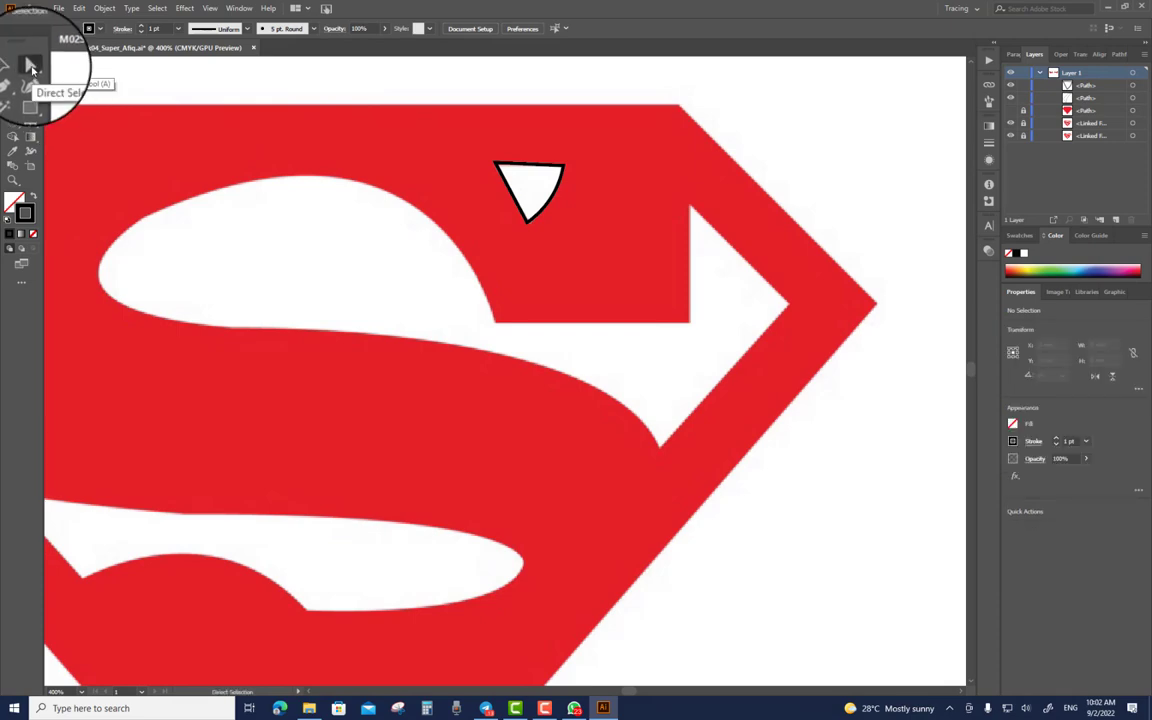
click(494, 163)
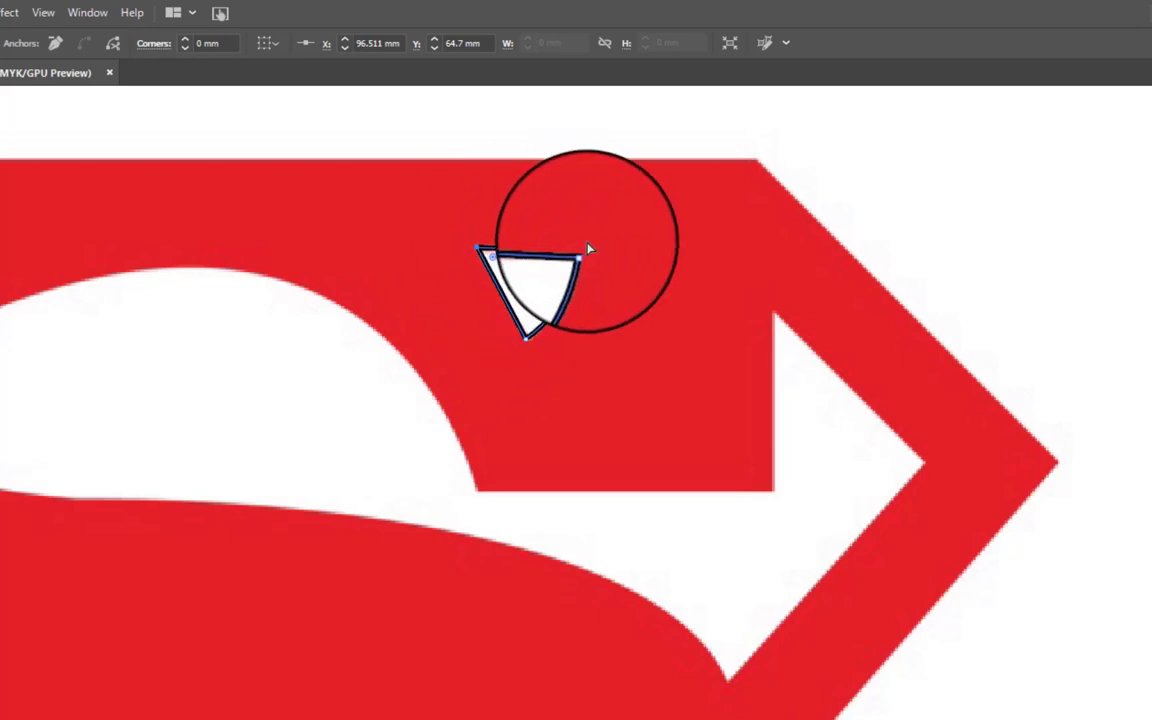
mouse_move(472, 248)
mouse_down()
mouse_move(585, 259)
mouse_move(482, 257)
mouse_up()
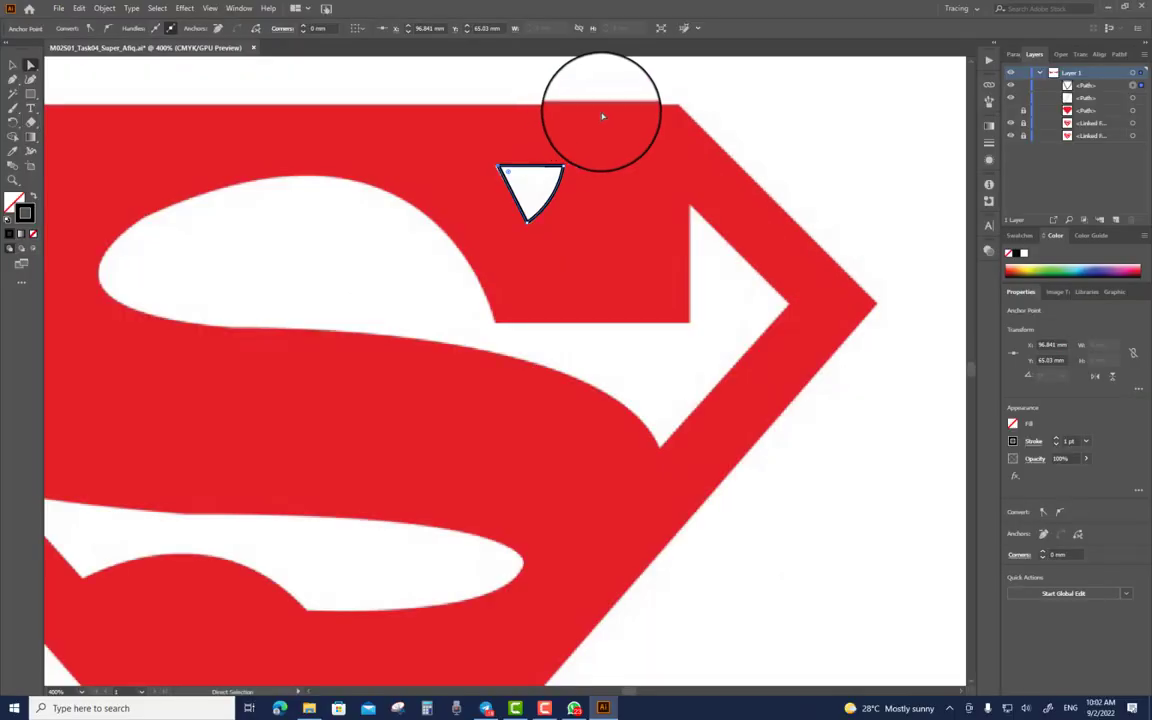
click(13, 64)
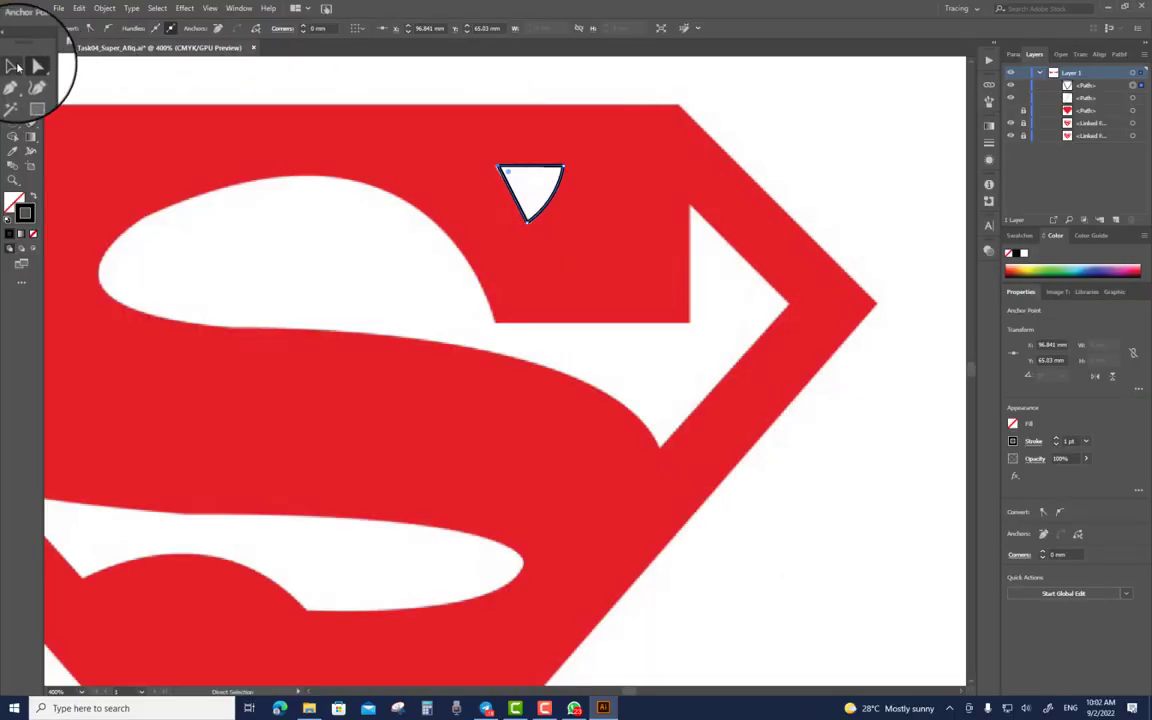
Step: Drag the sliver's anchors and curve handle so it hugs the white gap, then deselect
drag(332, 147, 700, 181)
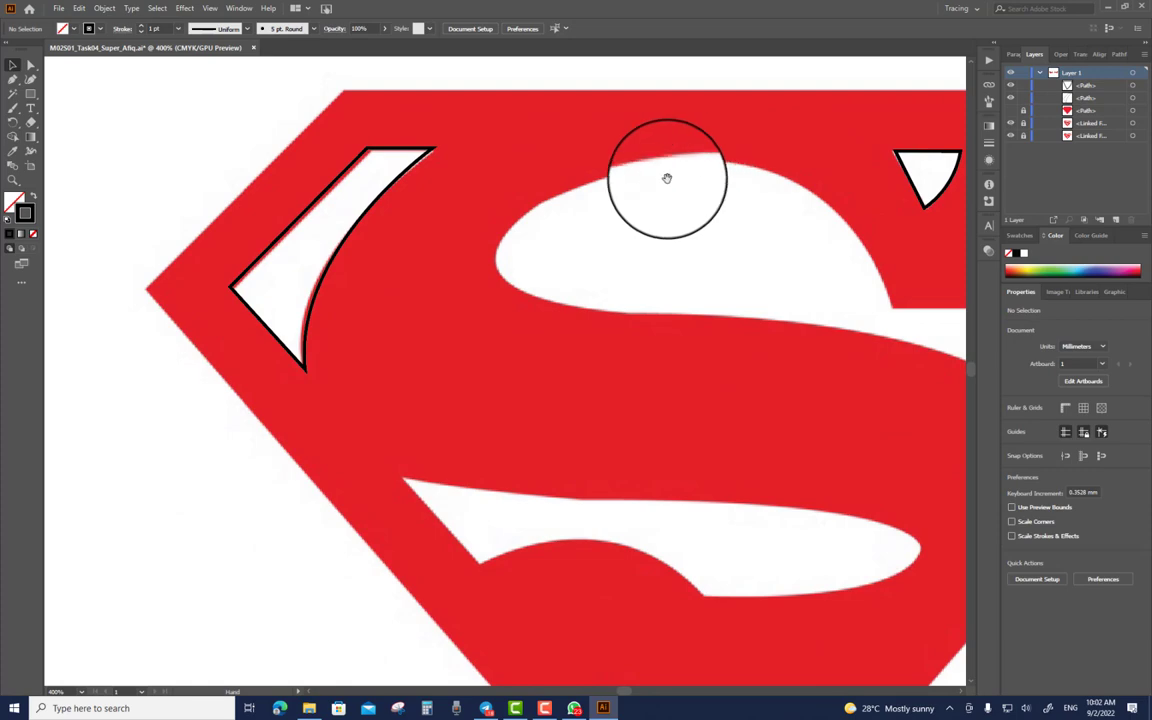
click(30, 64)
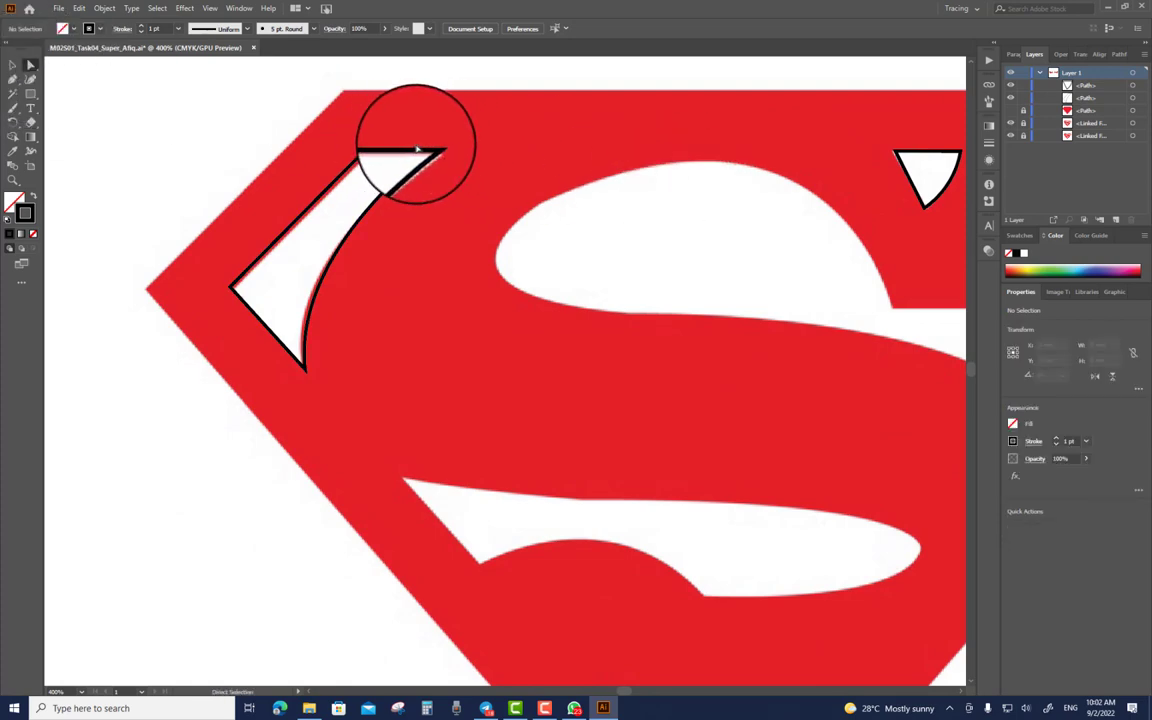
drag(442, 150, 438, 149)
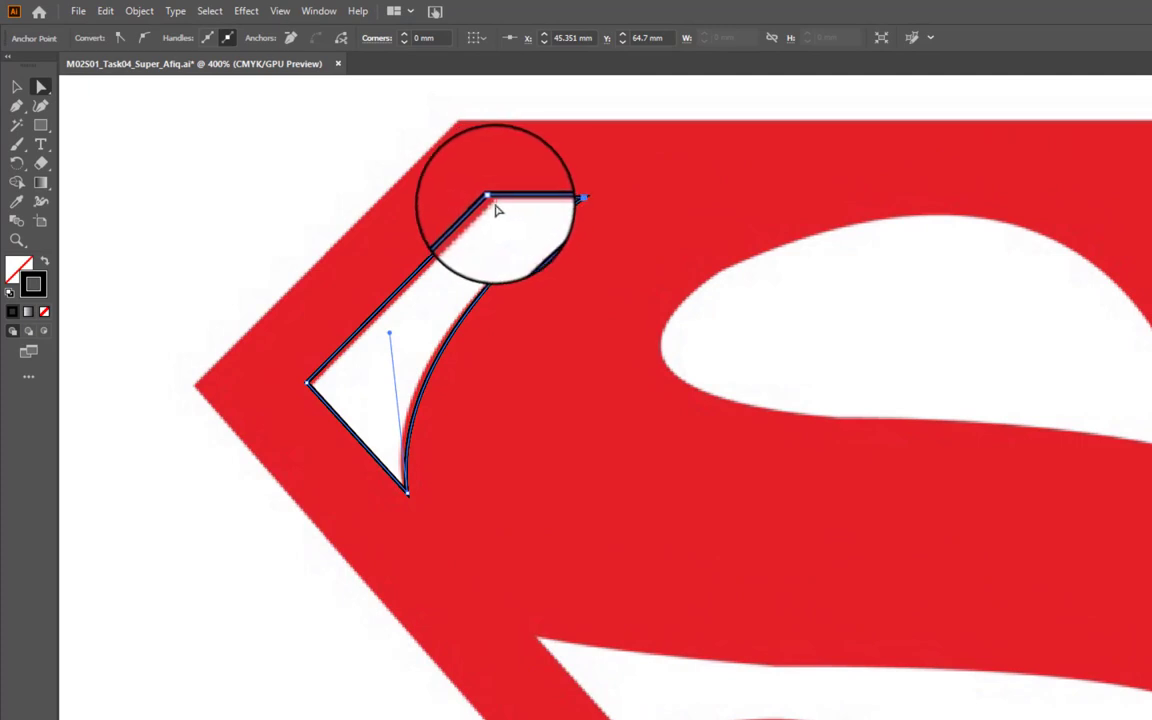
drag(491, 198, 497, 200)
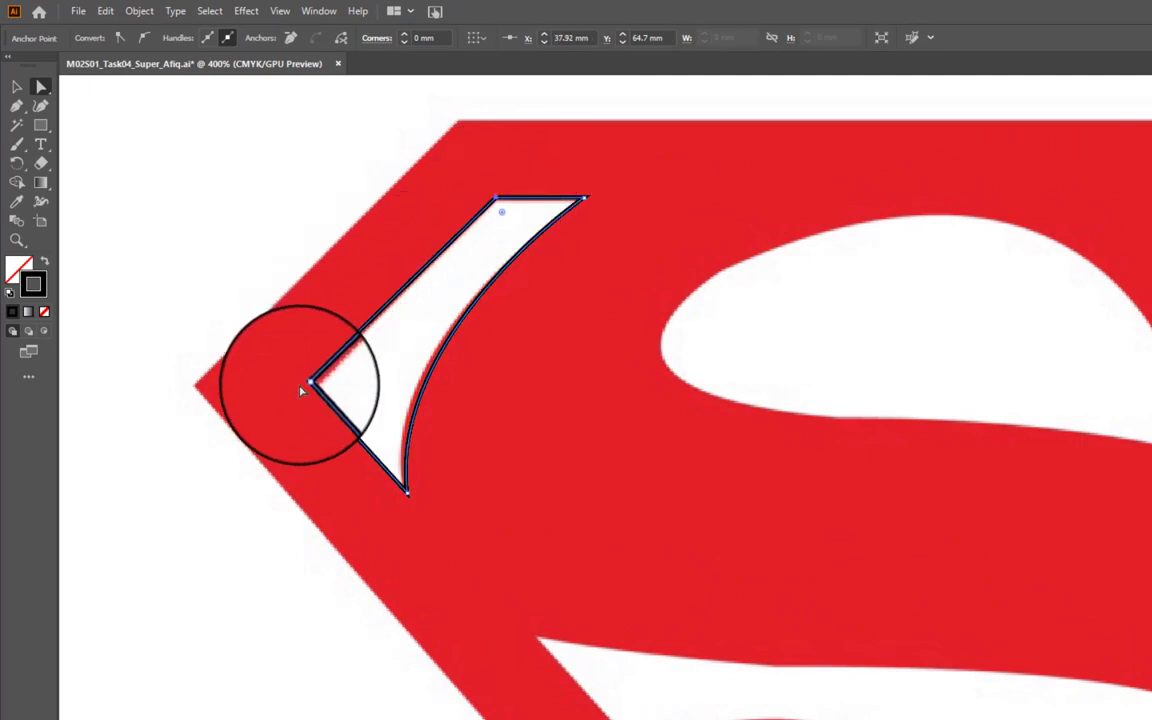
drag(307, 386, 311, 384)
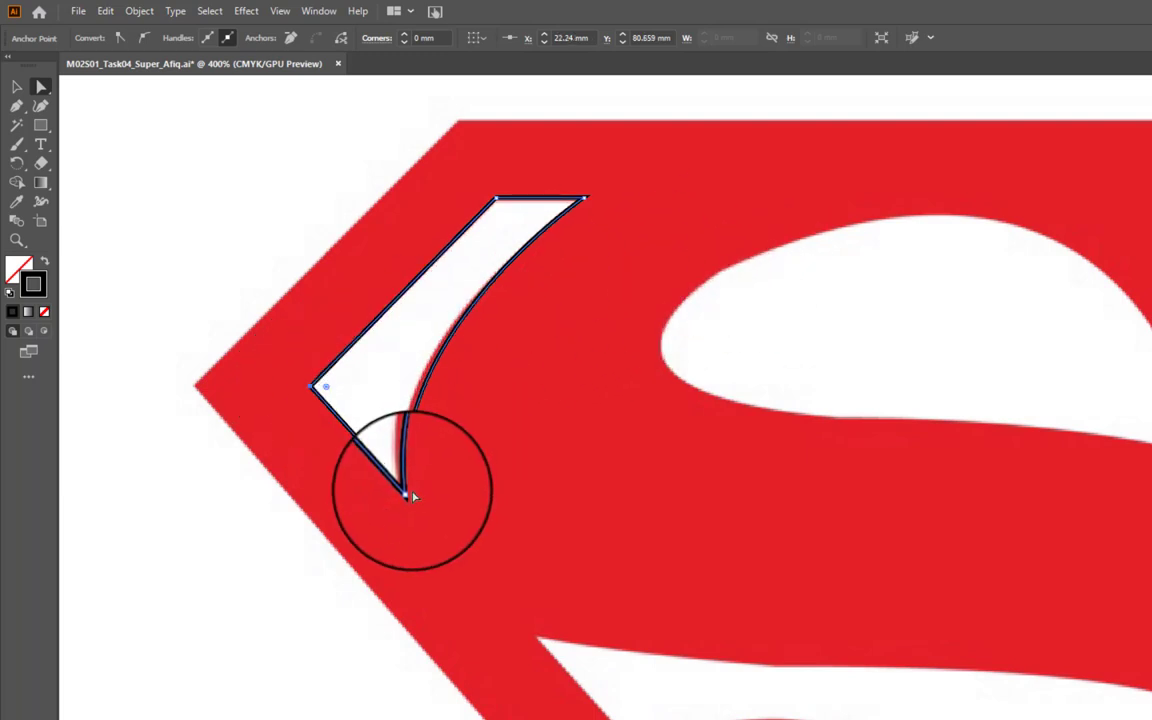
drag(407, 490, 381, 330)
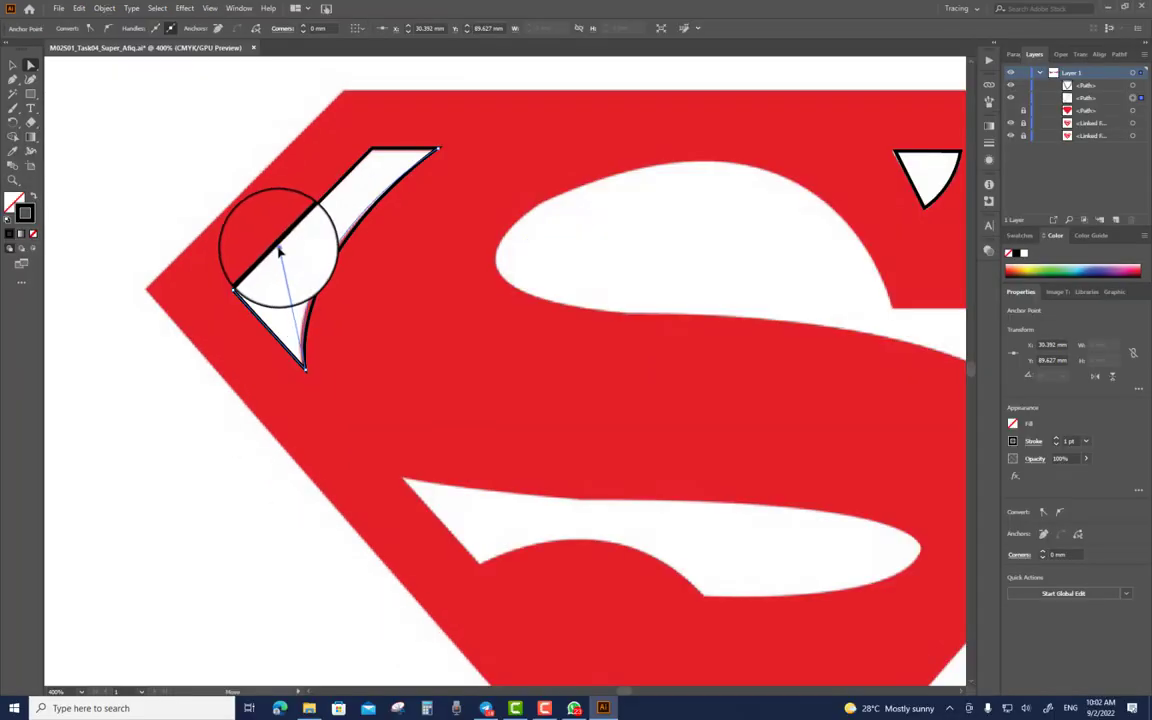
drag(280, 250, 280, 250)
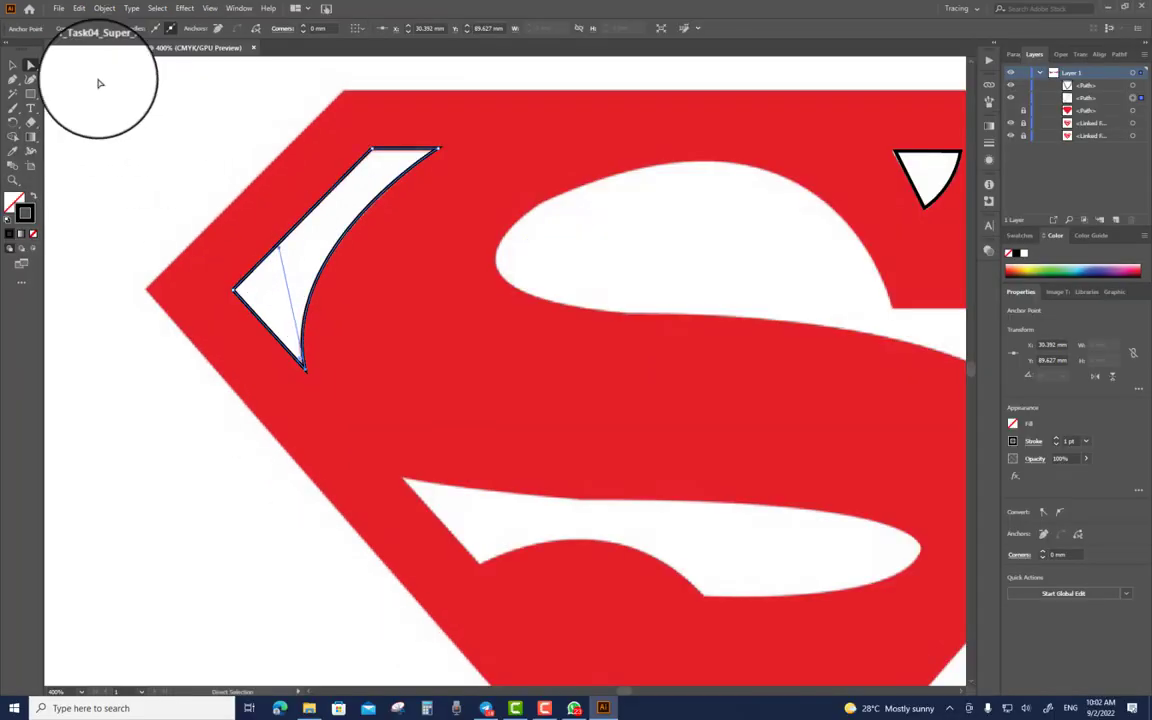
click(32, 66)
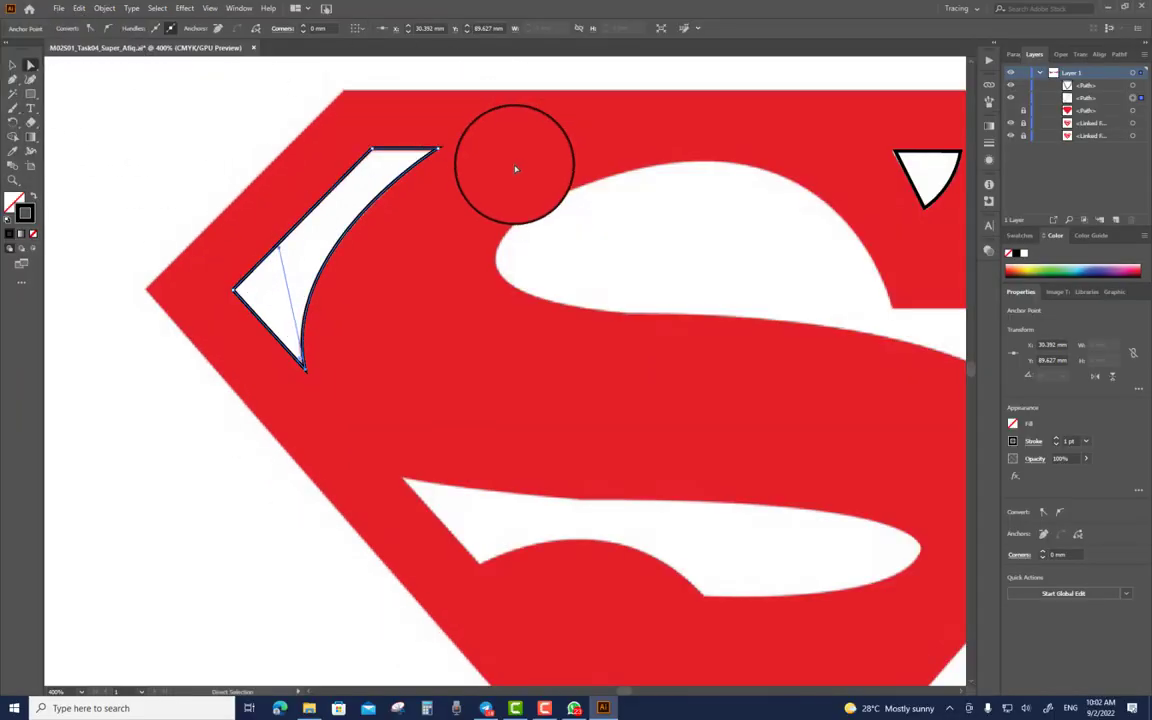
click(12, 66)
click(172, 85)
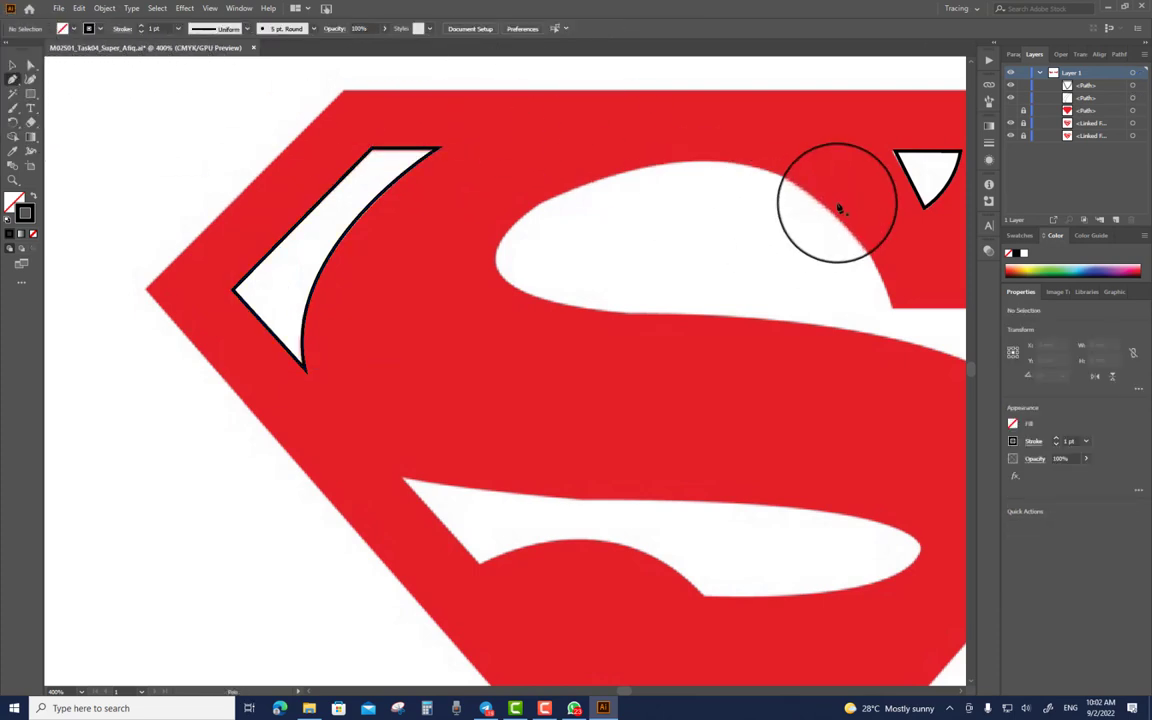
Step: Start the upper-opening trace with corner anchors at its notch, top corner, right tip and lower point
drag(838, 206, 558, 185)
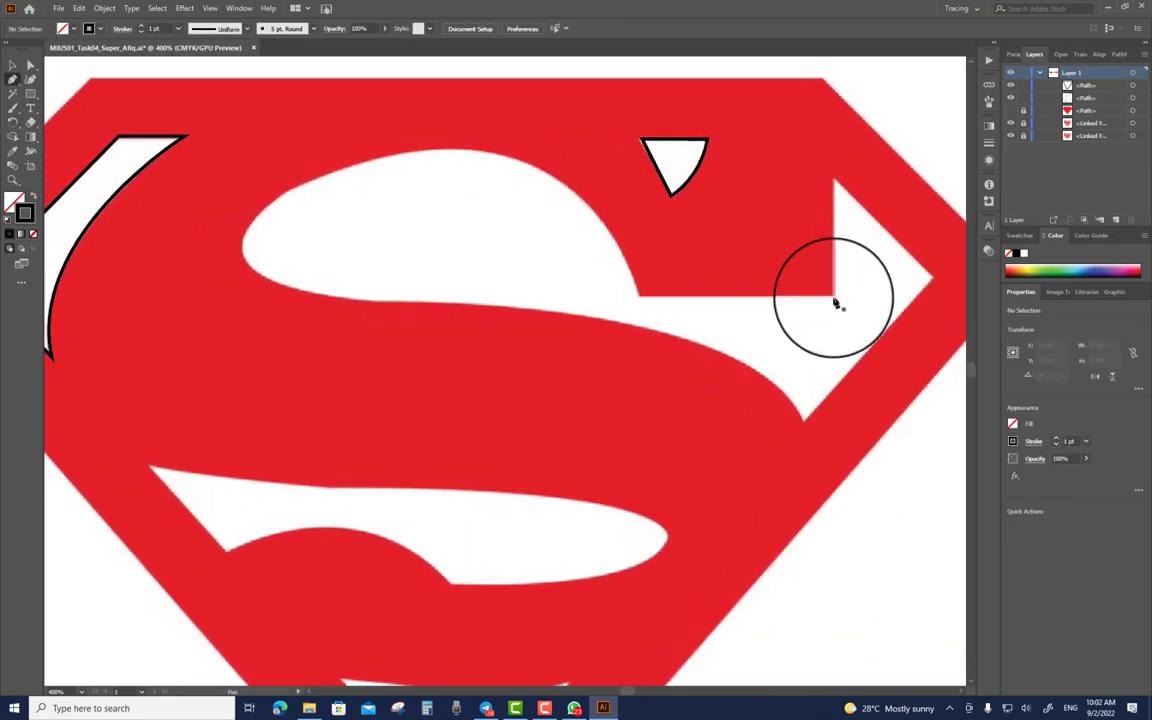
click(835, 299)
click(838, 188)
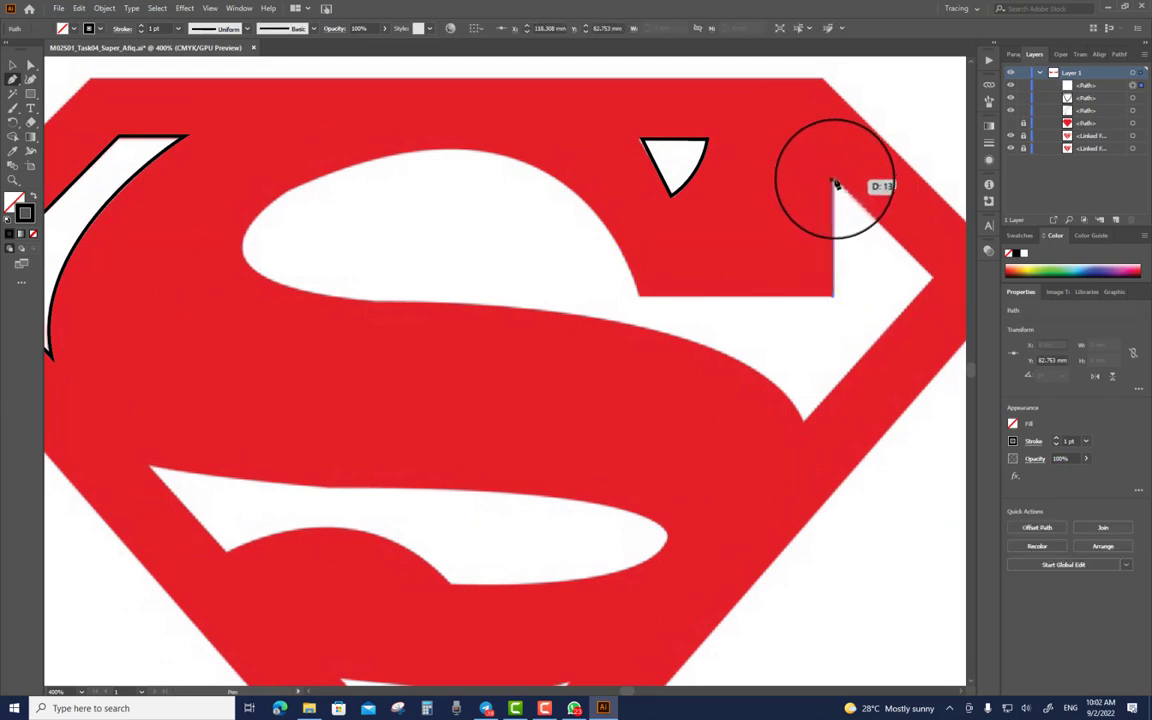
click(935, 283)
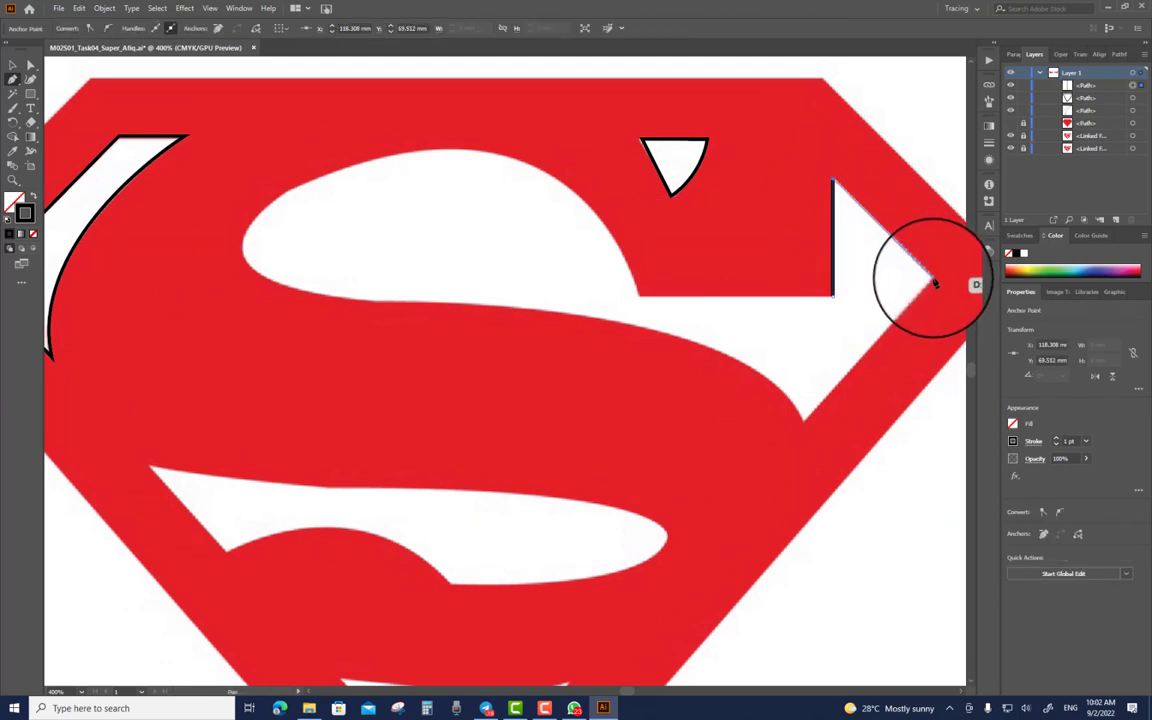
click(807, 422)
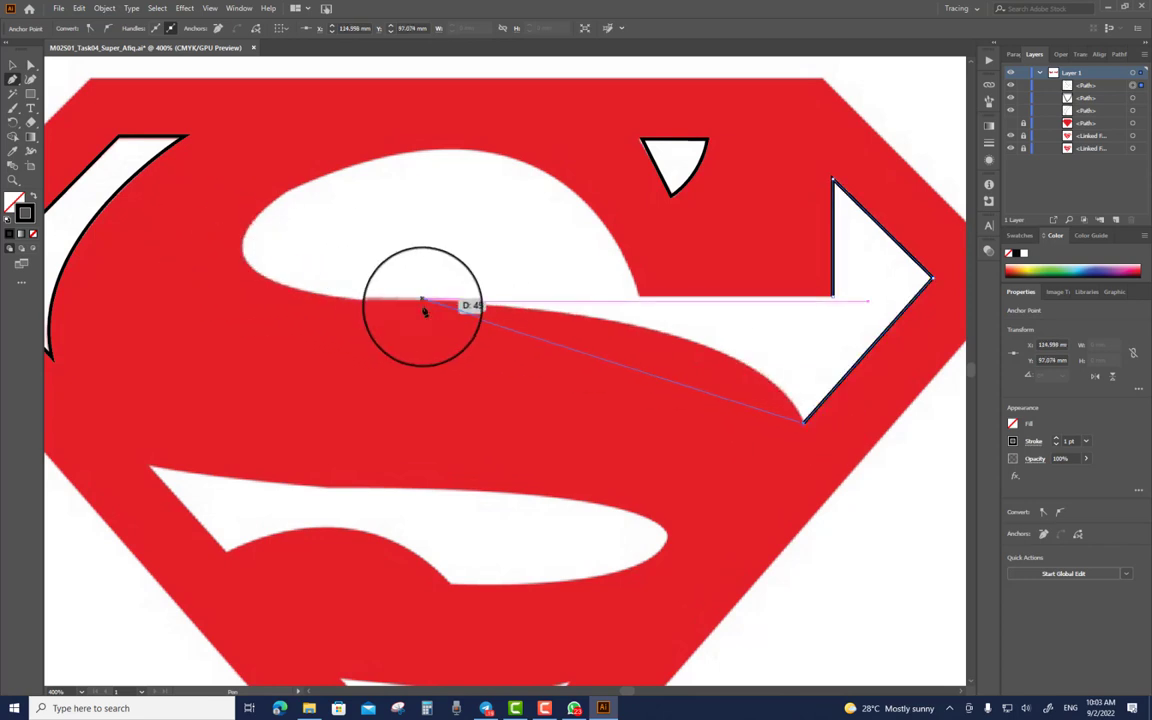
Step: Add curved anchors around the S's upper edge and left end, then close the outline at the notch
drag(391, 303, 101, 291)
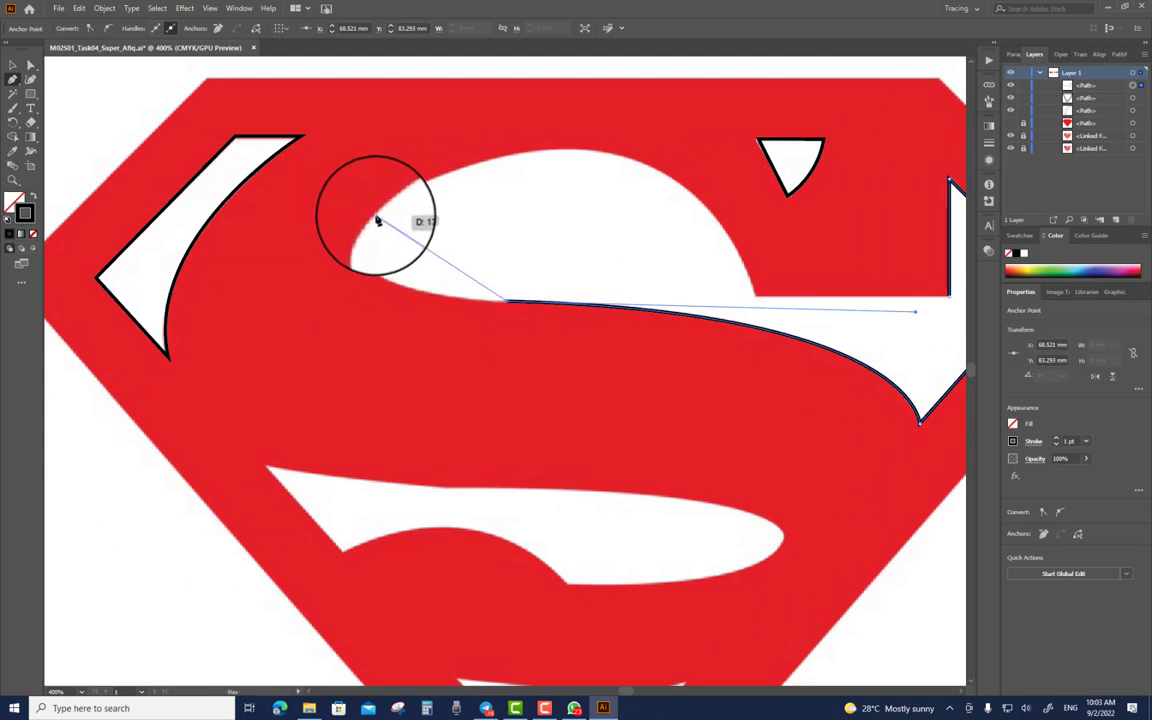
drag(375, 217, 441, 128)
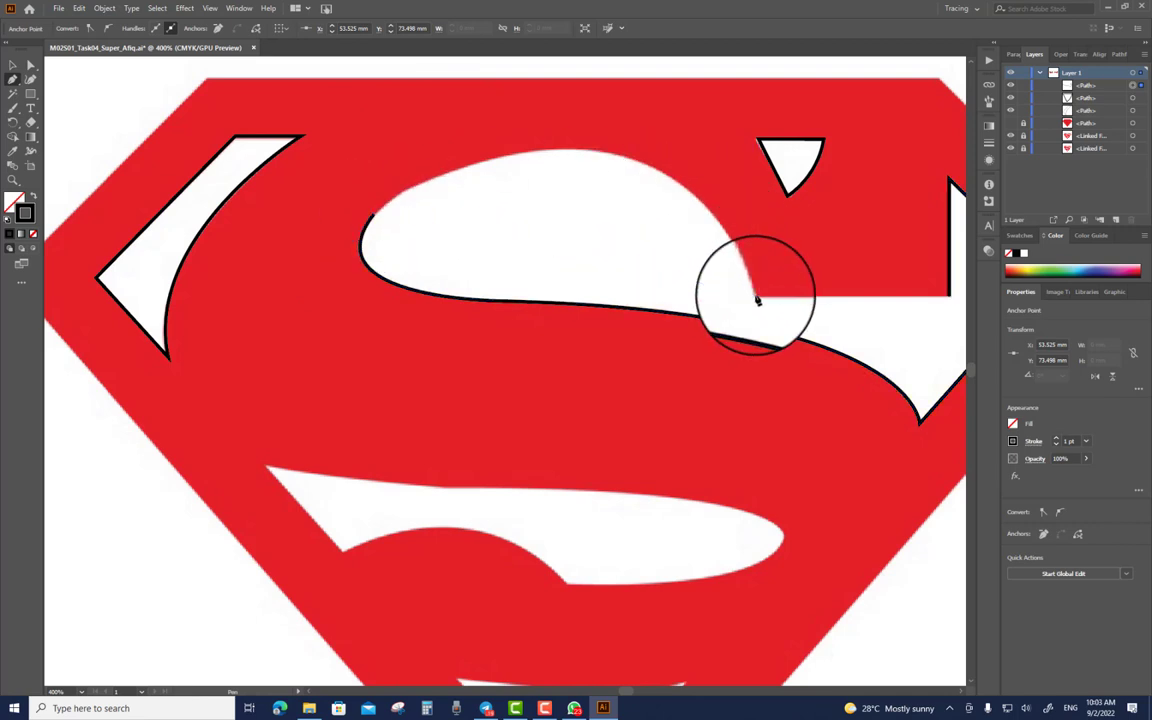
drag(757, 300, 870, 520)
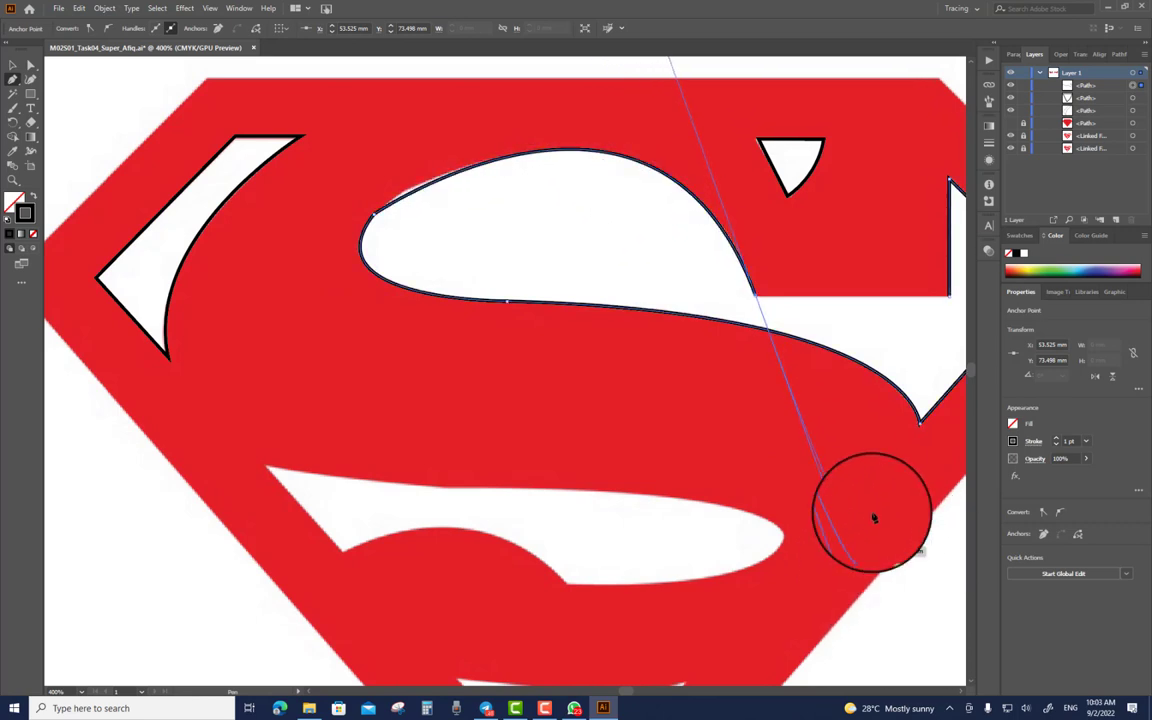
drag(370, 213, 614, 143)
drag(684, 130, 670, 127)
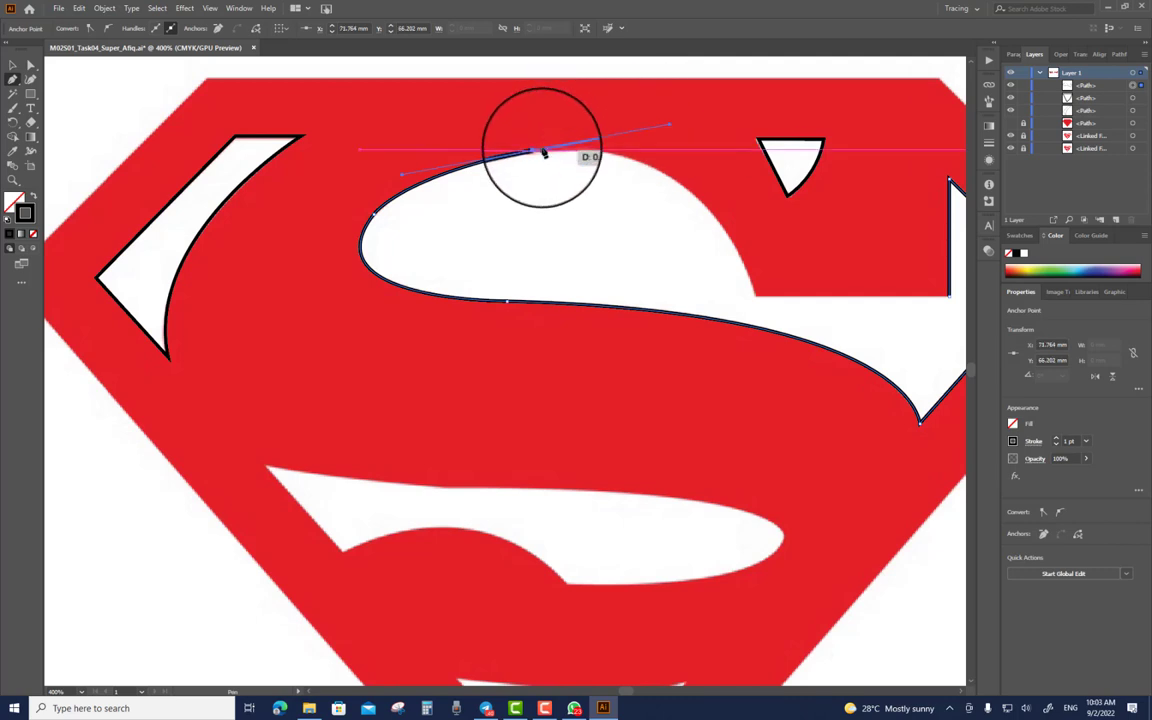
drag(538, 153, 802, 458)
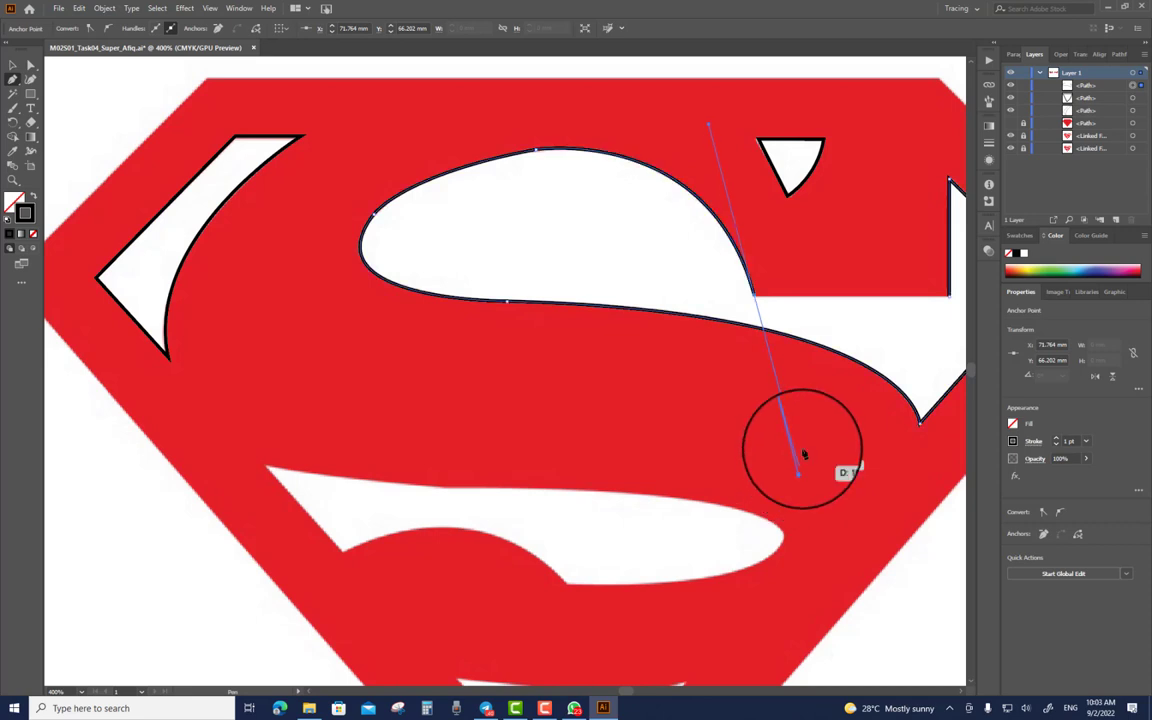
click(755, 293)
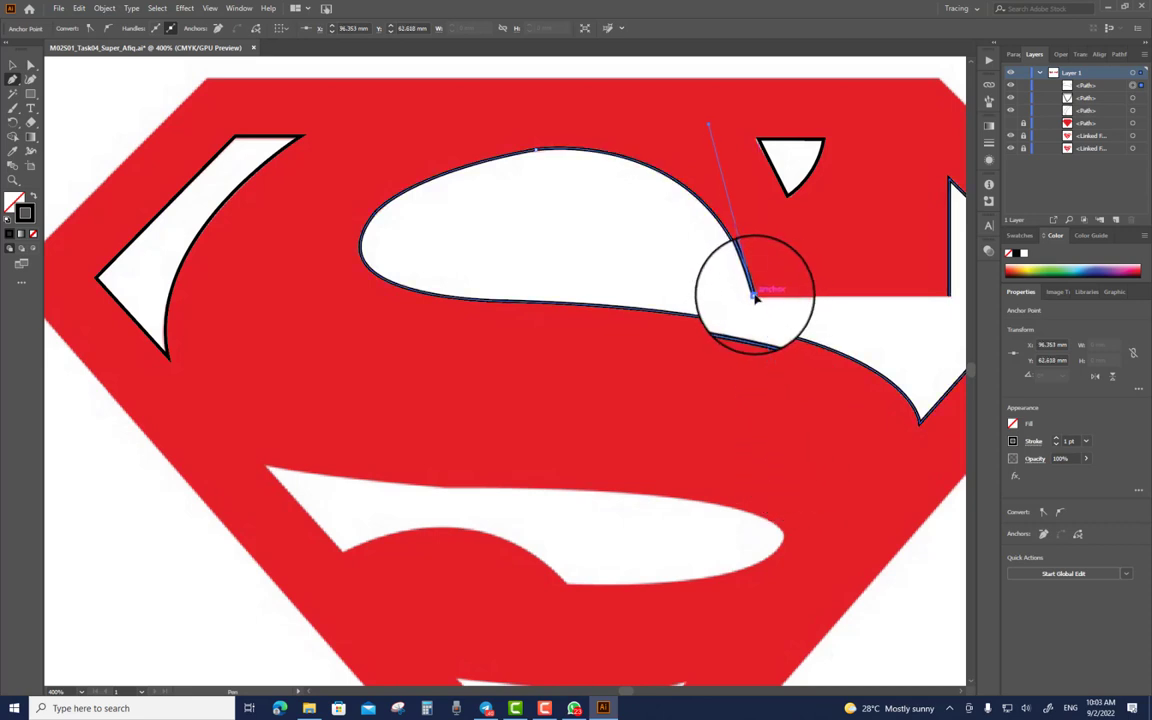
click(949, 296)
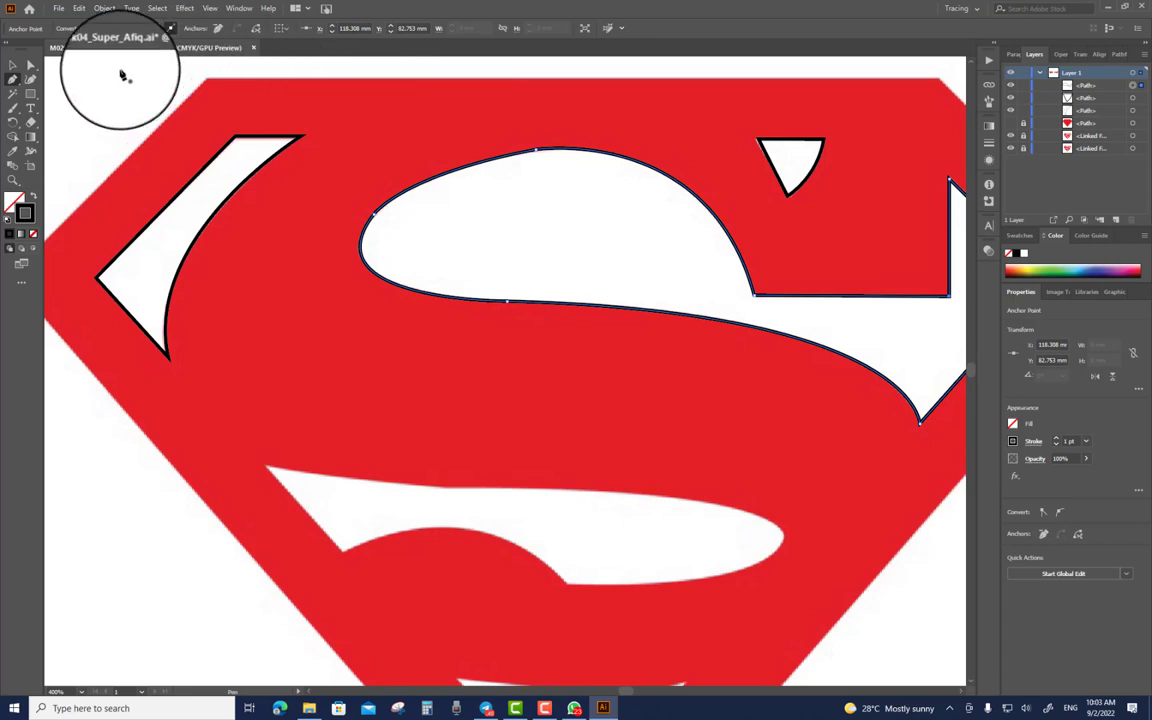
Step: Shift the upper opening's top anchor right and adjust its handles to hug the edge, then deselect
click(30, 64)
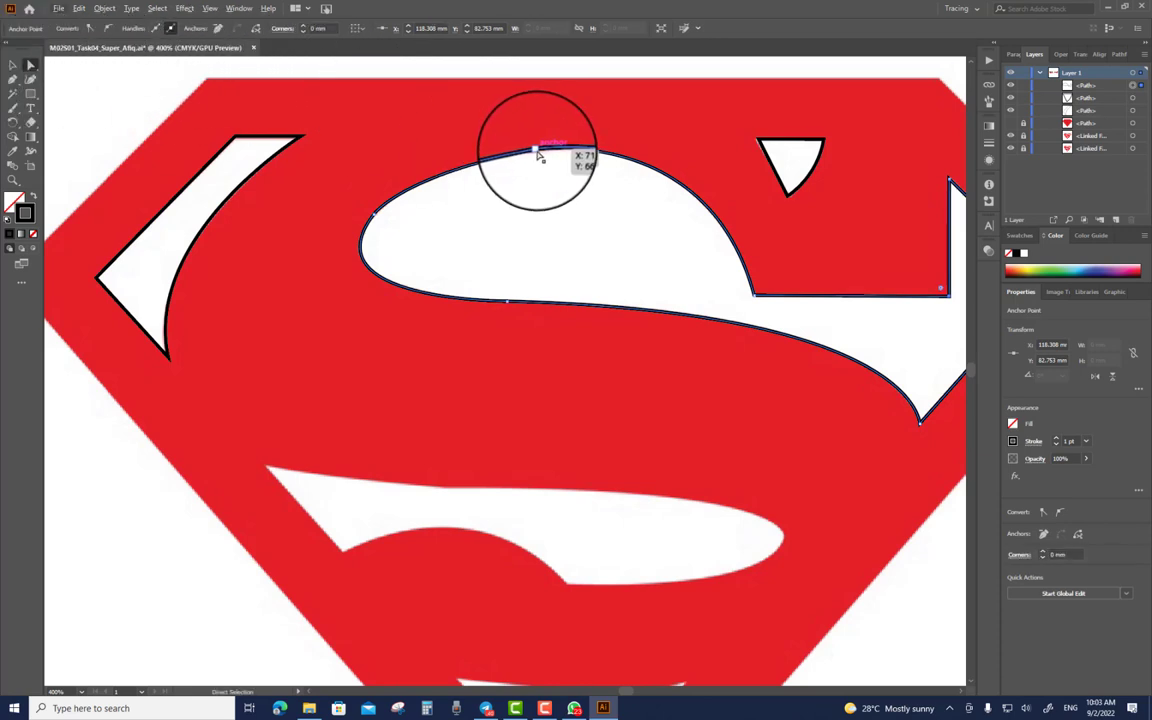
click(536, 151)
drag(537, 153, 560, 157)
drag(423, 176, 405, 172)
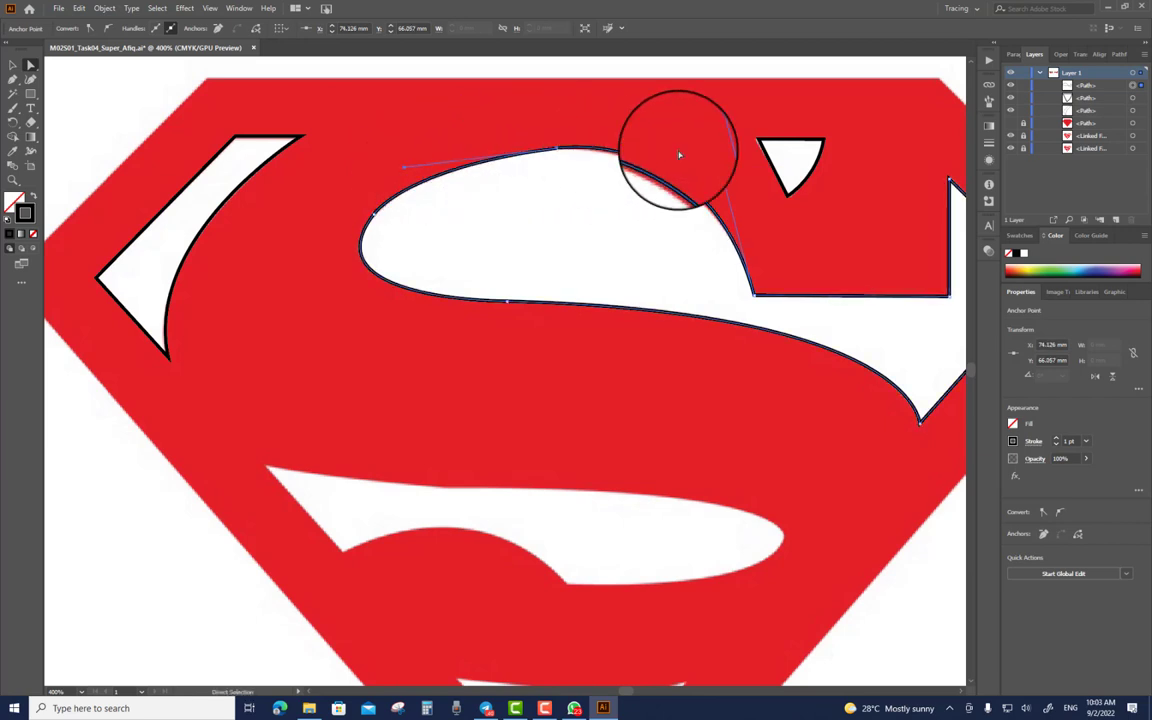
drag(709, 127, 710, 140)
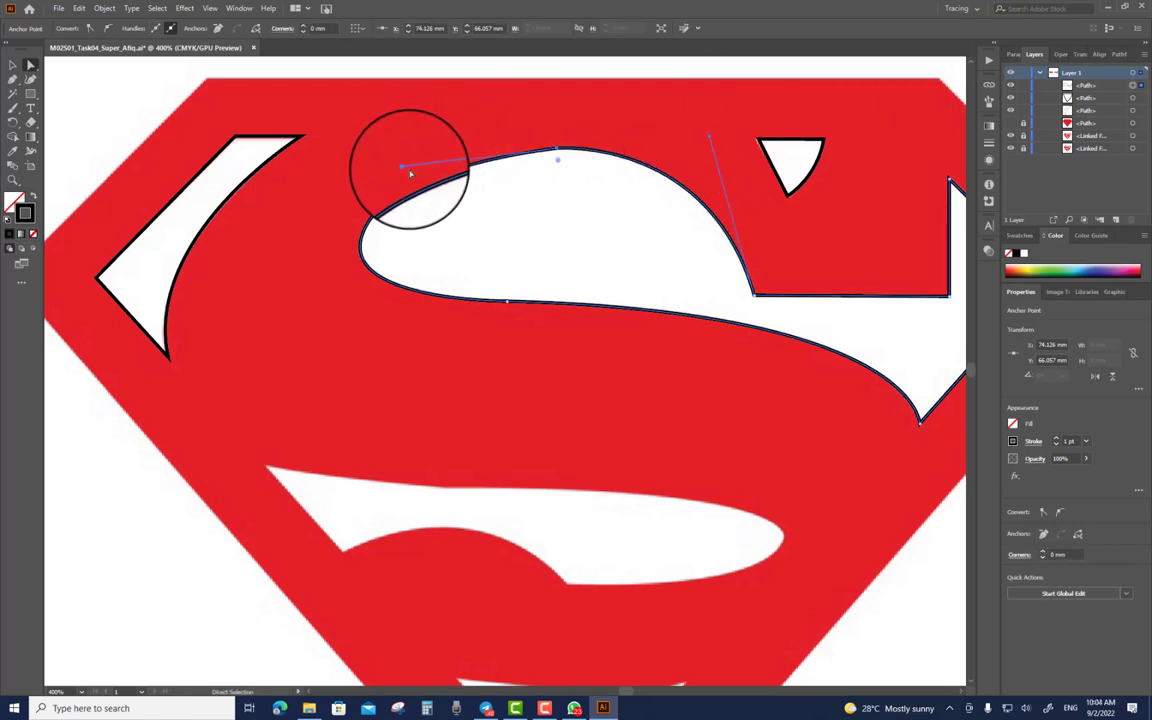
drag(405, 170, 437, 154)
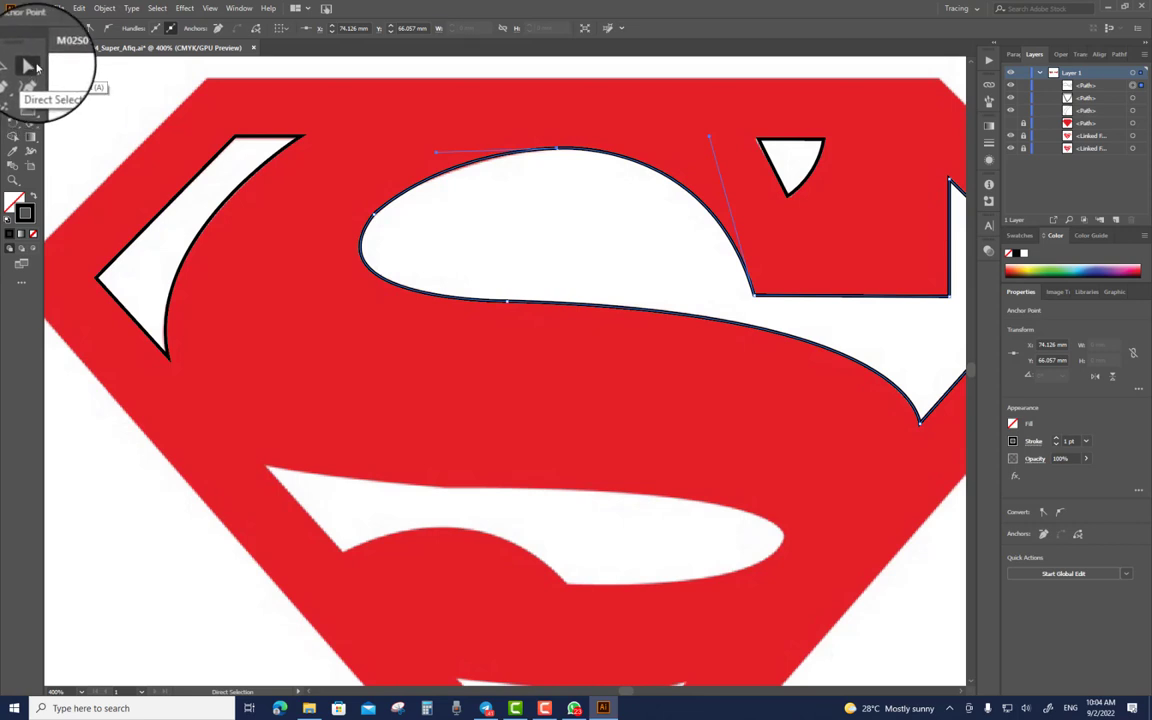
click(13, 66)
click(242, 120)
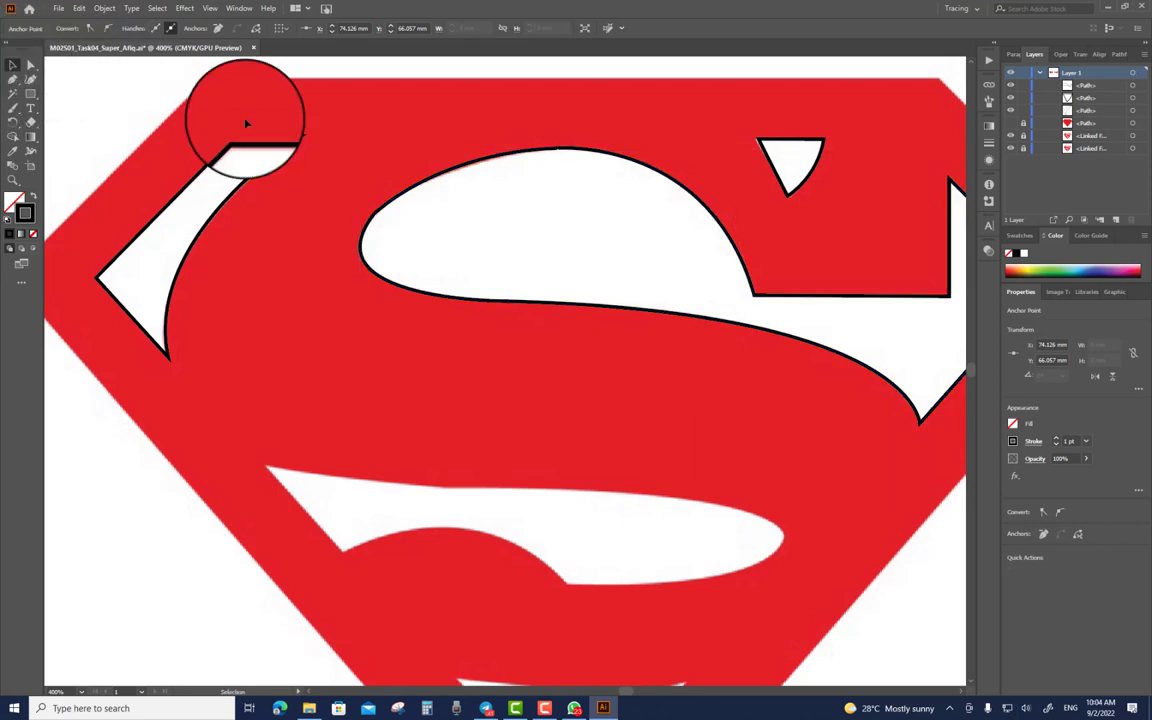
drag(725, 239, 532, 167)
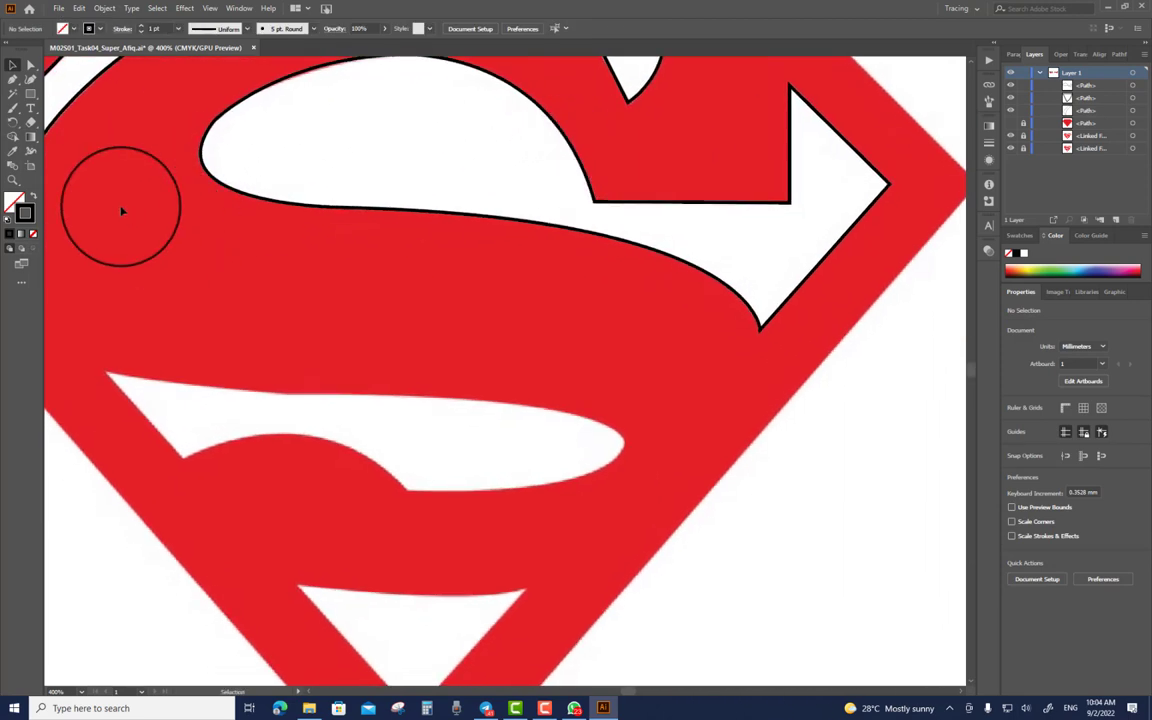
Step: Start the middle-opening path at its left tip and place an anchor along its top edge
click(13, 80)
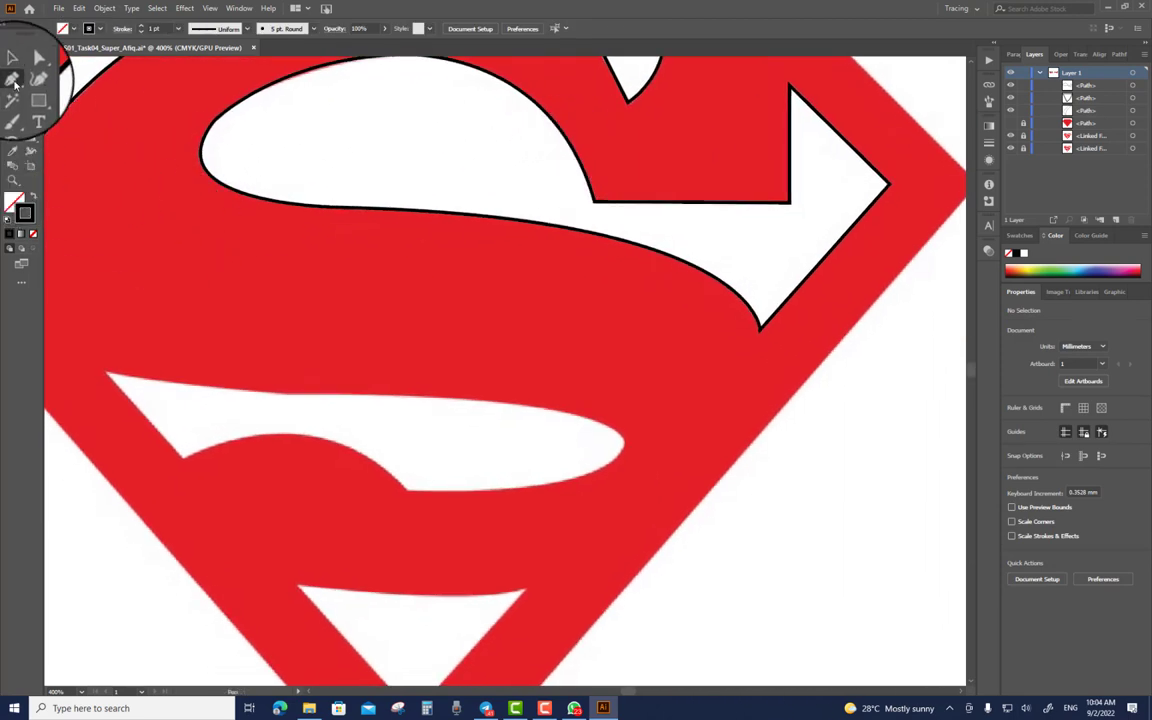
click(107, 377)
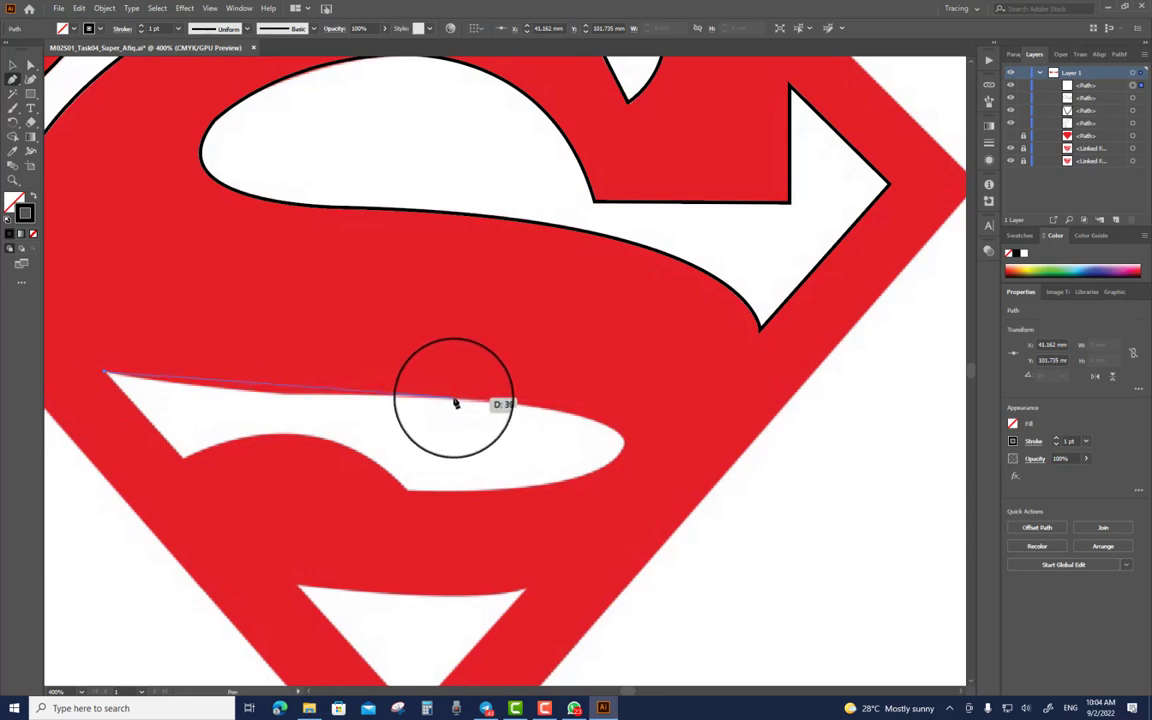
drag(519, 401, 621, 387)
key(ctrl+z)
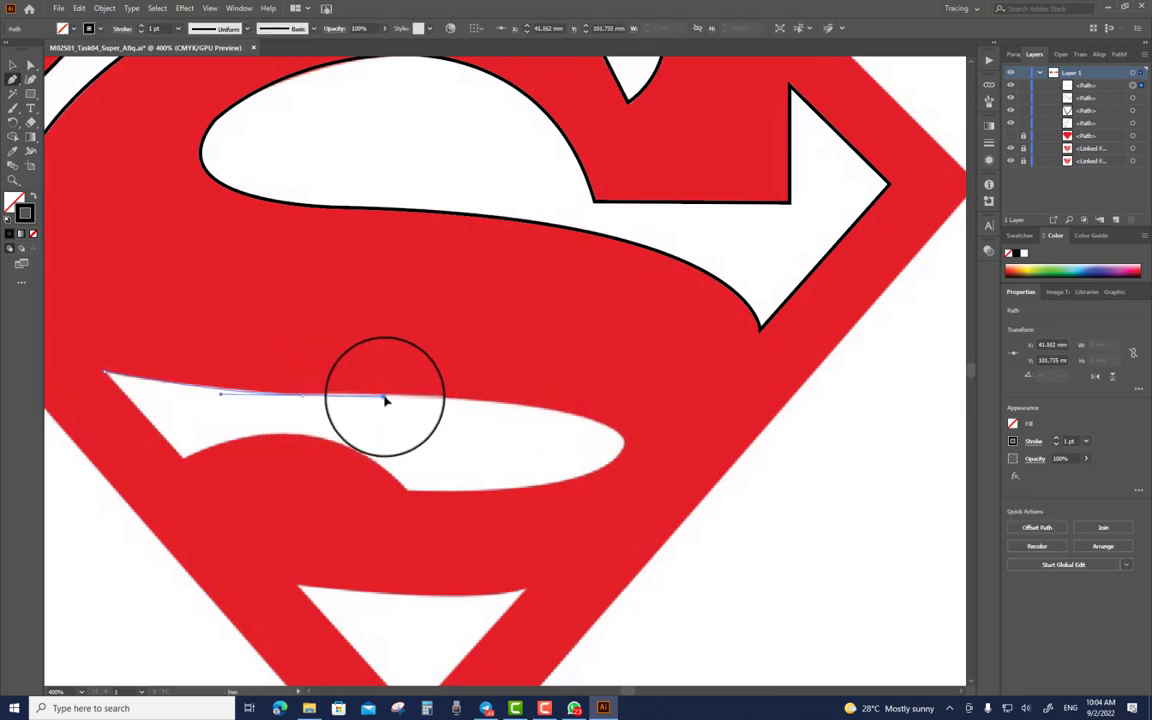
click(303, 396)
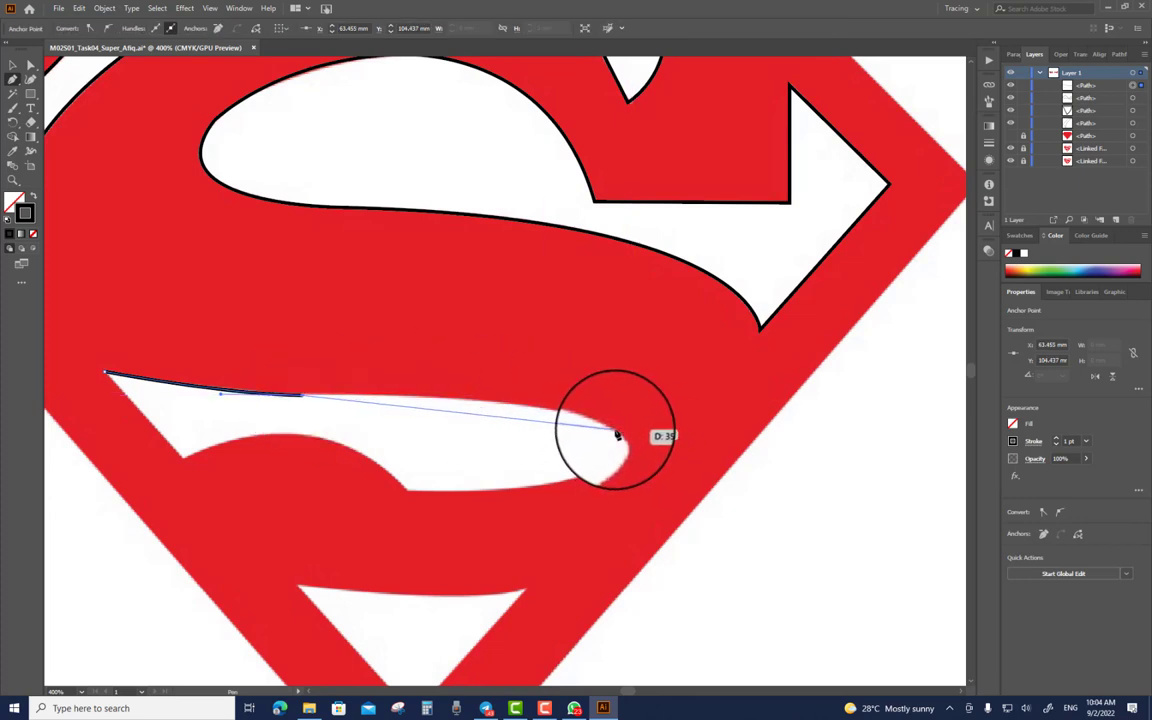
Step: Curve the path around the opening's rounded right end and close it at the start
mouse_move(619, 436)
mouse_down()
mouse_move(676, 463)
mouse_move(682, 477)
mouse_move(667, 478)
mouse_up()
drag(617, 436, 553, 487)
drag(459, 508, 301, 478)
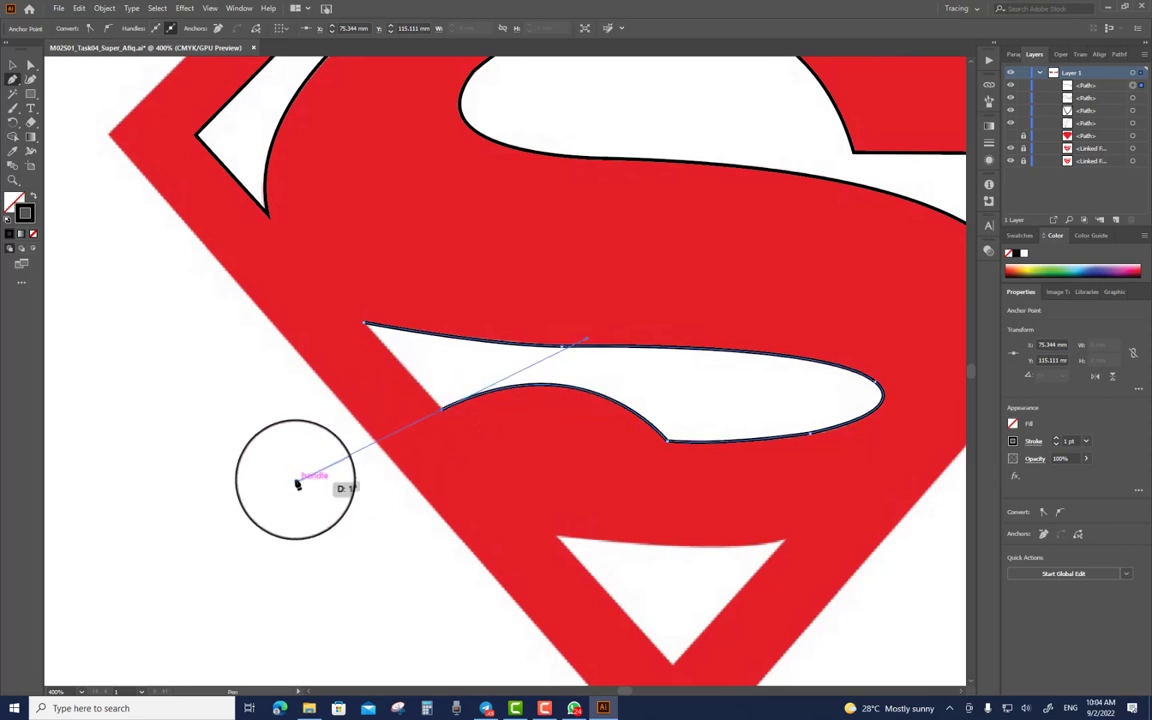
click(442, 409)
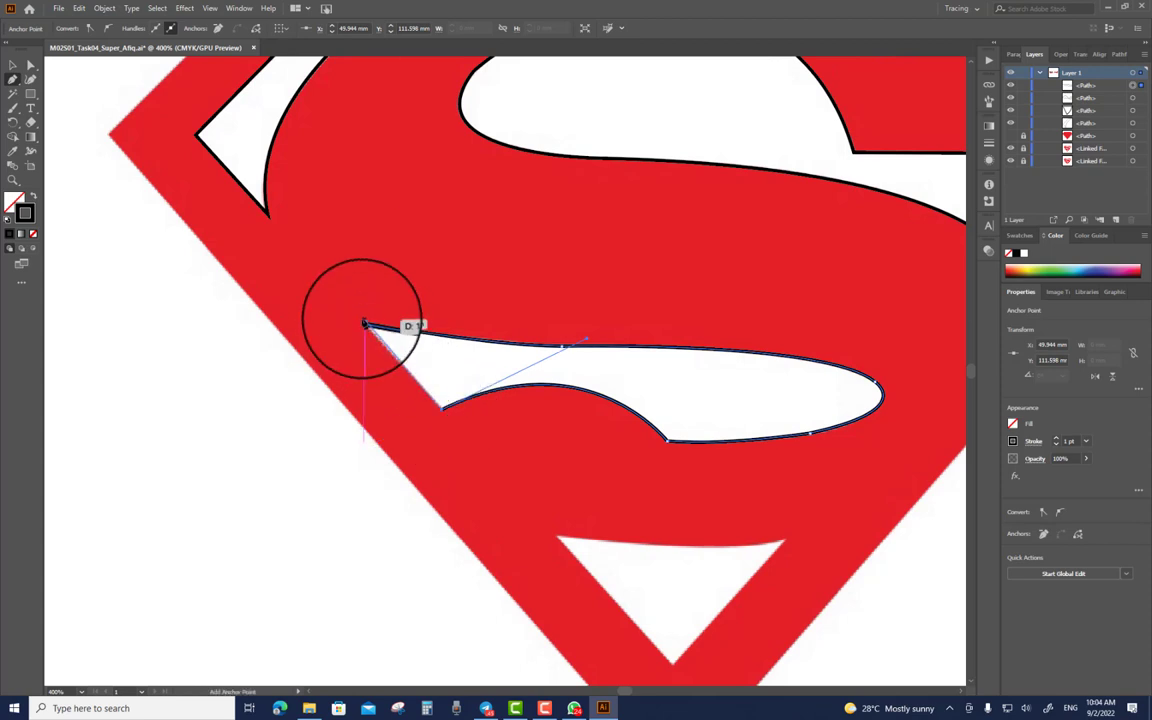
click(364, 326)
scroll(530, 405, down, 3)
scroll(530, 405, right, 5)
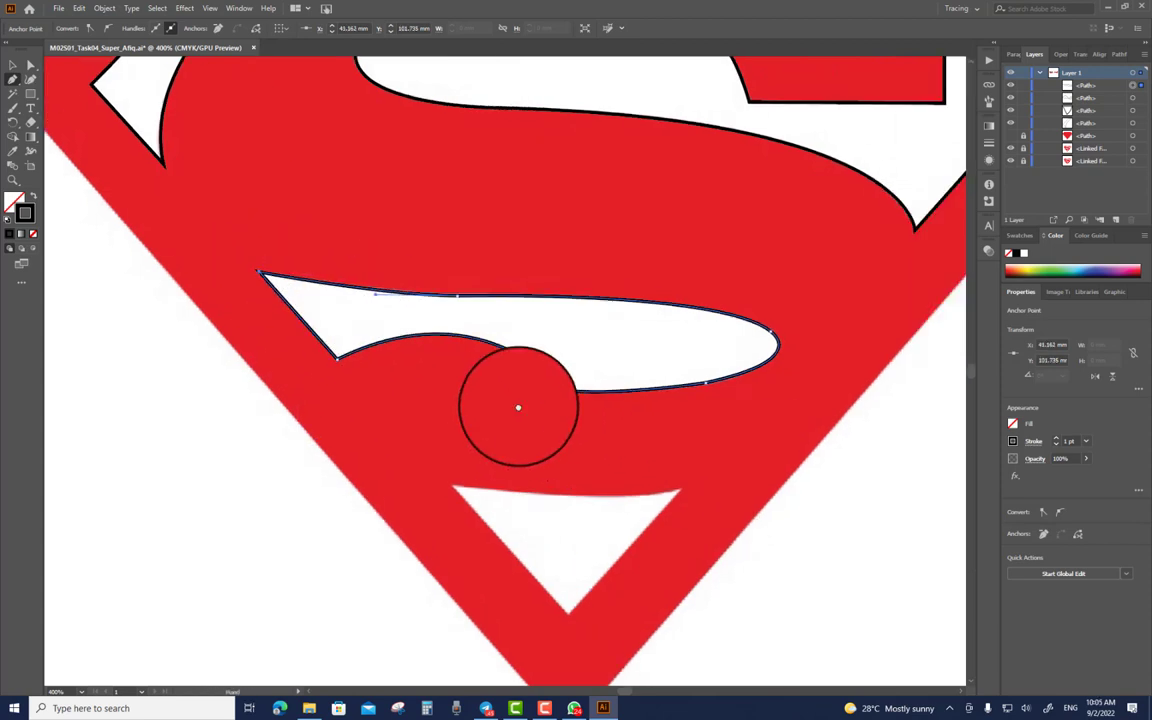
Step: Trace the bottom white triangle with a curved top edge, close it, and return to Selection
click(354, 432)
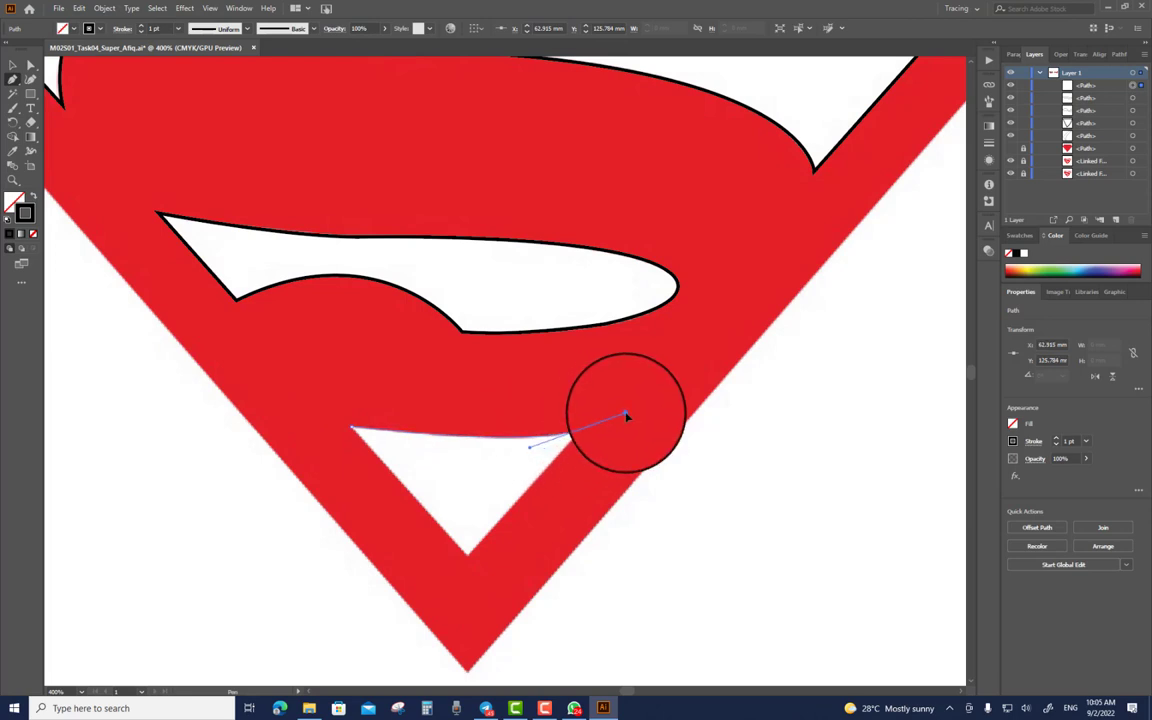
drag(626, 416, 575, 437)
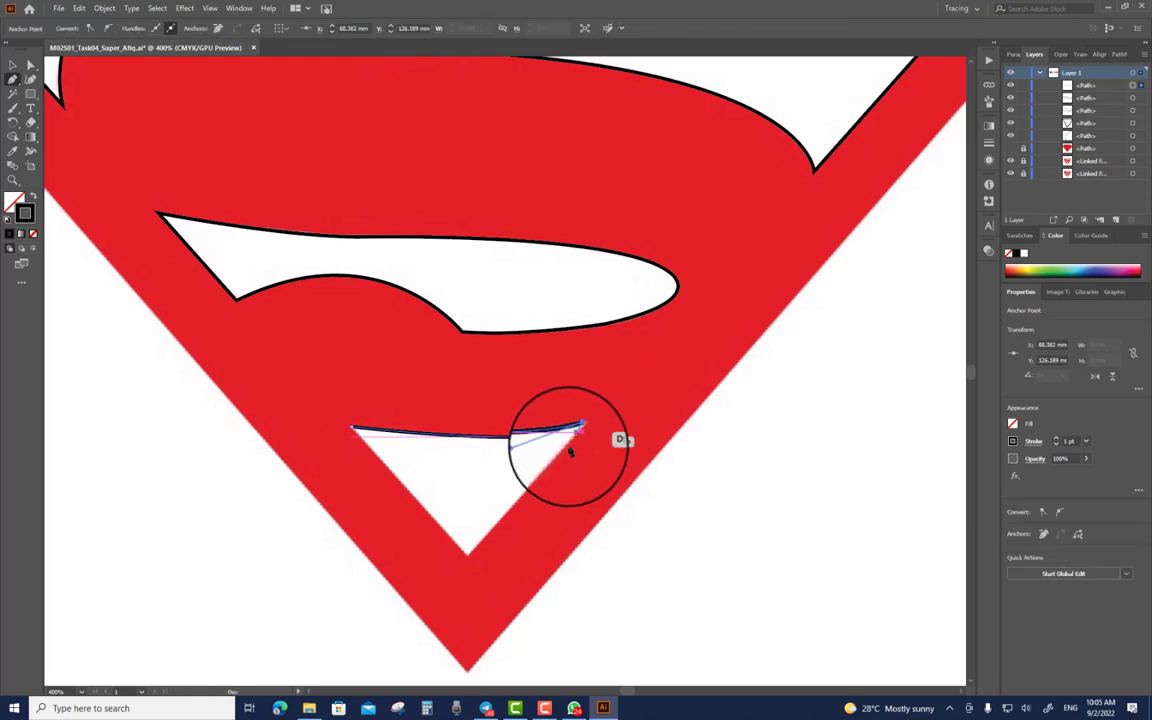
click(468, 554)
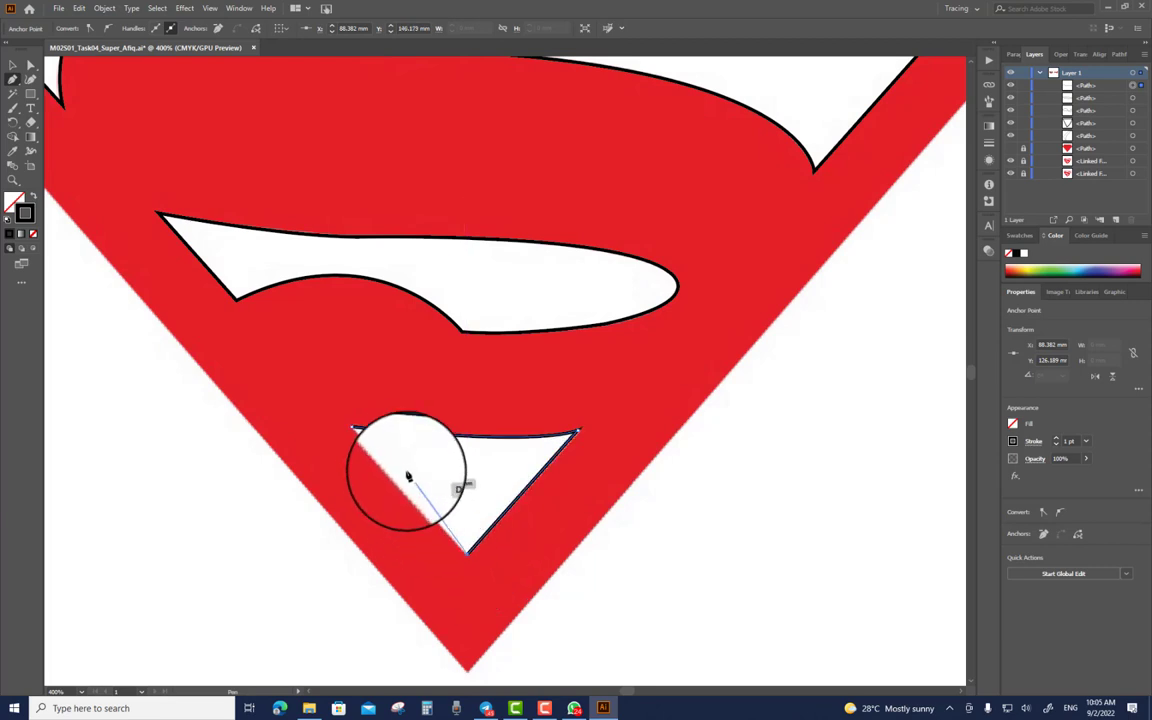
click(352, 429)
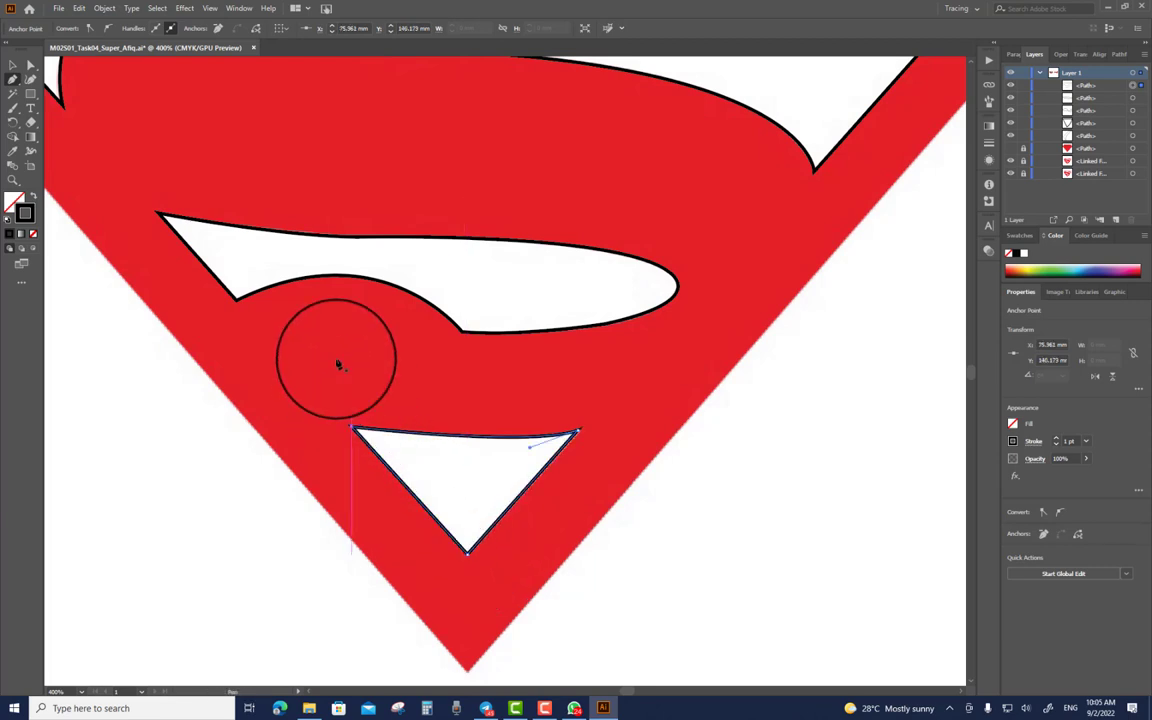
click(13, 65)
click(68, 93)
scroll(324, 157, down, 6)
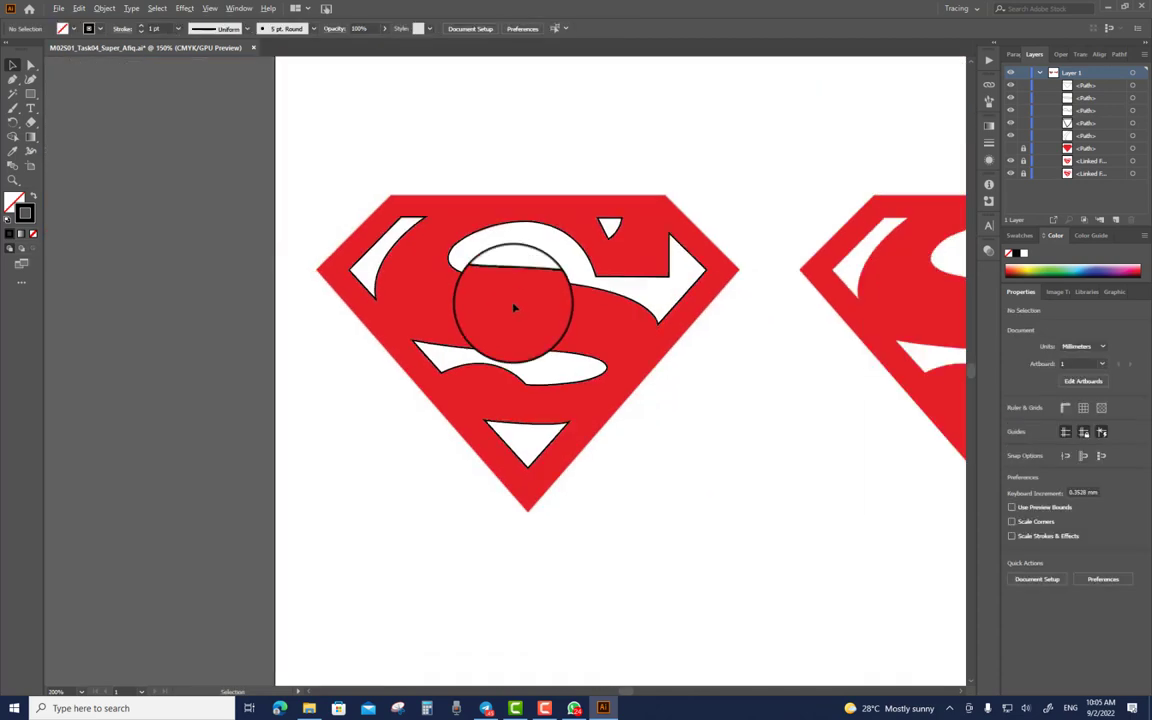
scroll(525, 300, up, 3)
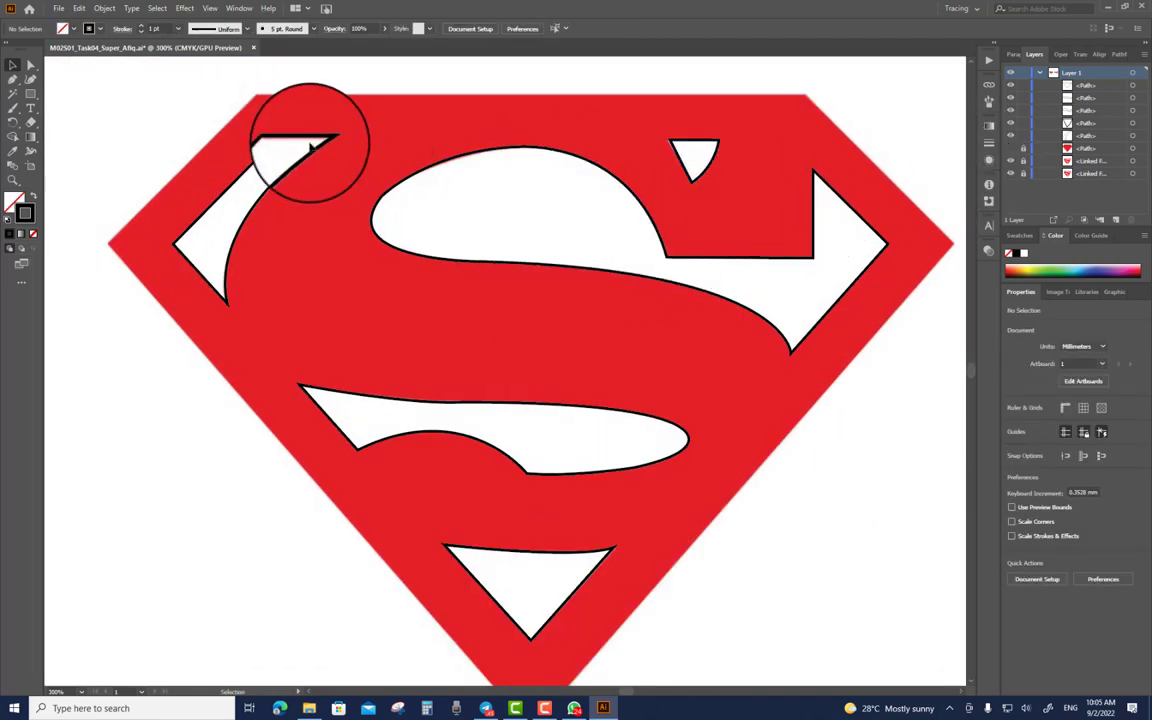
click(527, 458)
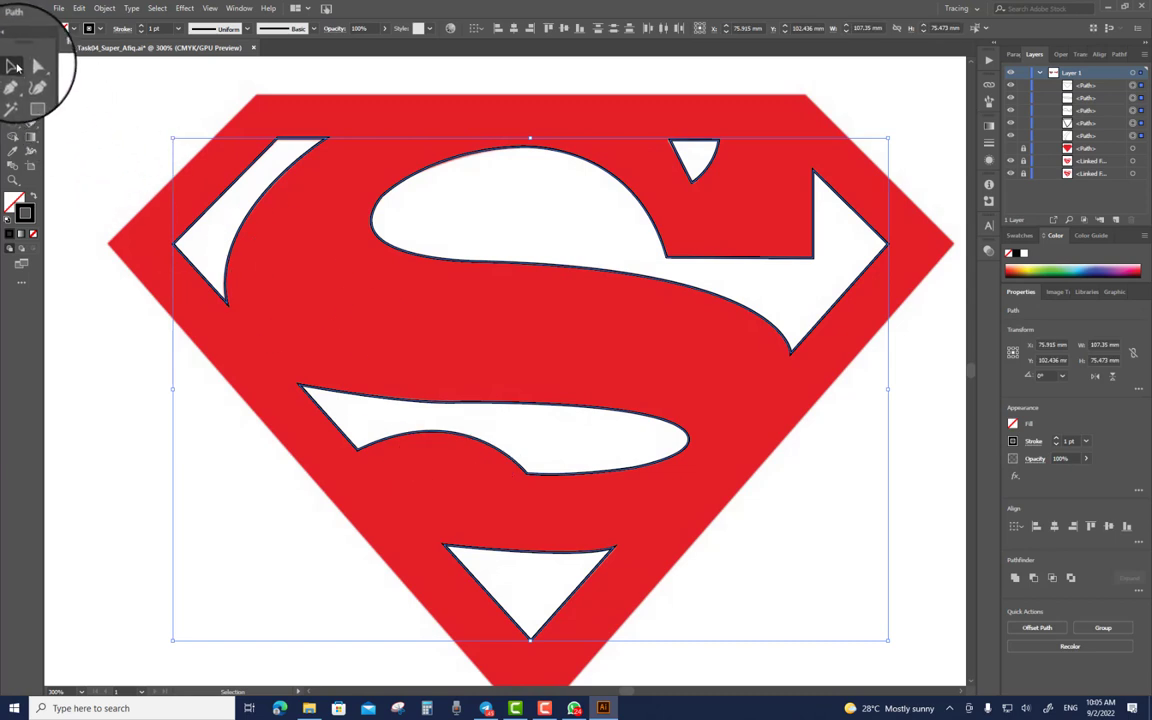
click(128, 112)
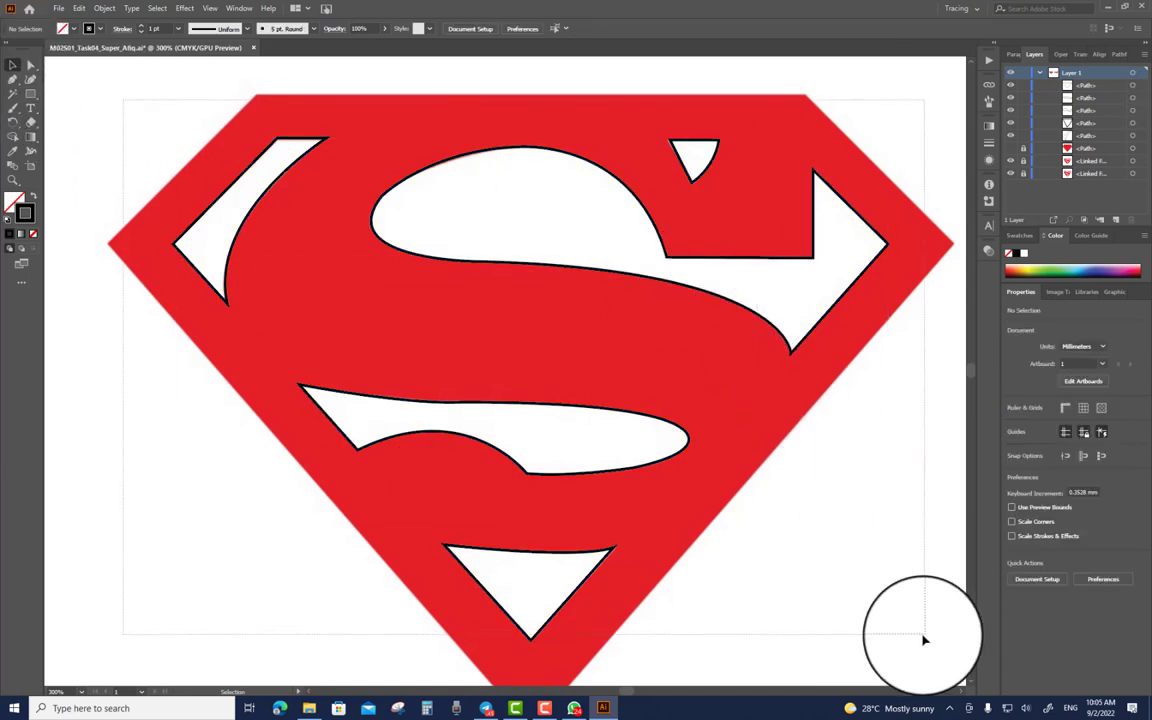
click(815, 341)
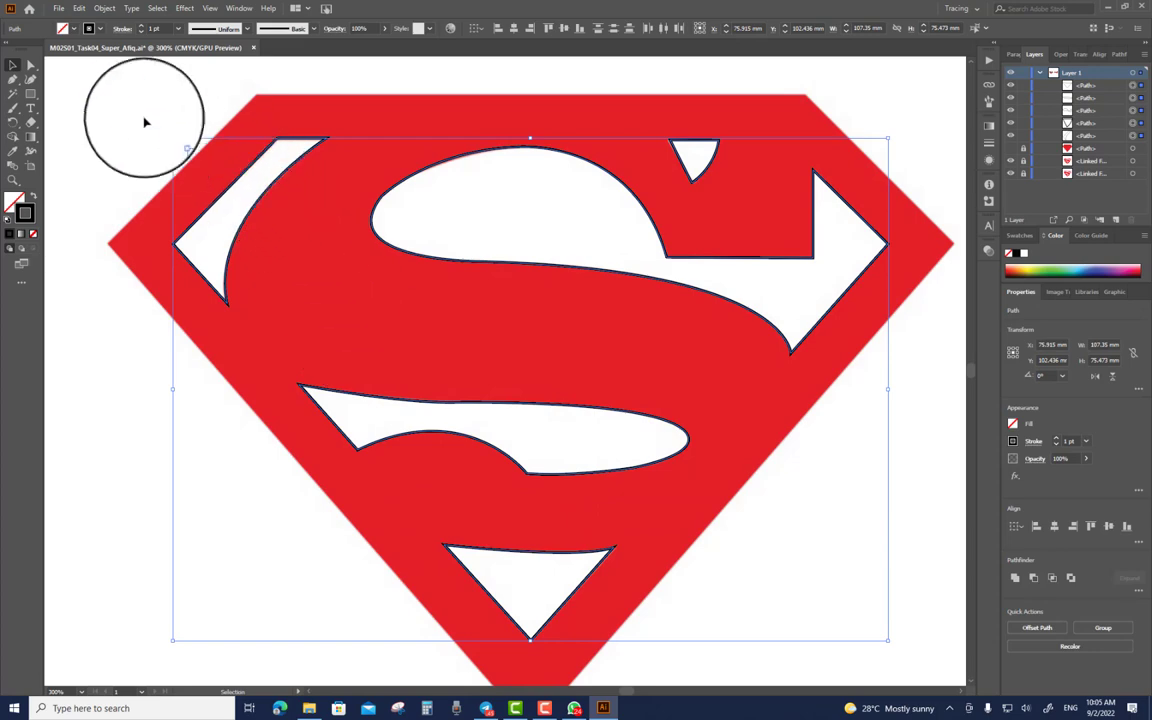
Step: Select the white traced shapes with the Magic Wand, then select just the top-left white sliver
click(101, 110)
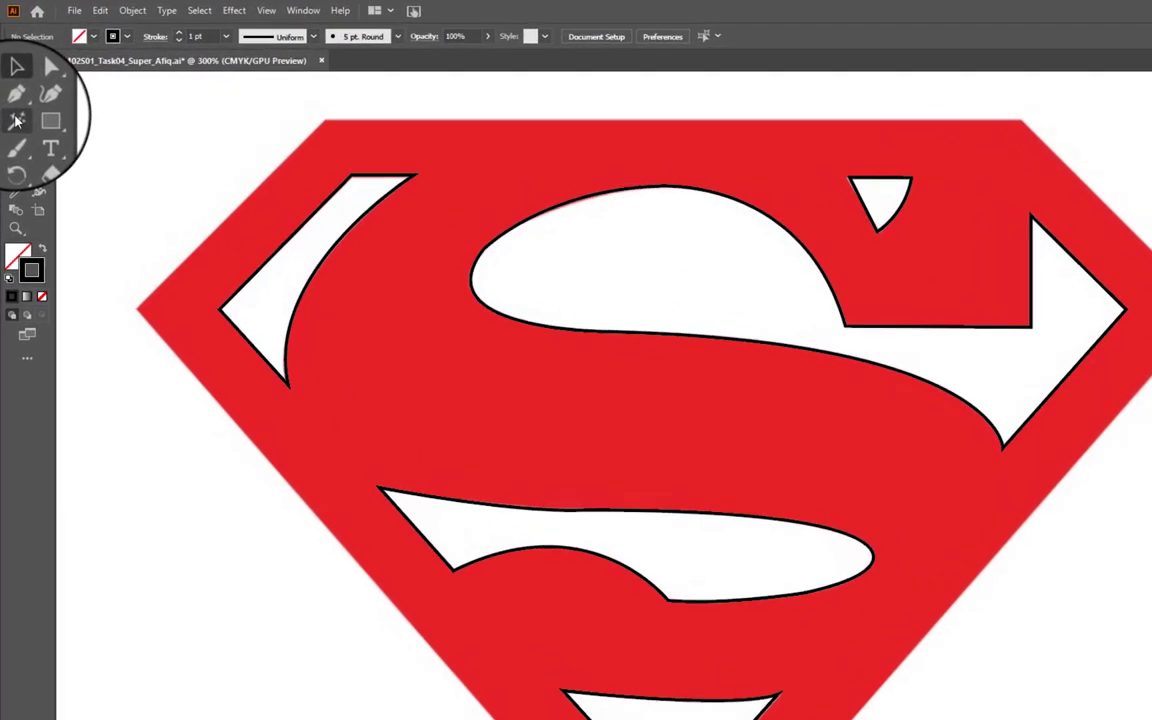
click(18, 128)
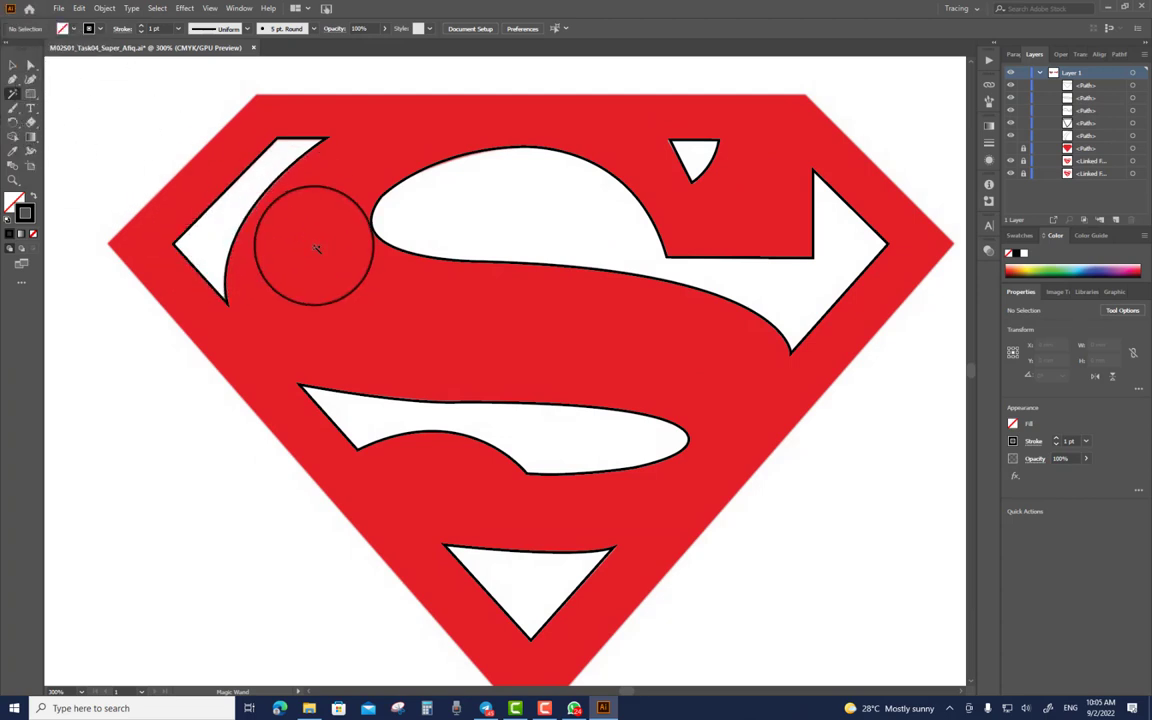
click(242, 182)
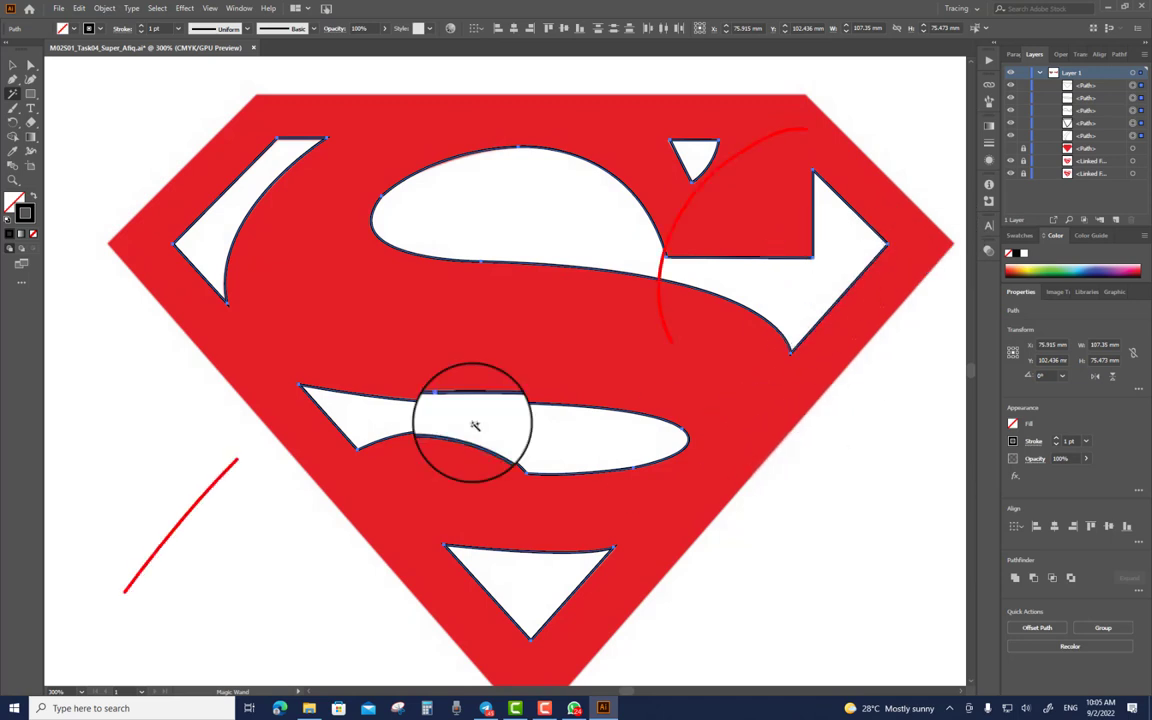
click(13, 64)
click(234, 112)
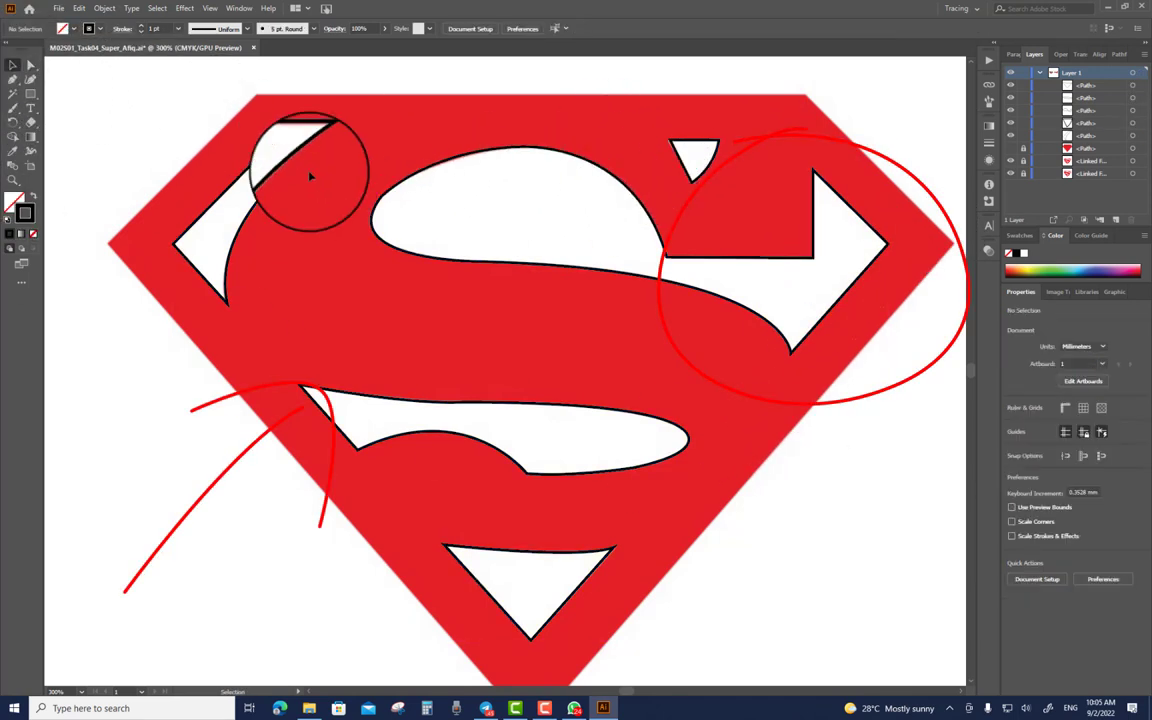
click(274, 158)
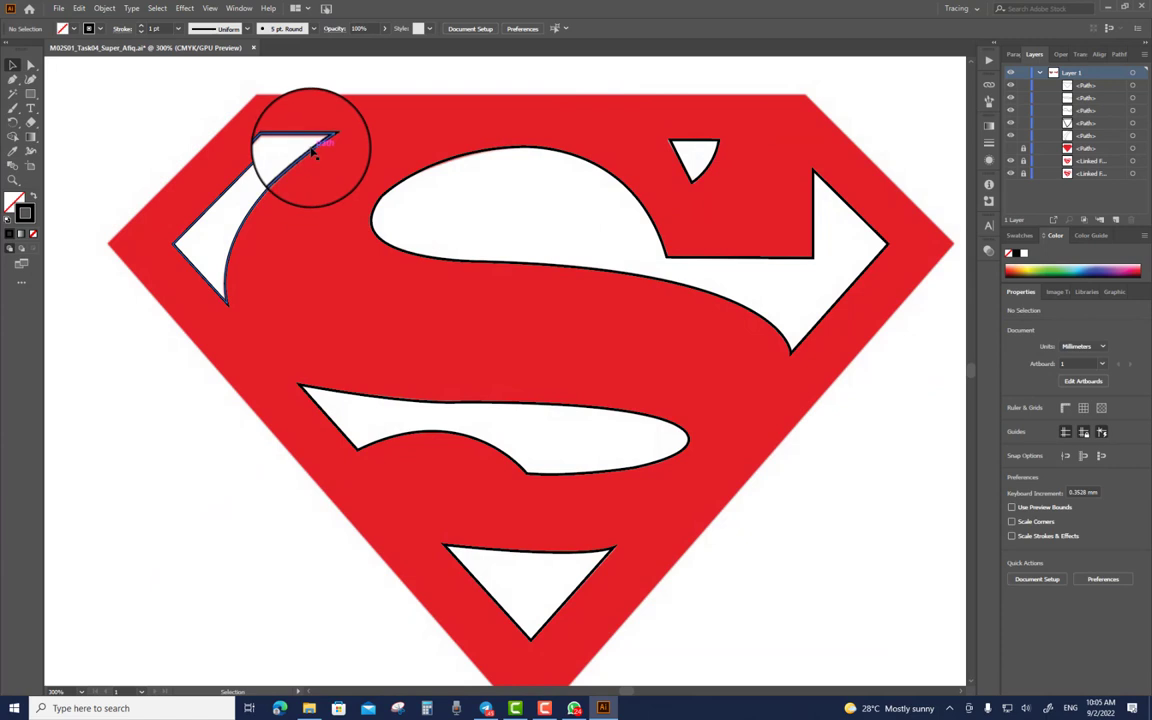
Step: Fill the top-left sliver with bright yellow (#FFDA00) in the Color Picker
double_click(25, 212)
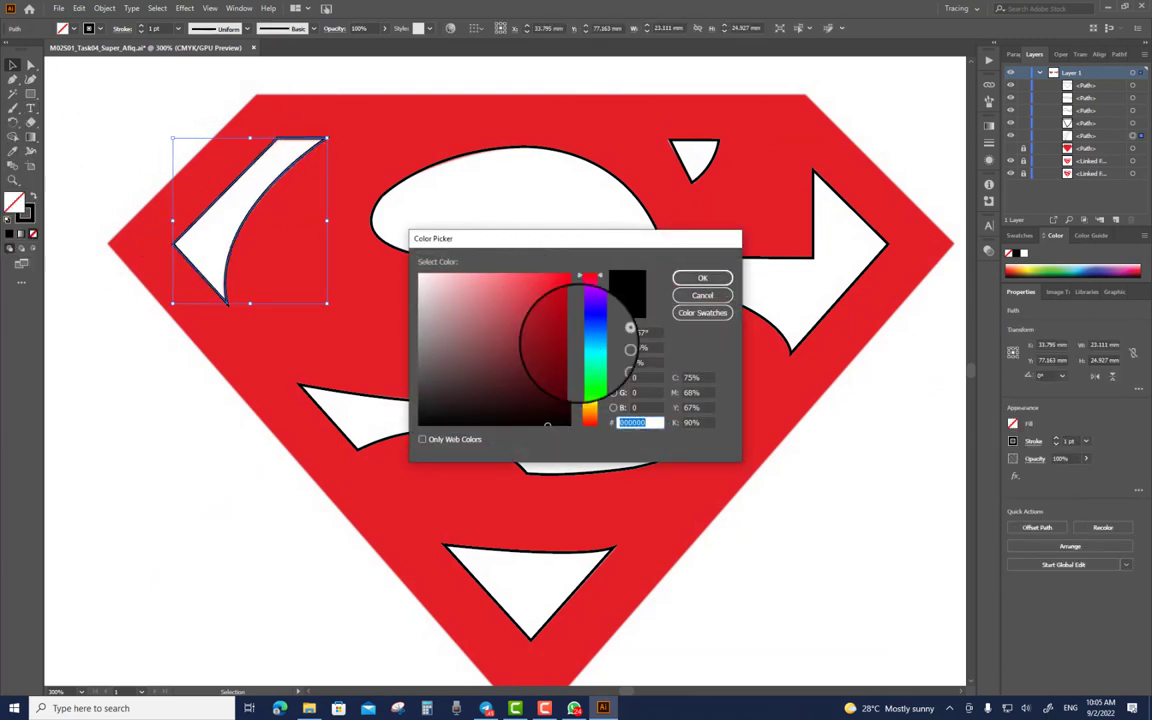
click(590, 404)
click(554, 282)
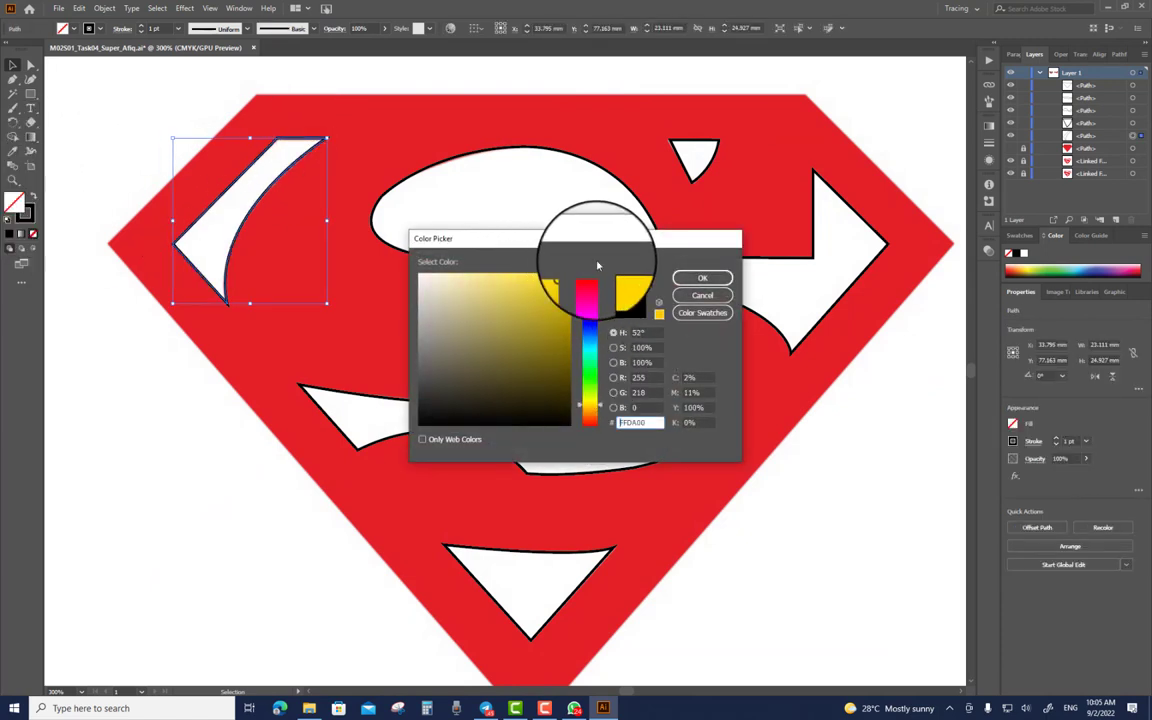
click(702, 277)
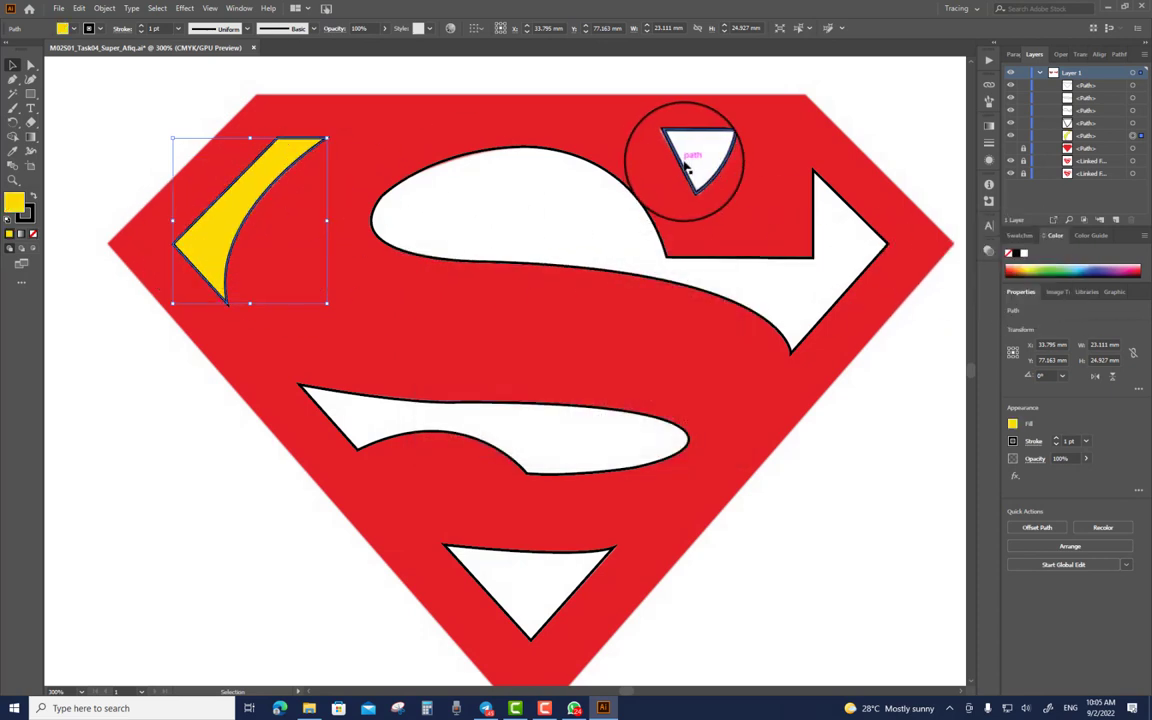
Step: Copy the yellow fill onto the lower curved stripe with the Eyedropper
key(ctrl+shift+a)
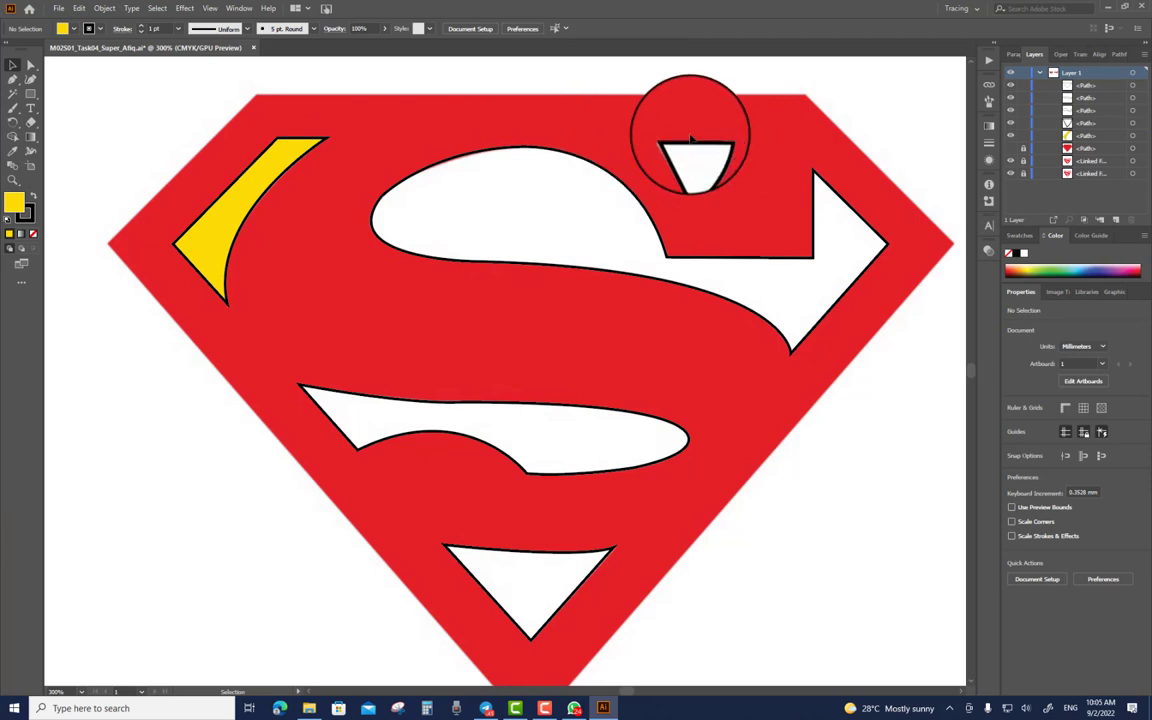
click(604, 470)
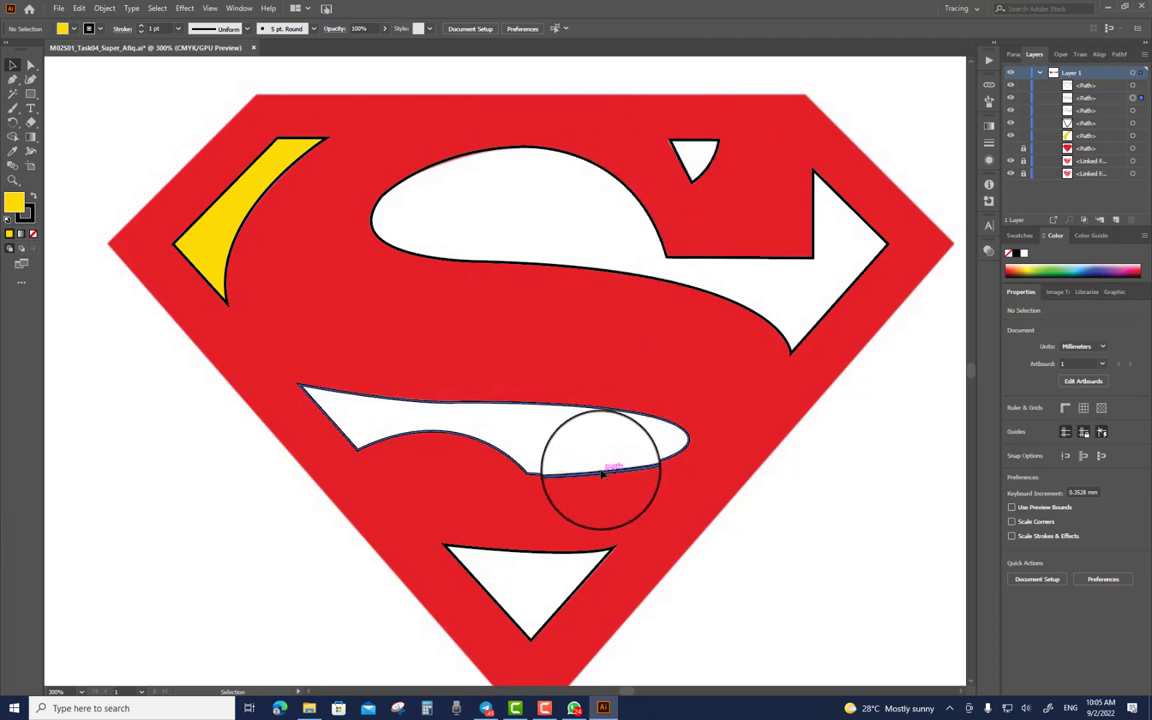
click(30, 150)
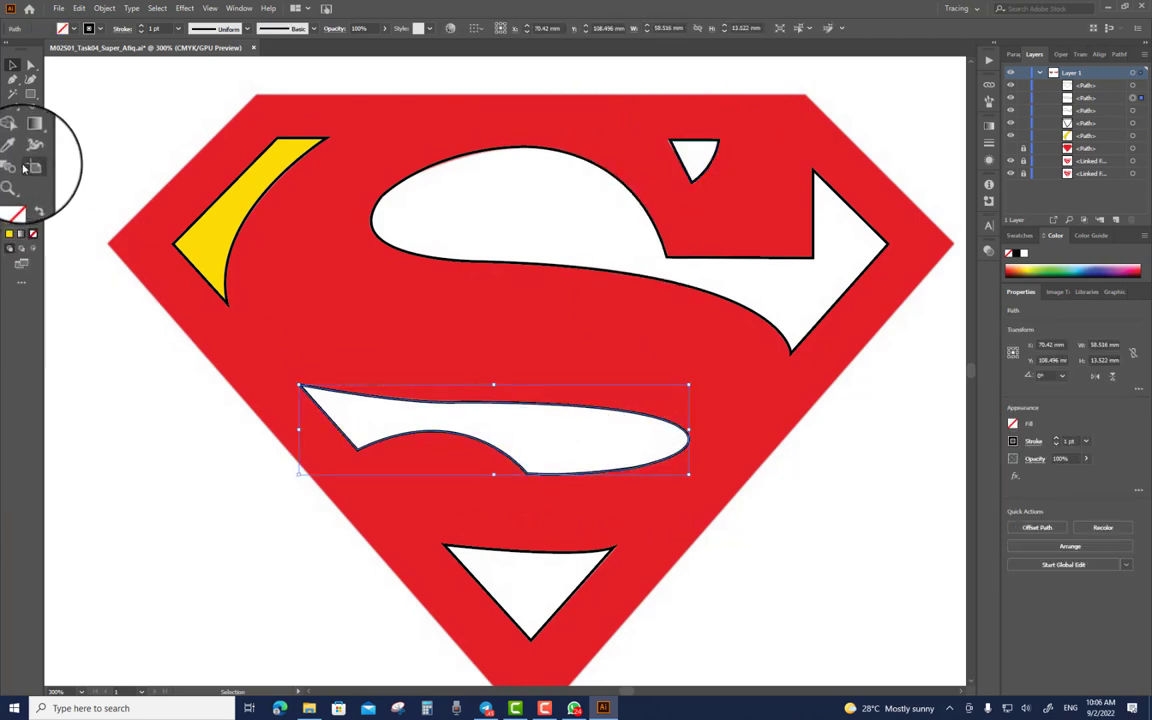
click(200, 228)
click(14, 63)
click(303, 255)
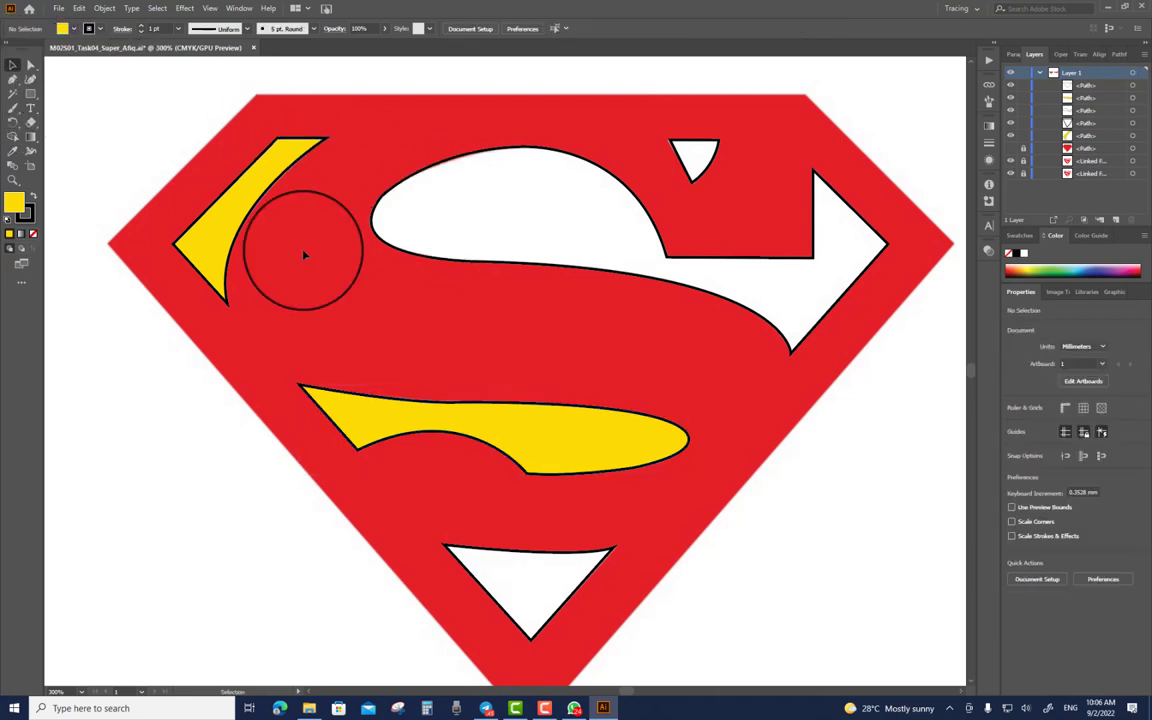
click(13, 97)
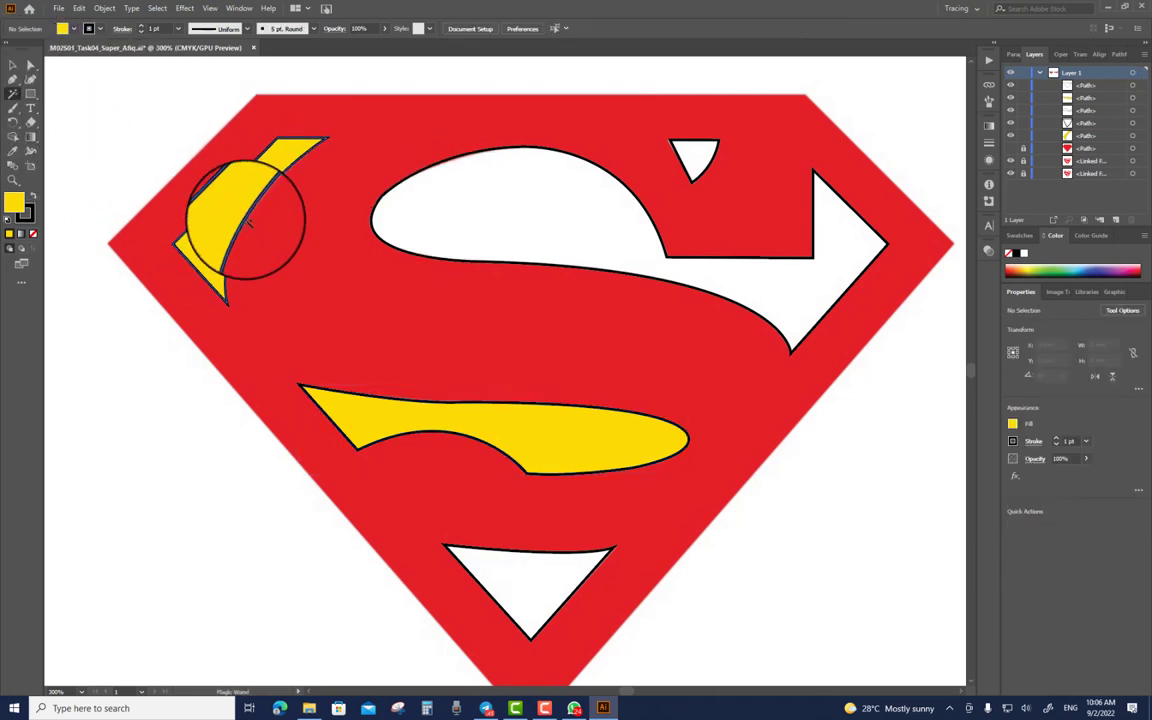
click(226, 226)
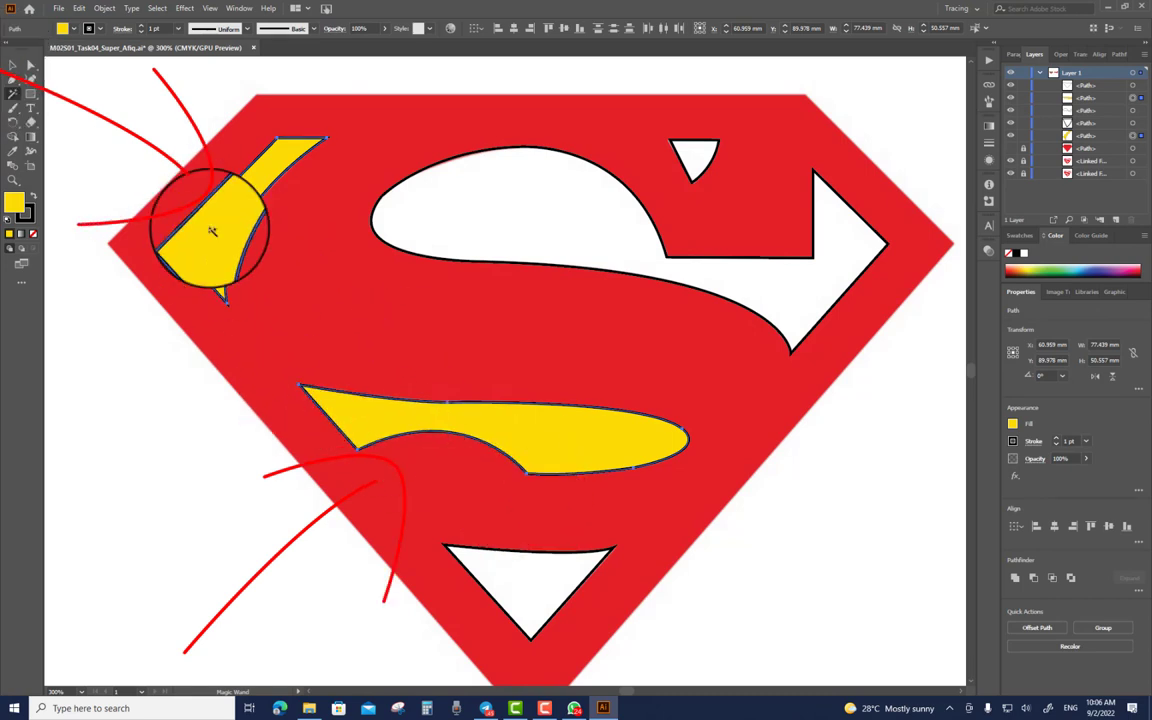
click(521, 212)
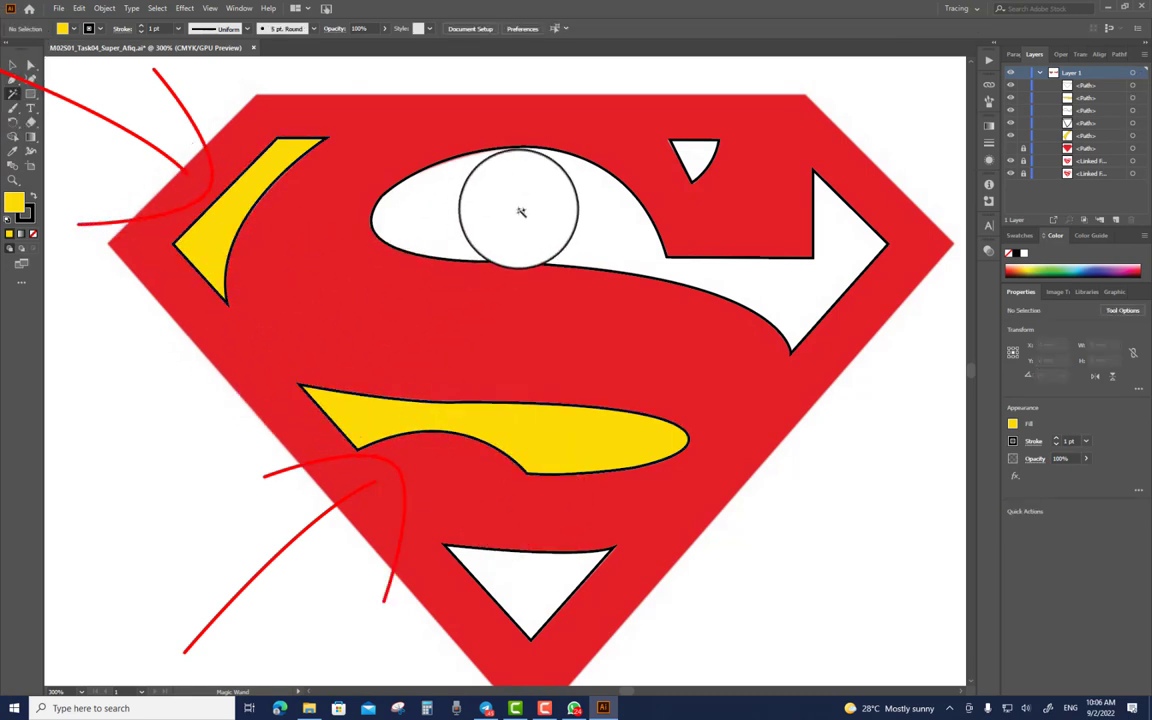
click(593, 160)
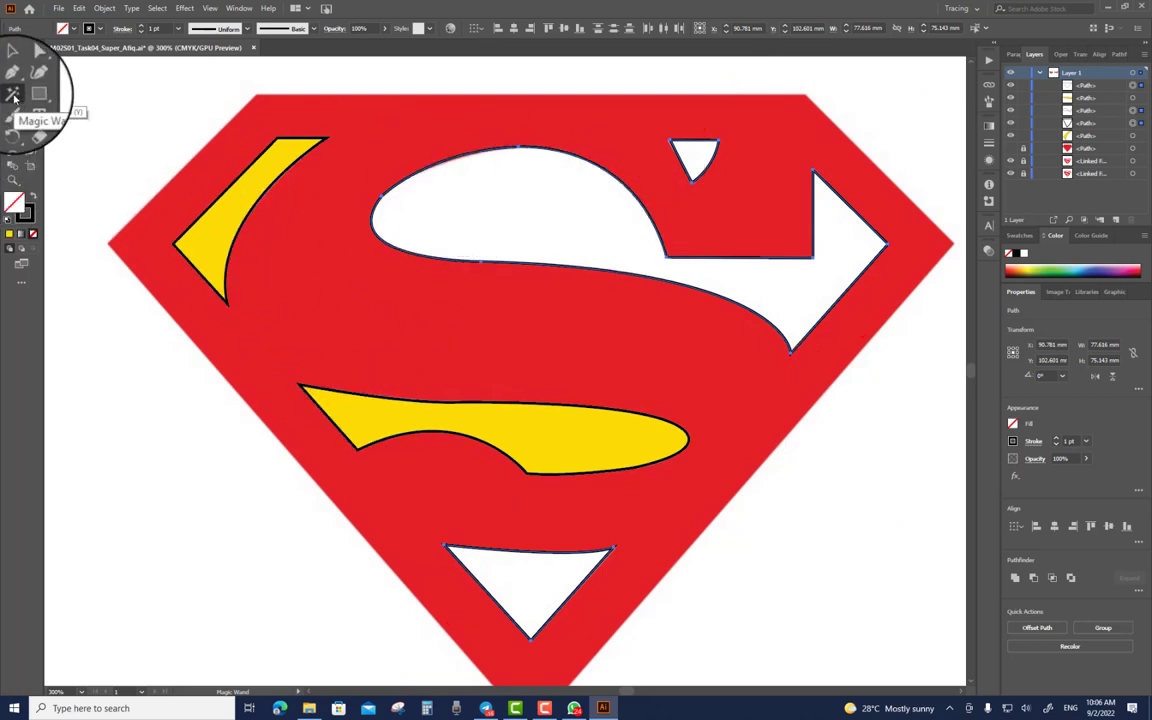
click(10, 63)
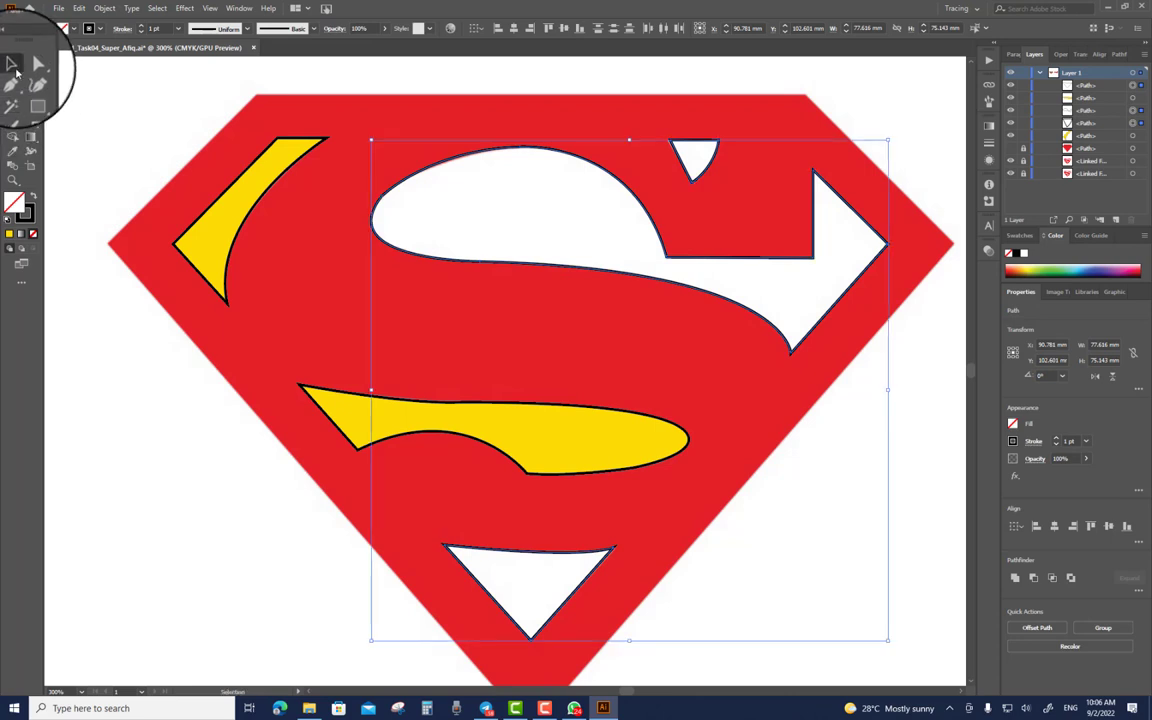
click(118, 95)
click(462, 163)
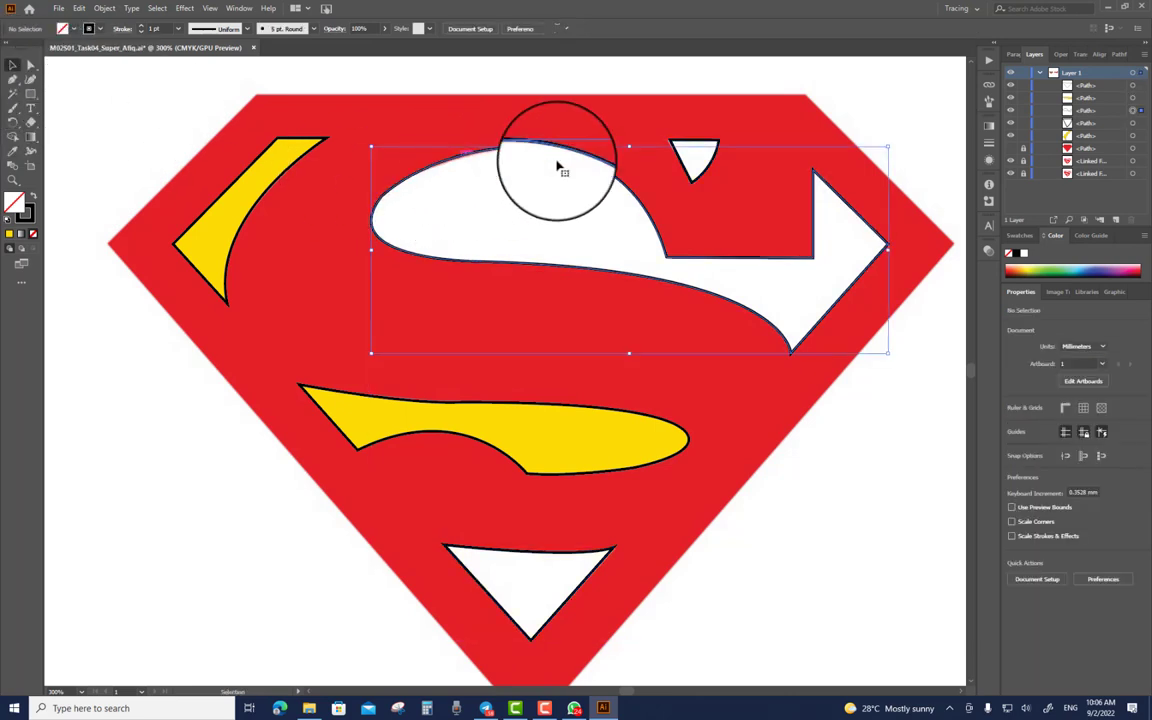
click(281, 174)
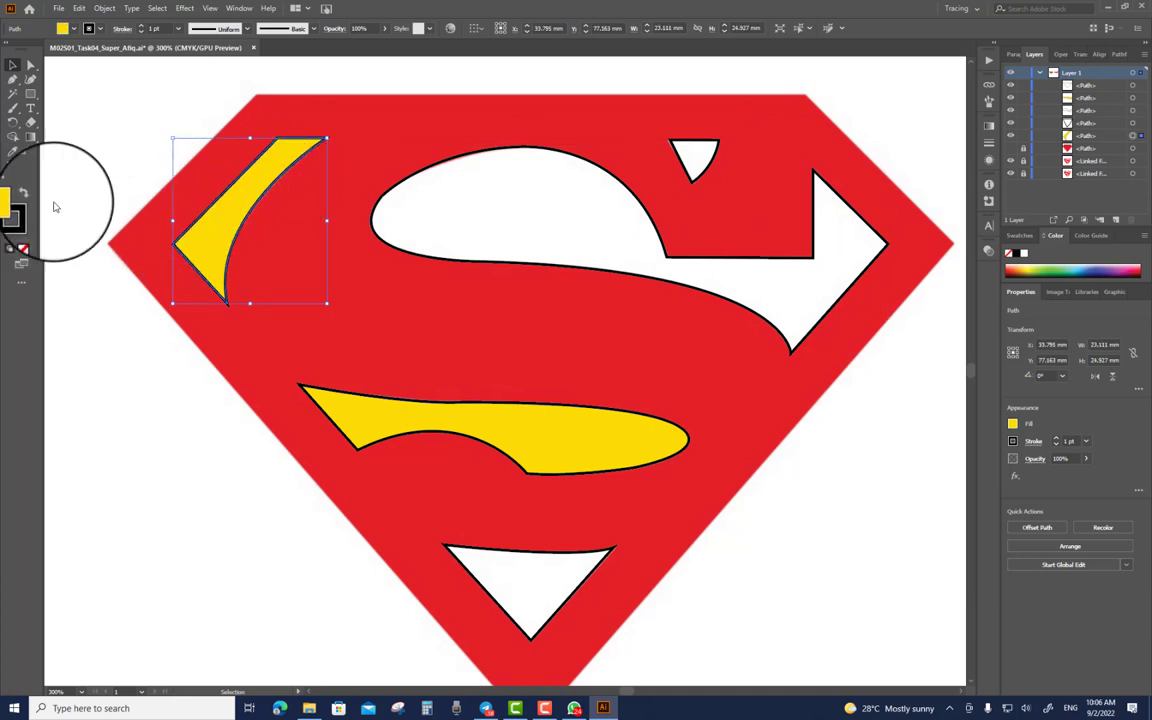
Step: Set the top-left stripe's fill back to white in the Color Picker
double_click(14, 204)
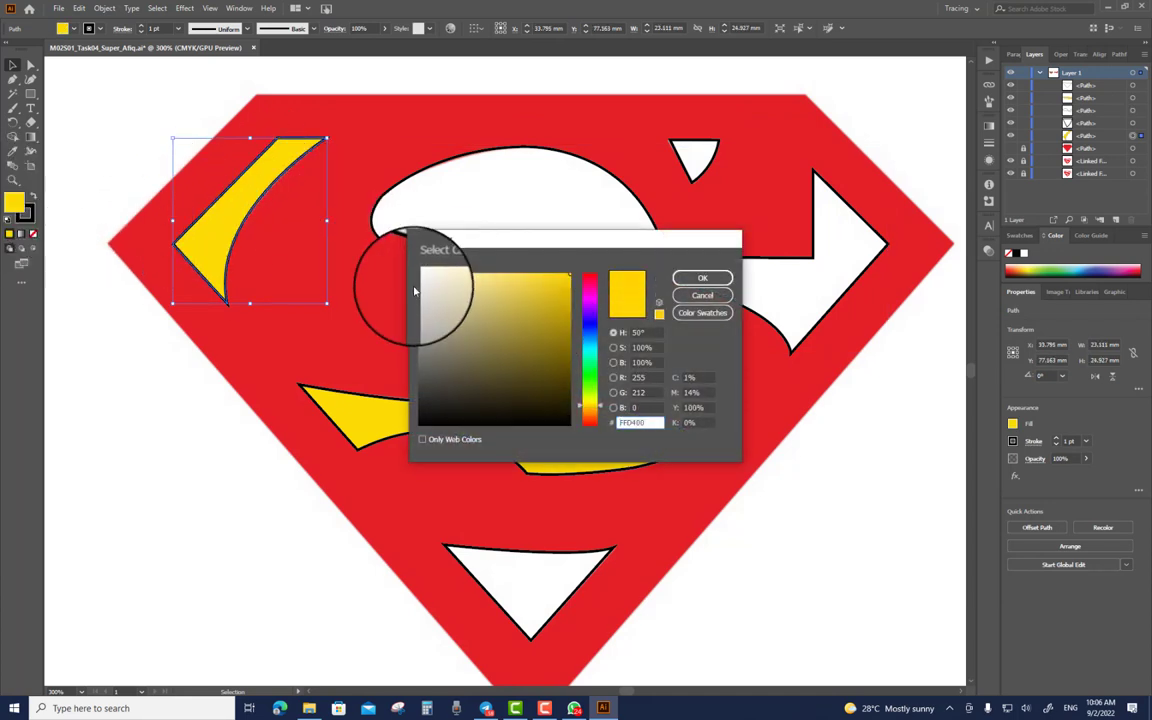
click(700, 295)
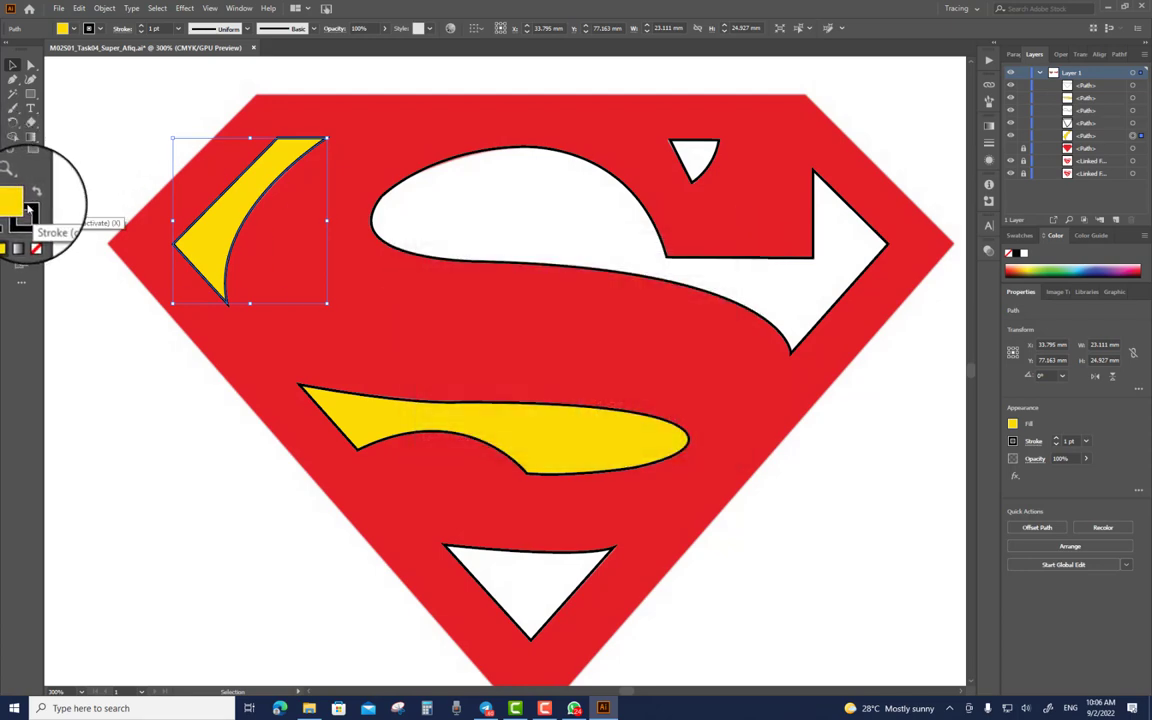
double_click(17, 208)
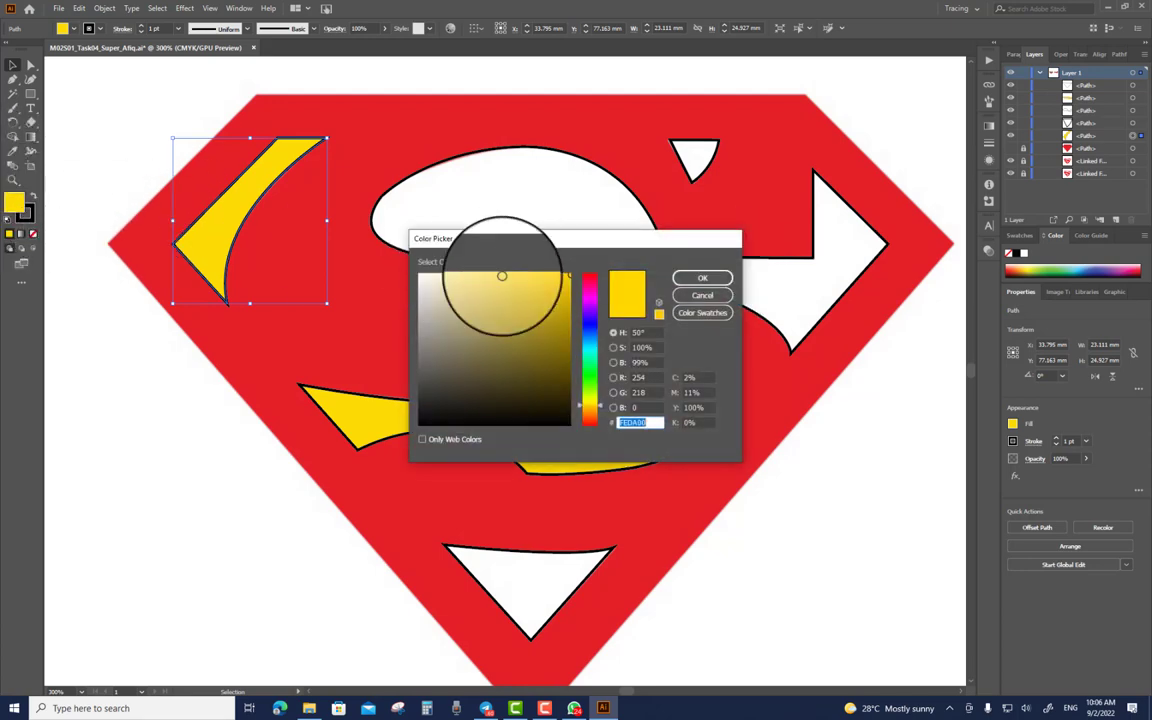
click(427, 283)
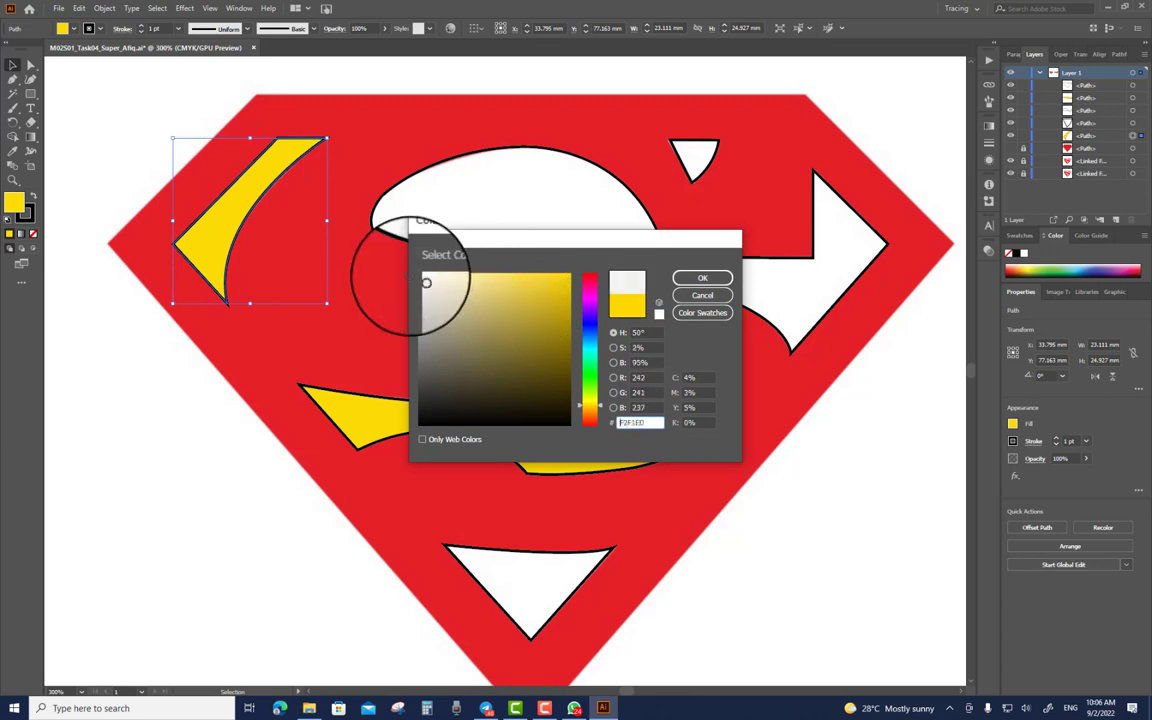
click(702, 278)
Step: Reset the lower yellow stripe to Default Fill and Stroke, white with black outline
click(560, 460)
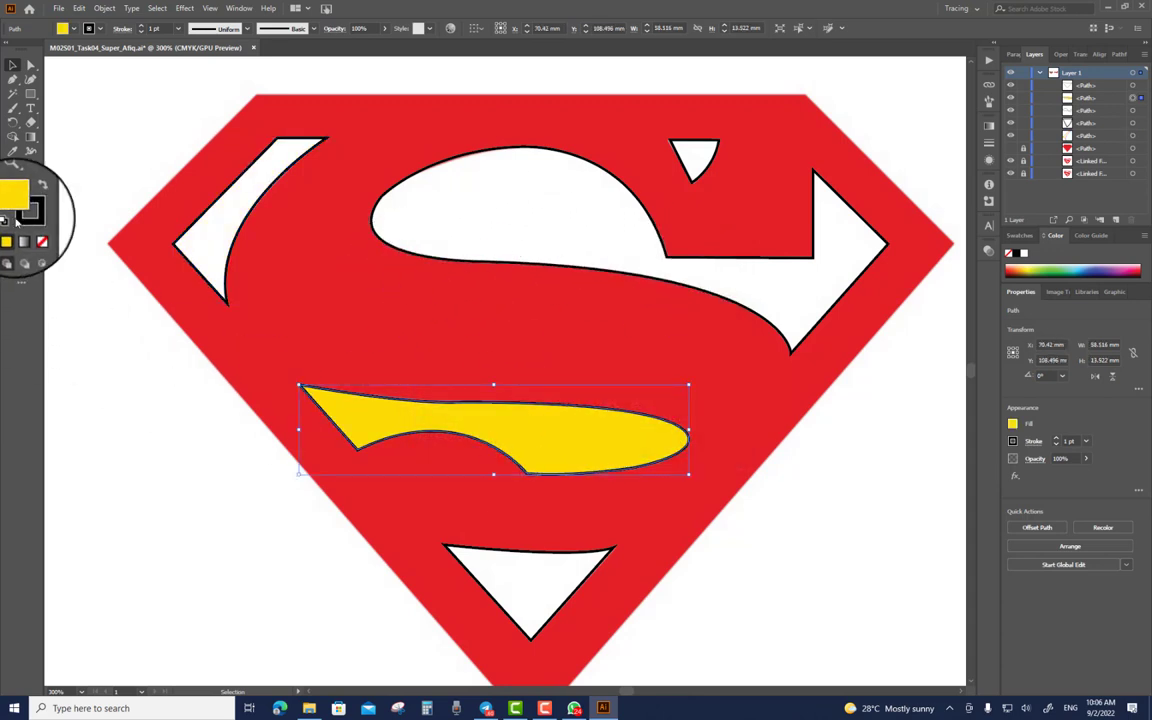
click(232, 258)
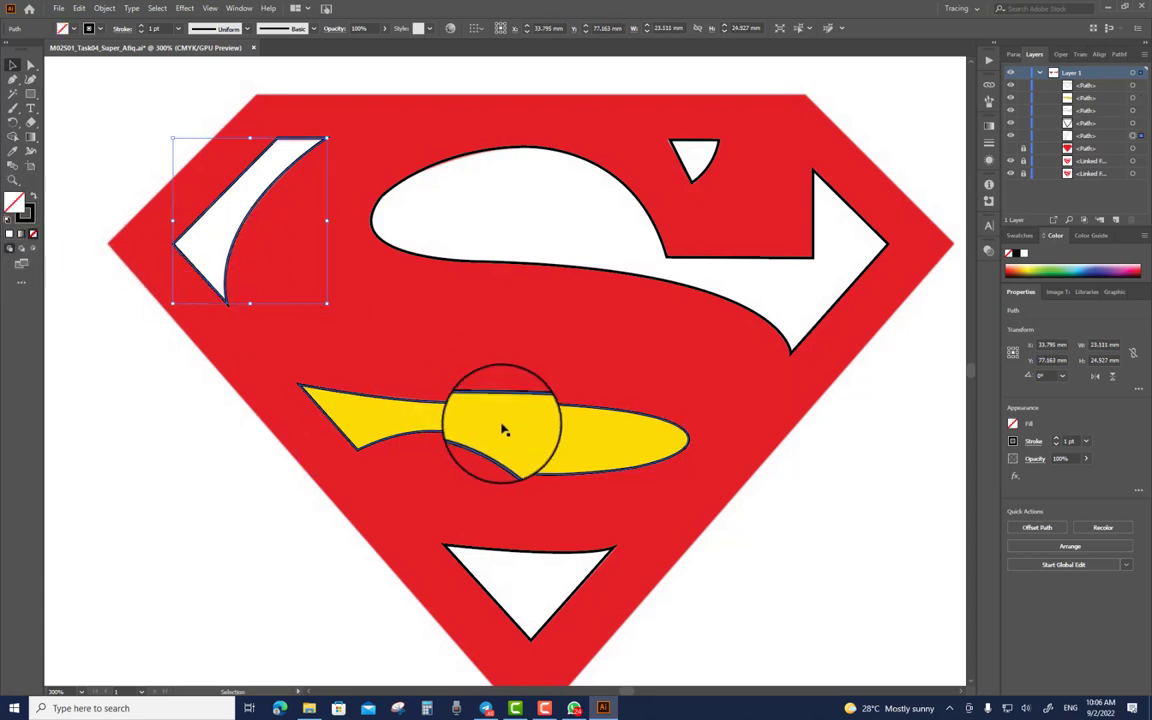
click(504, 432)
click(33, 250)
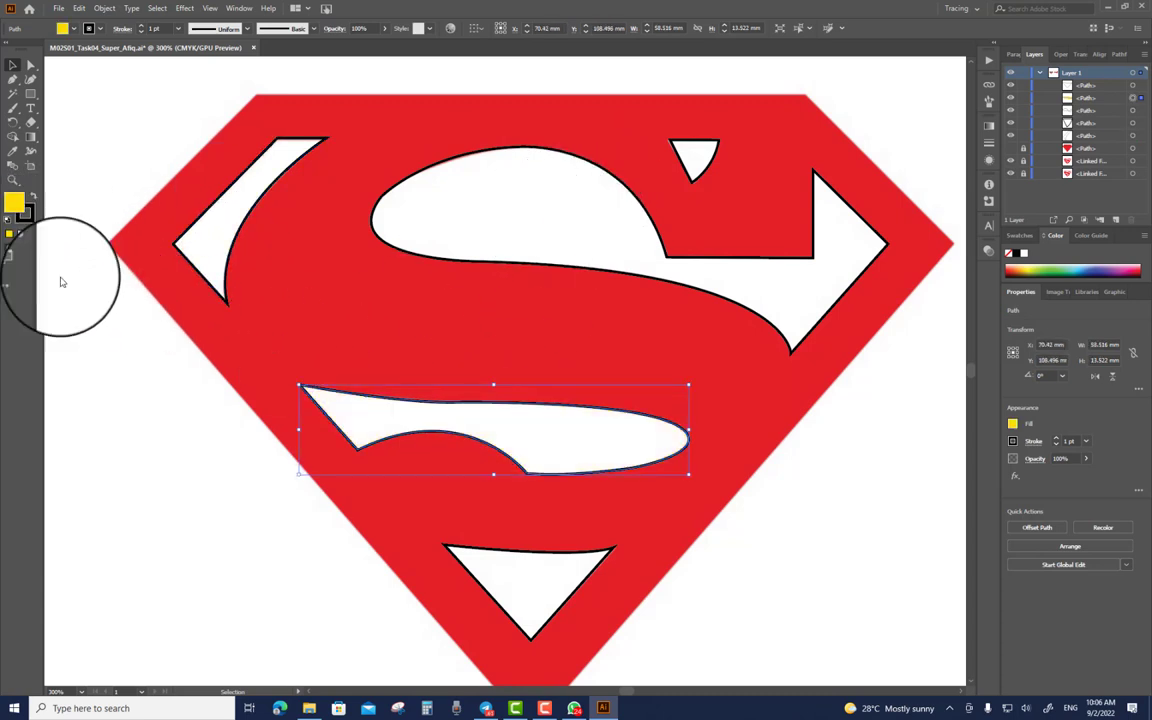
click(309, 386)
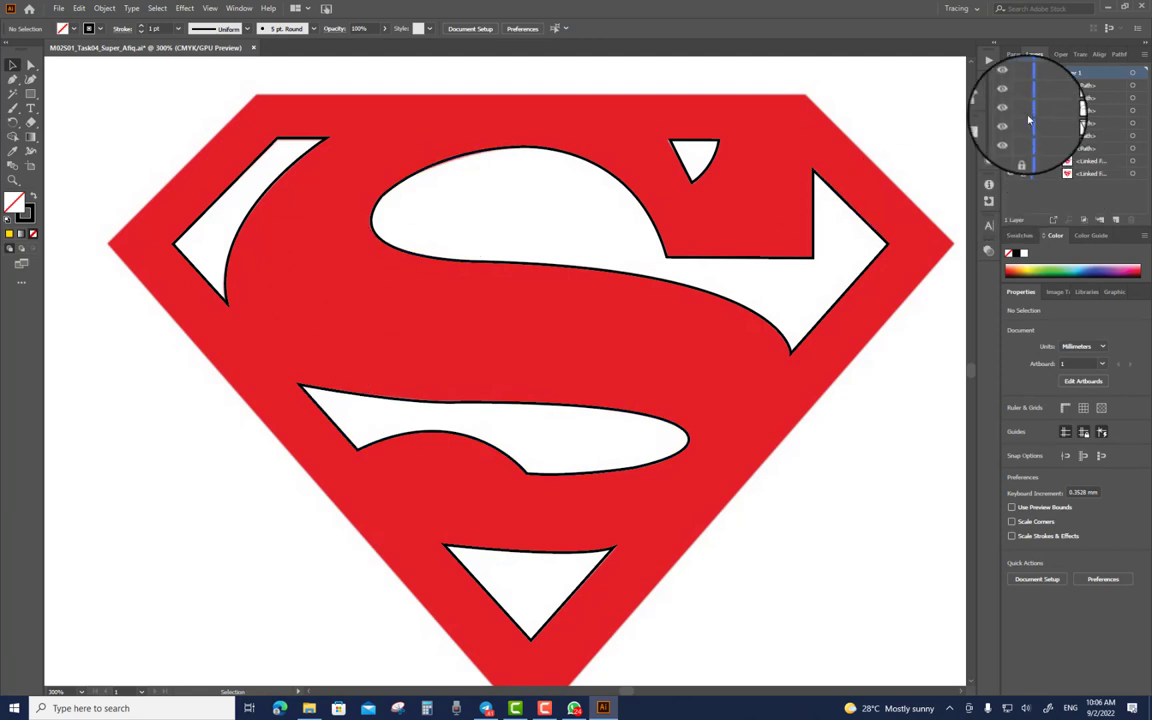
click(1010, 150)
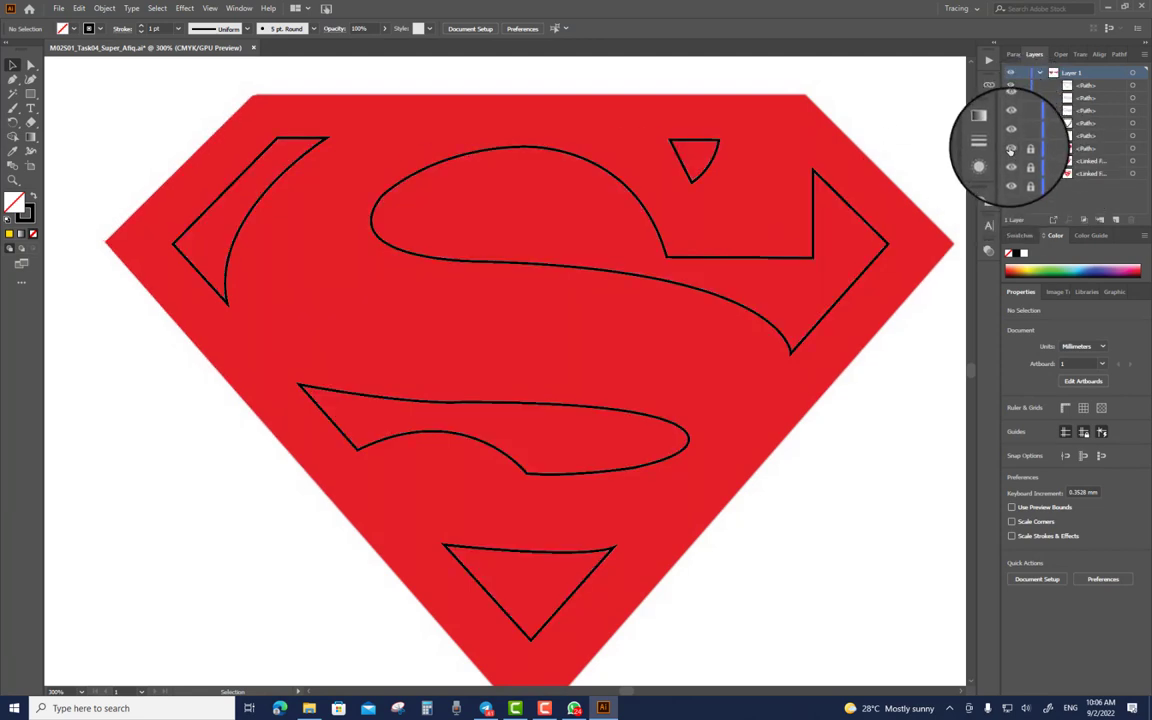
click(1010, 150)
click(1010, 150)
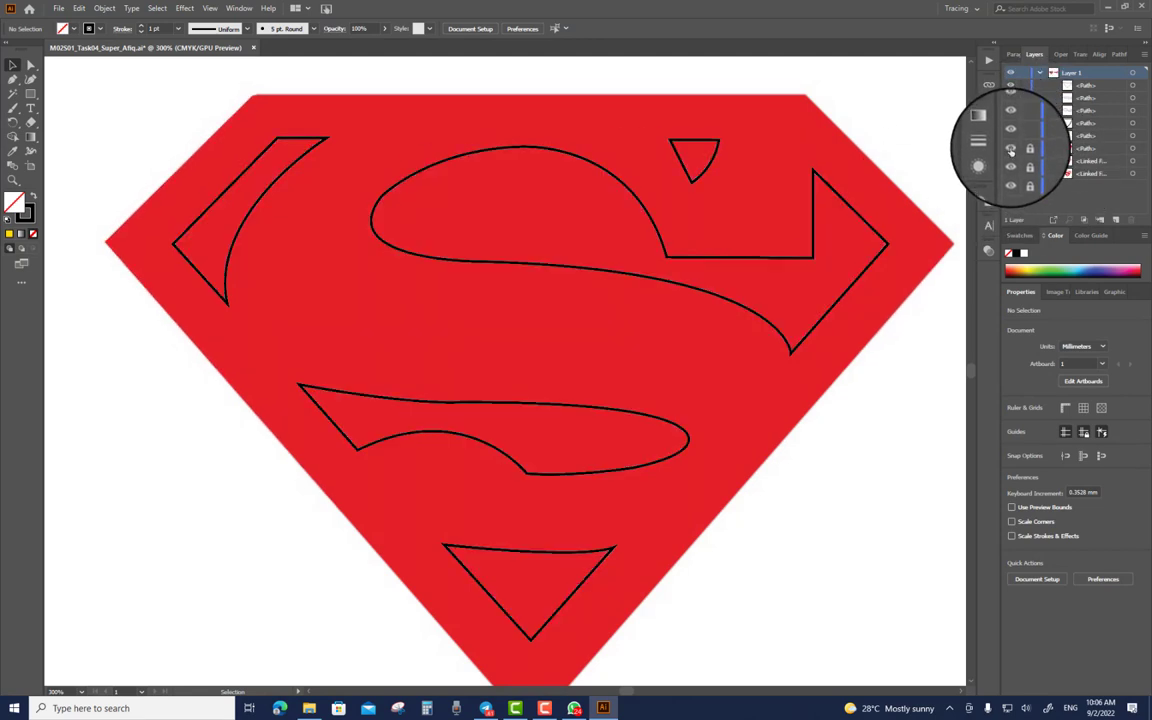
click(1010, 150)
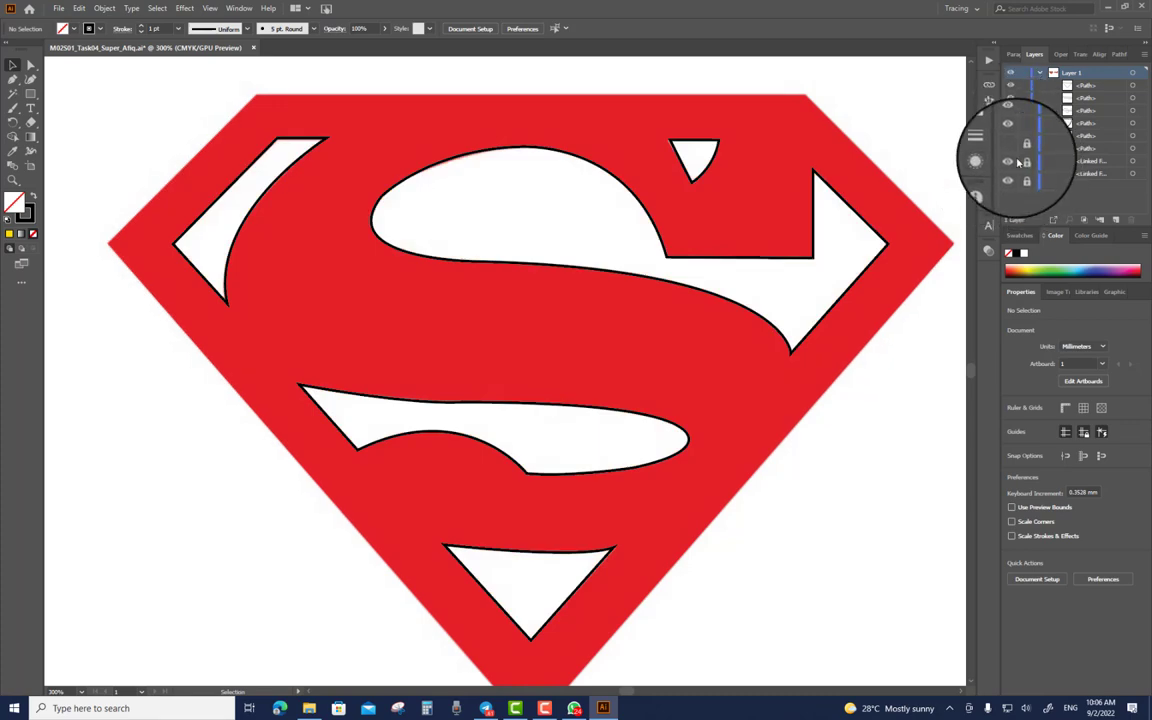
click(1011, 161)
click(1011, 161)
Step: Toggle visibility of the original logo and the traced red fill, leaving the red fill hidden
scroll(771, 244, down, 5)
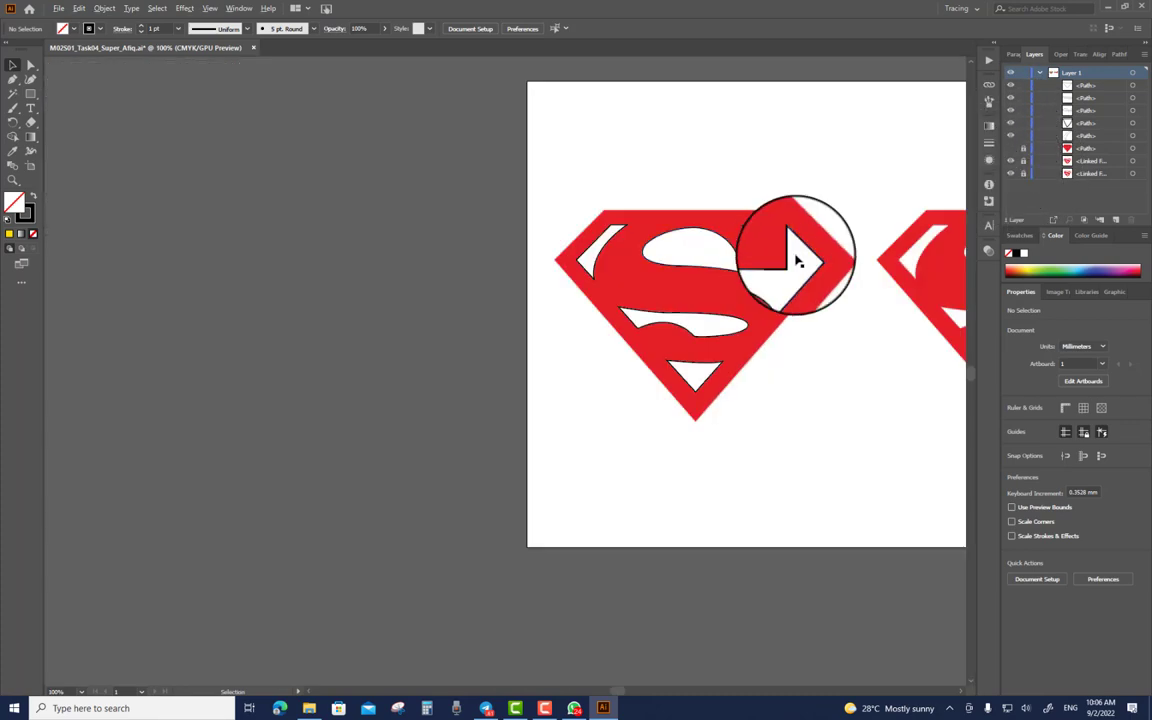
drag(792, 252, 621, 251)
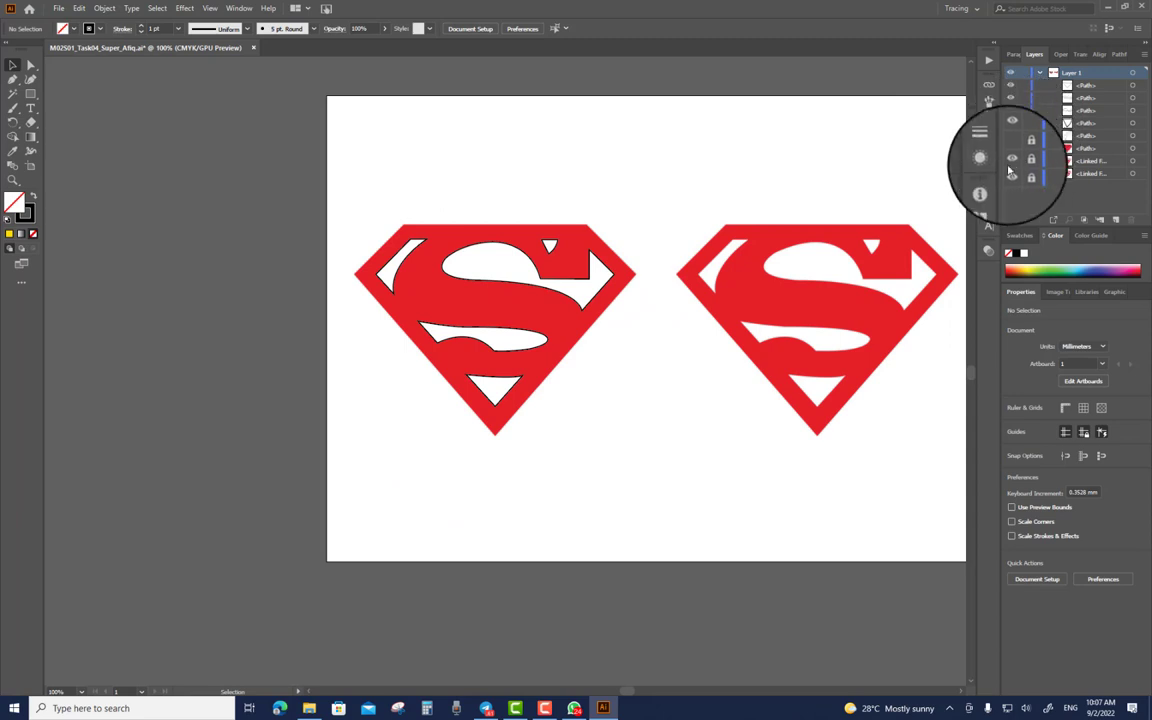
click(1011, 175)
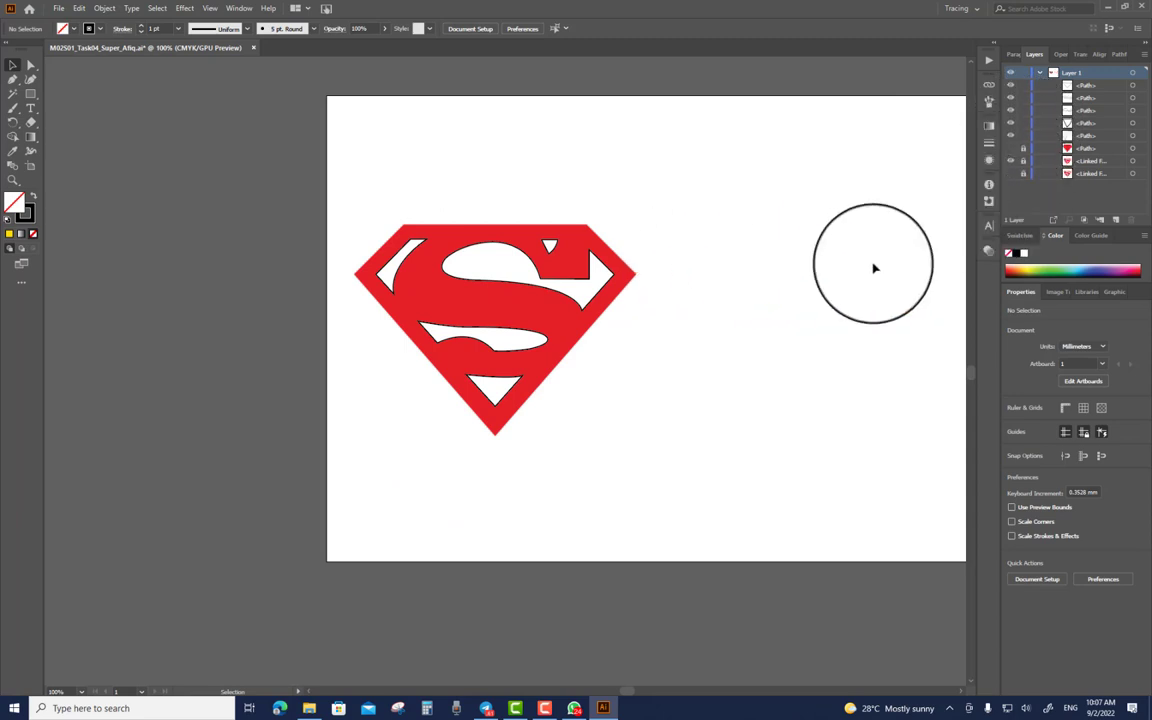
click(1011, 175)
click(1011, 161)
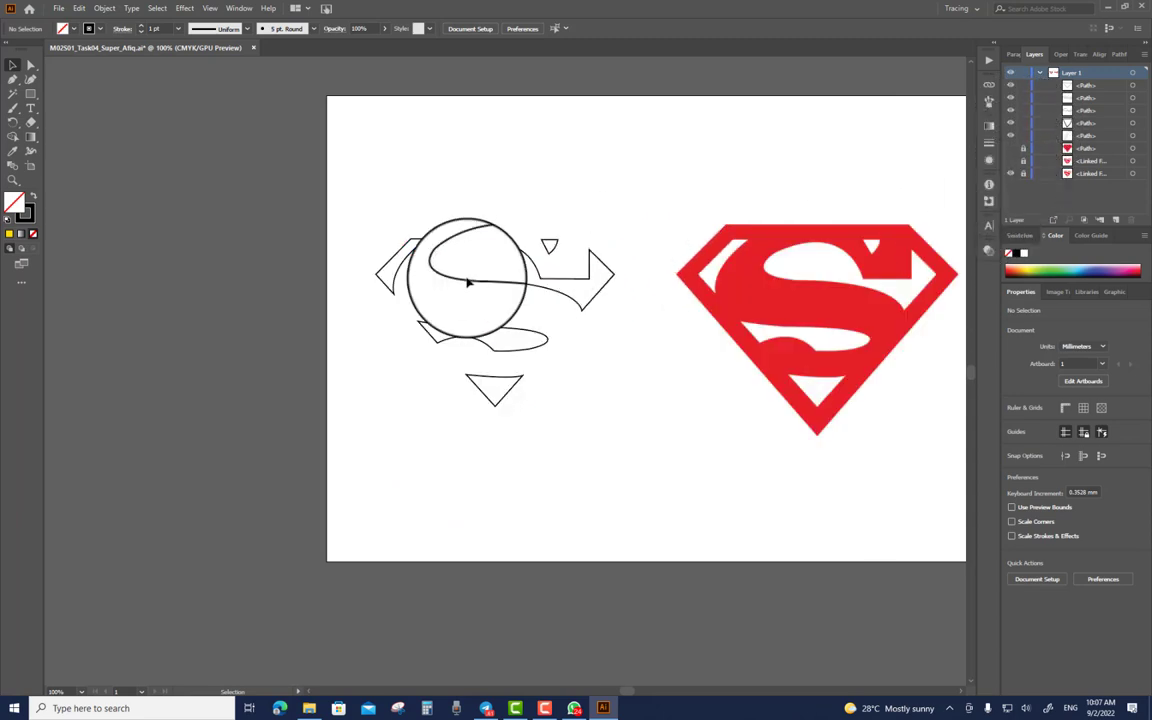
click(1011, 161)
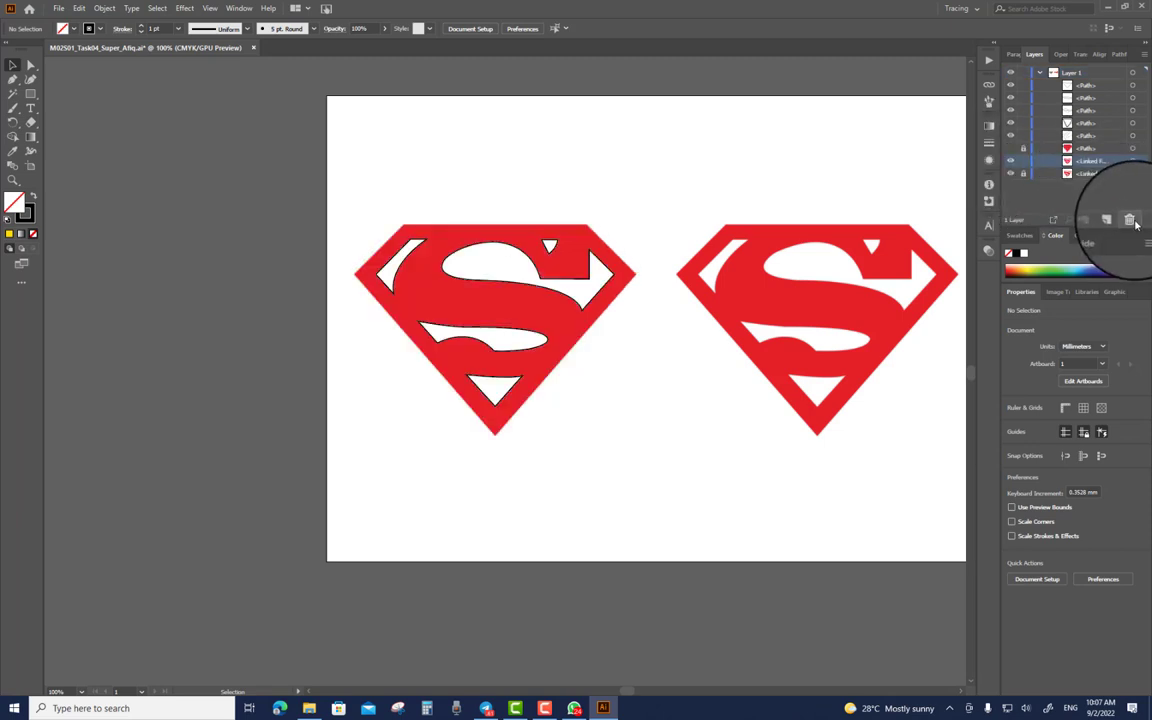
click(1011, 161)
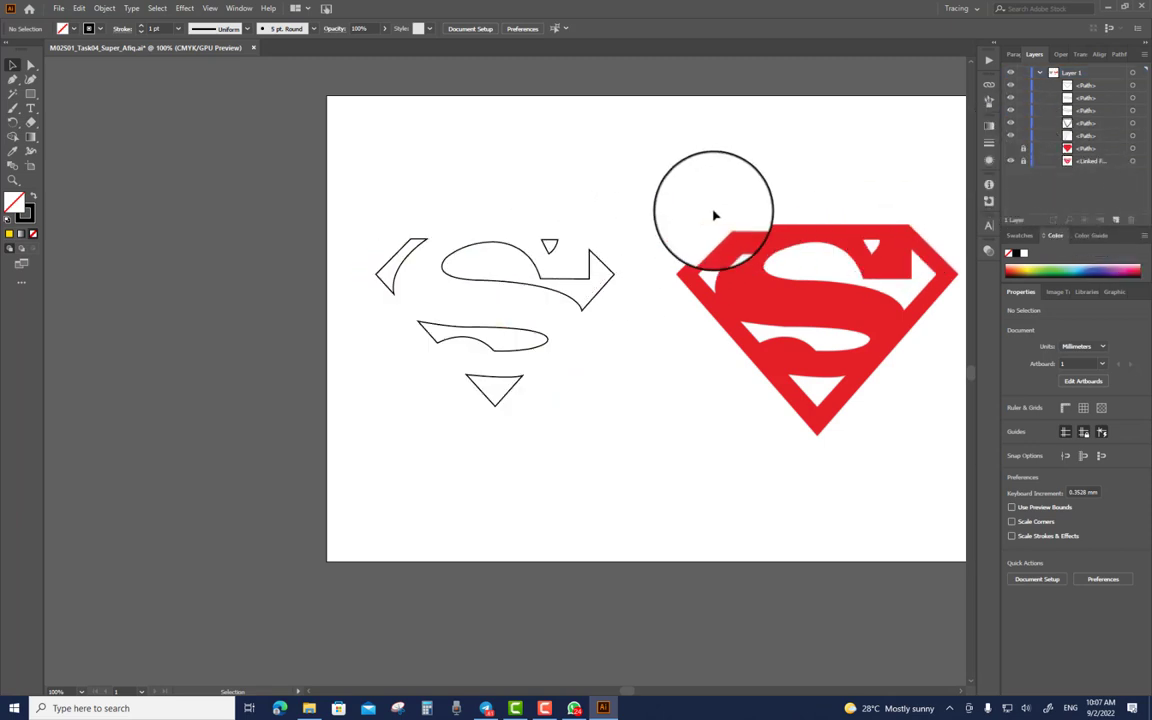
Step: Show the red diamond <Path> layer and hide the traced S outline paths
click(1011, 149)
scroll(509, 337, up, 1)
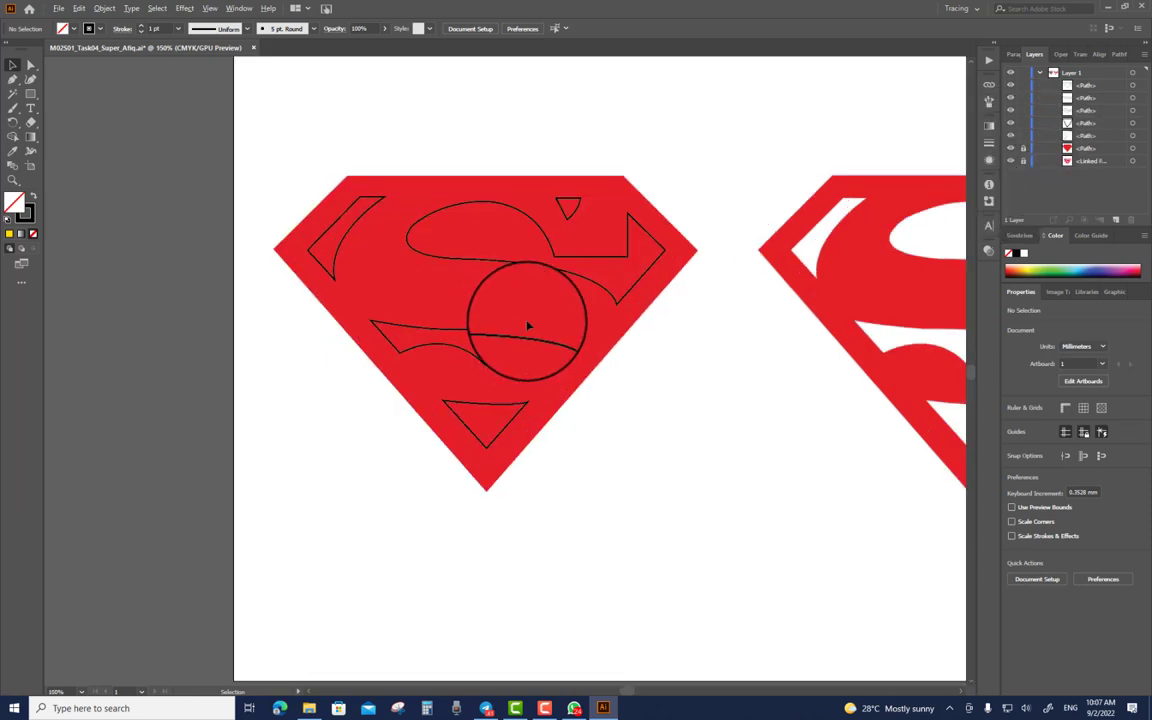
scroll(528, 325, down, 1)
scroll(553, 321, up, 1)
scroll(755, 290, right, 5)
scroll(755, 290, up, 1)
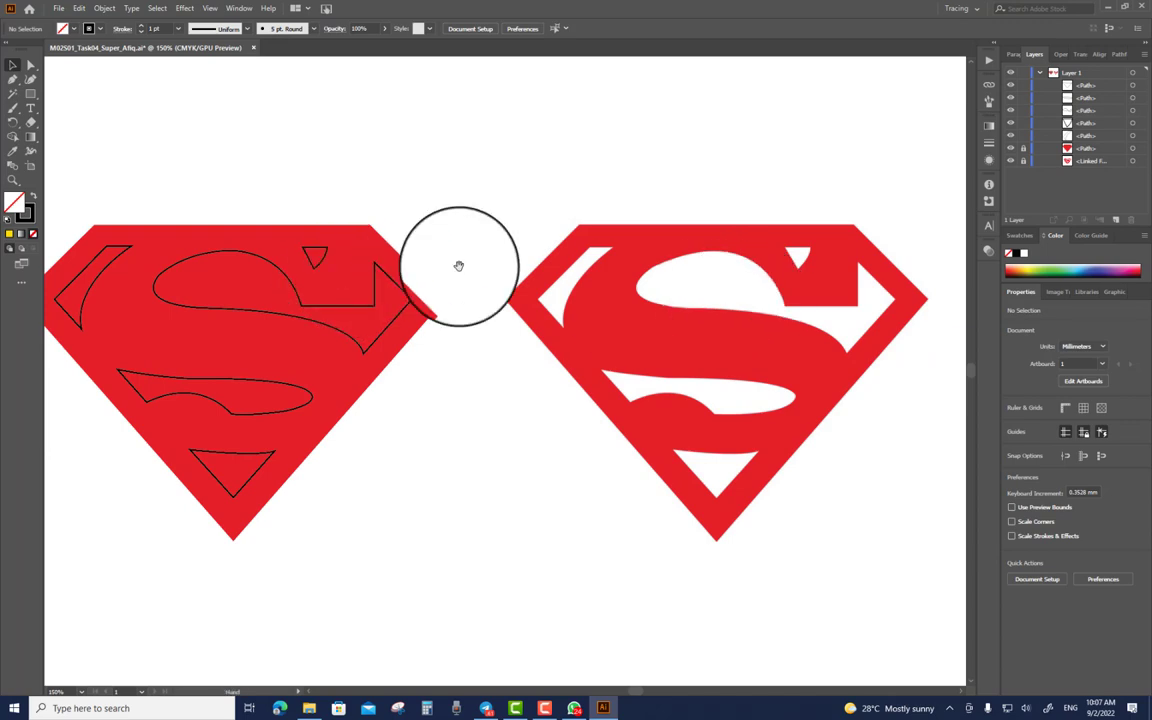
scroll(470, 262, left, 5)
scroll(470, 262, down, 1)
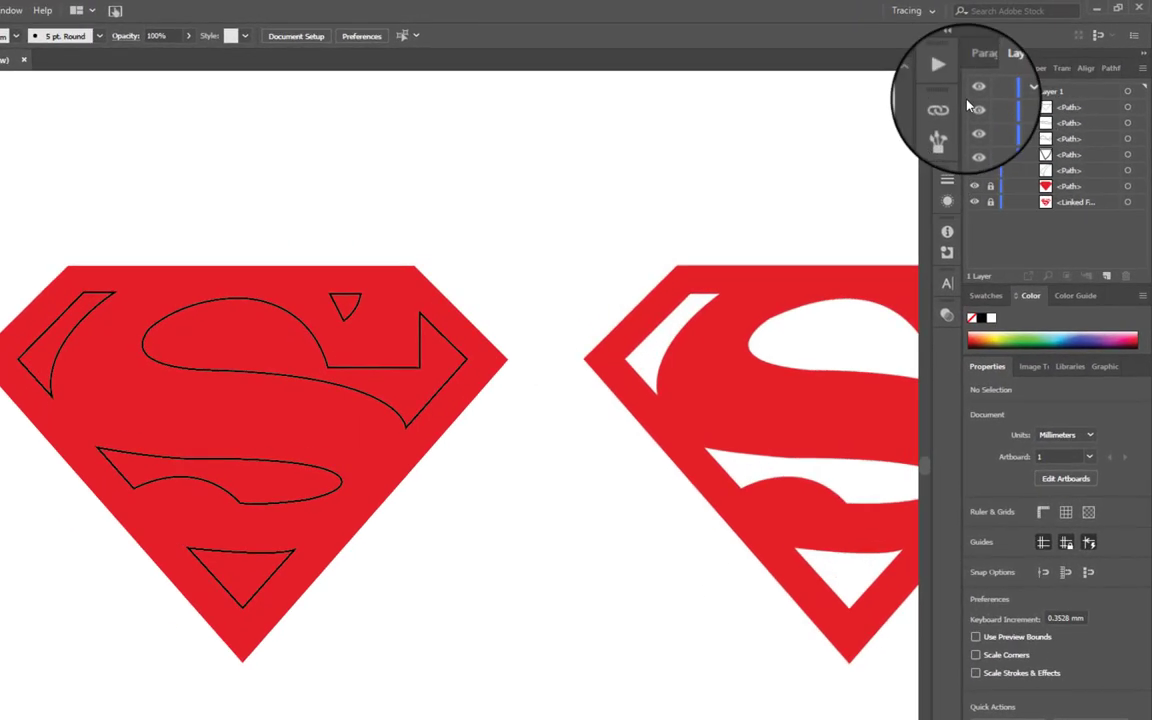
drag(971, 107, 977, 180)
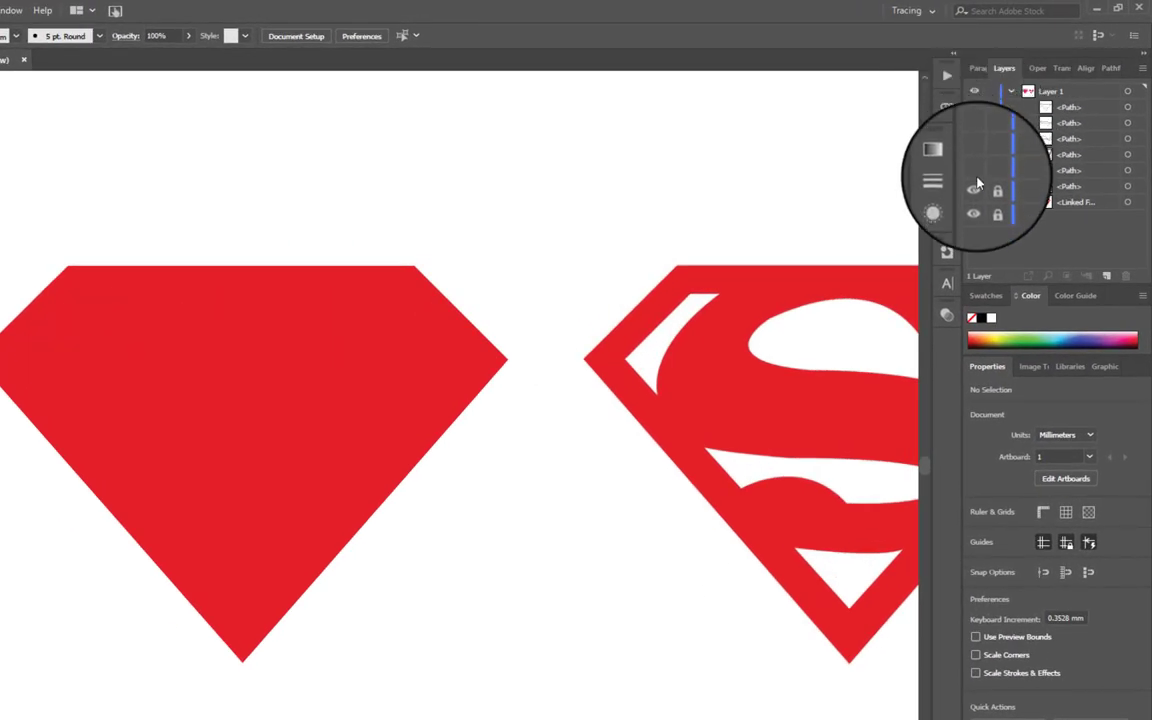
Step: Toggle the red diamond's visibility, then show the traced S outline layers again
click(975, 188)
click(975, 188)
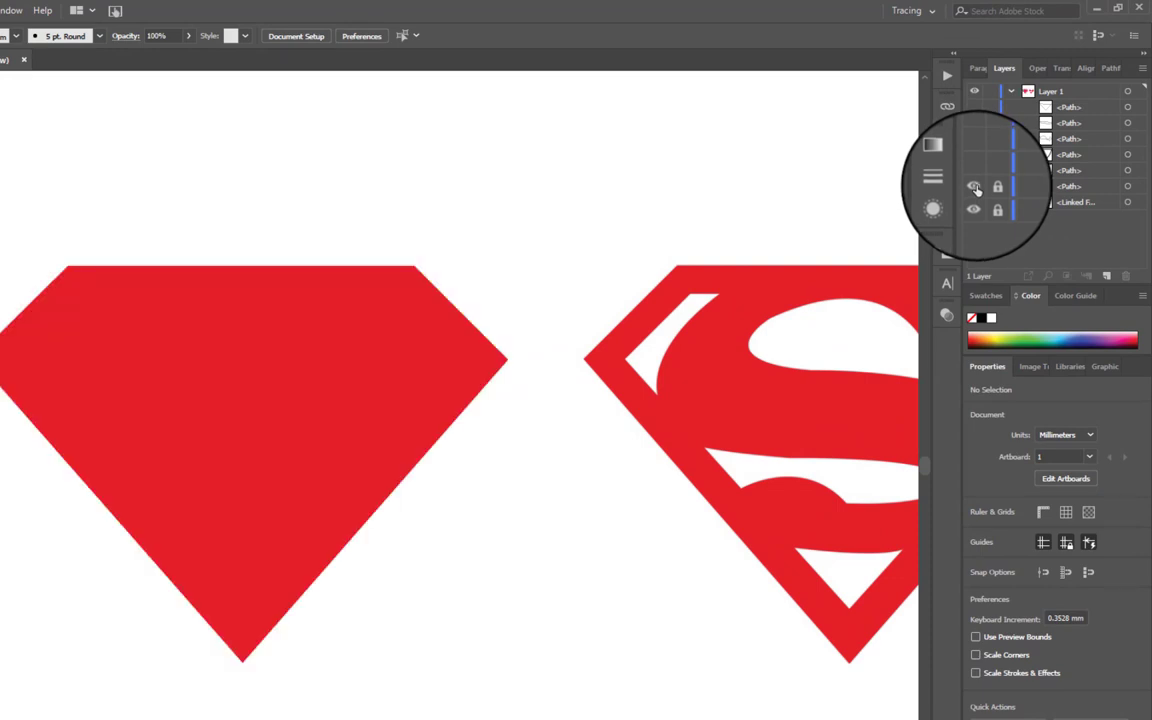
drag(975, 172, 976, 109)
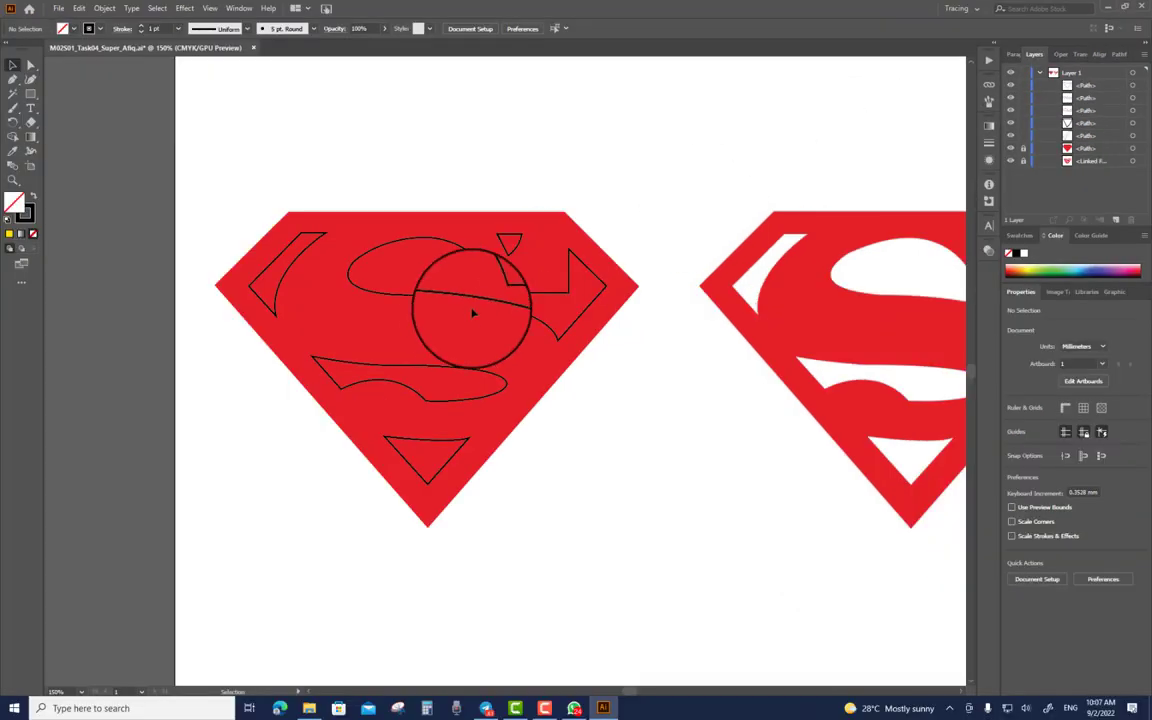
Step: Select all traced S paths with the Magic Wand and fill them white
click(12, 93)
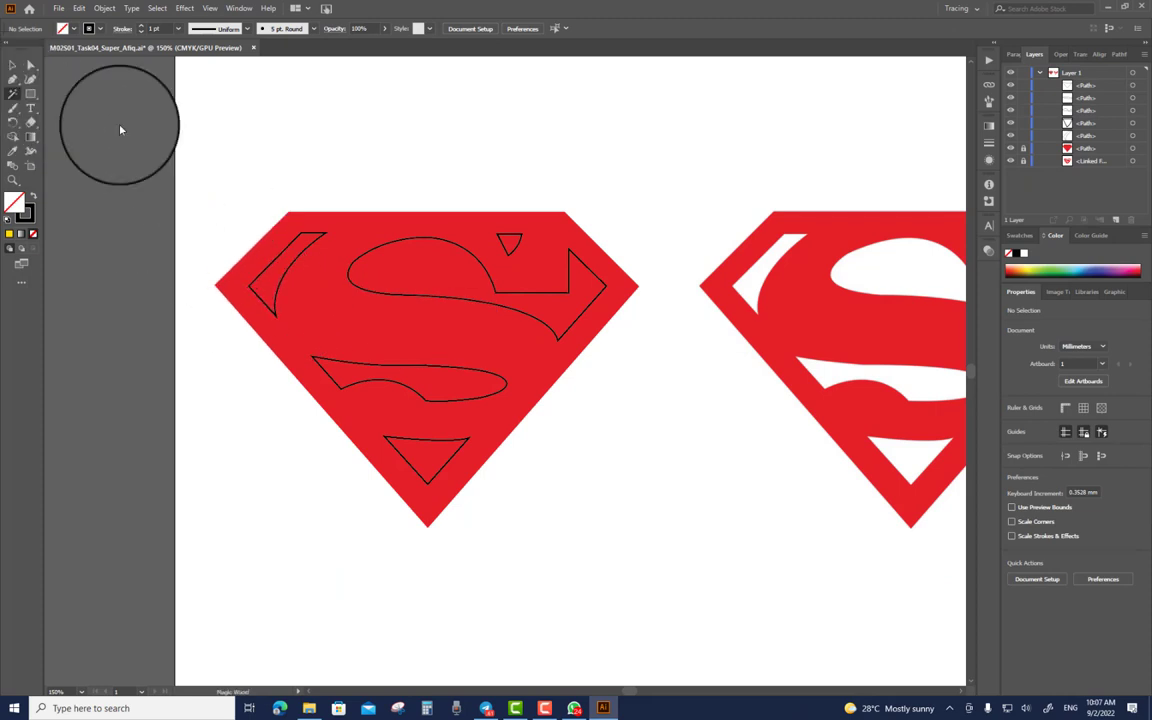
click(300, 256)
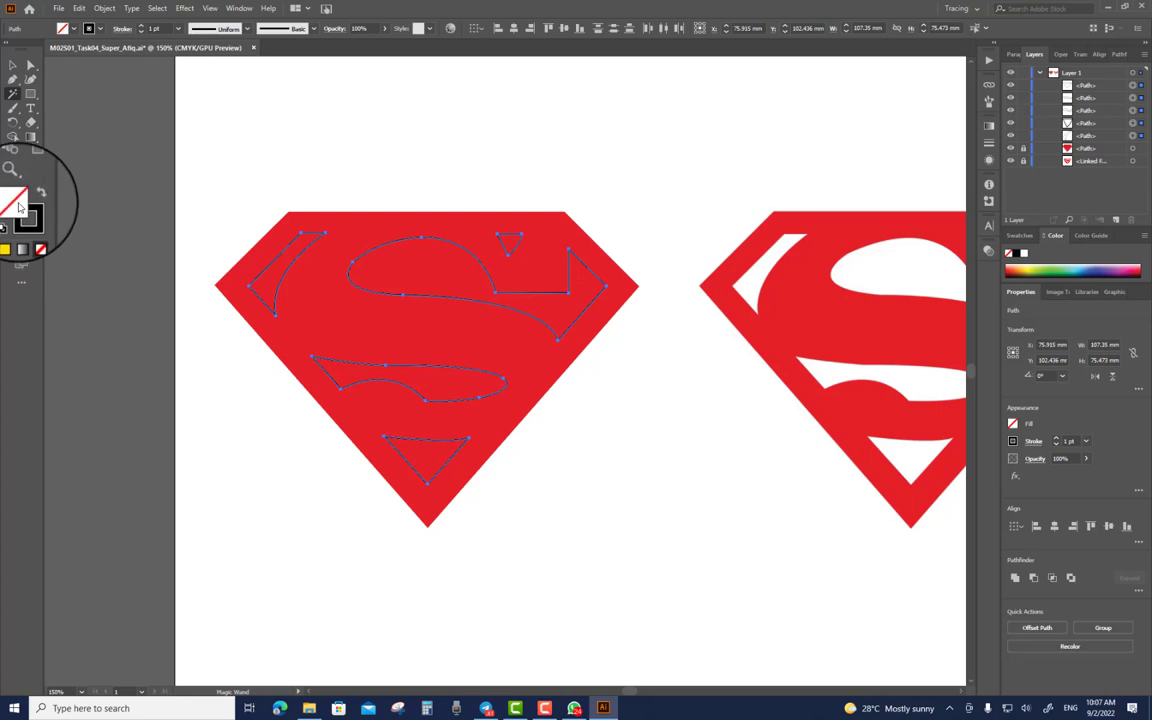
double_click(18, 205)
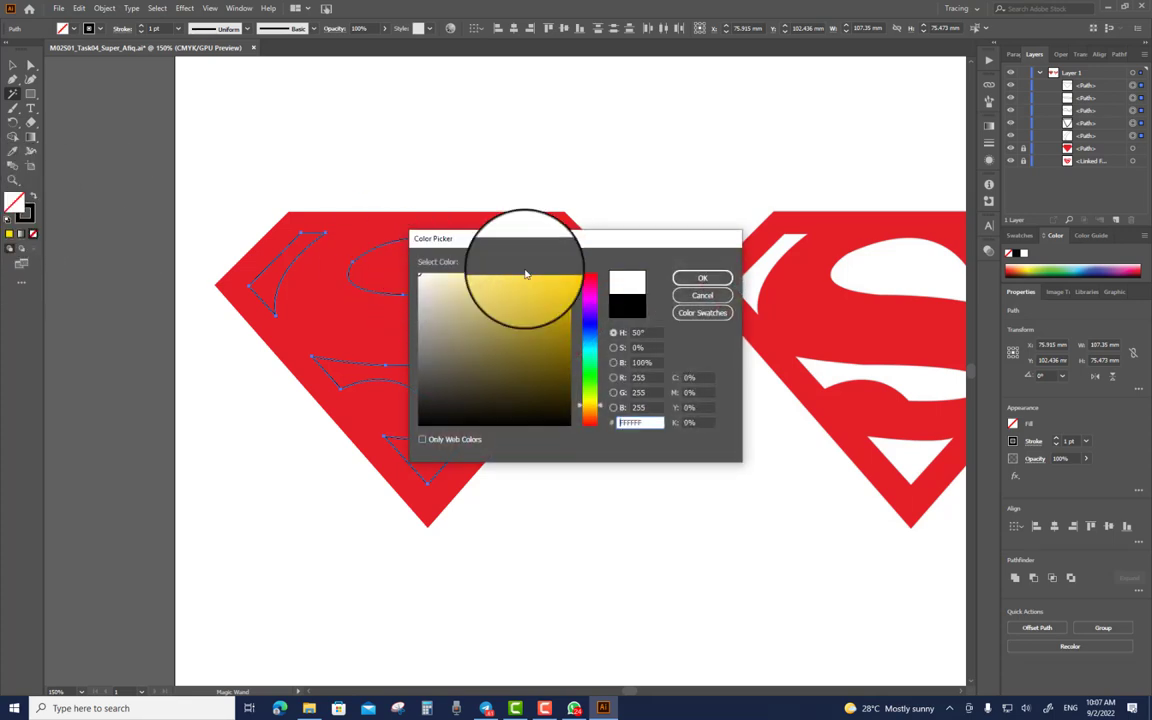
click(702, 278)
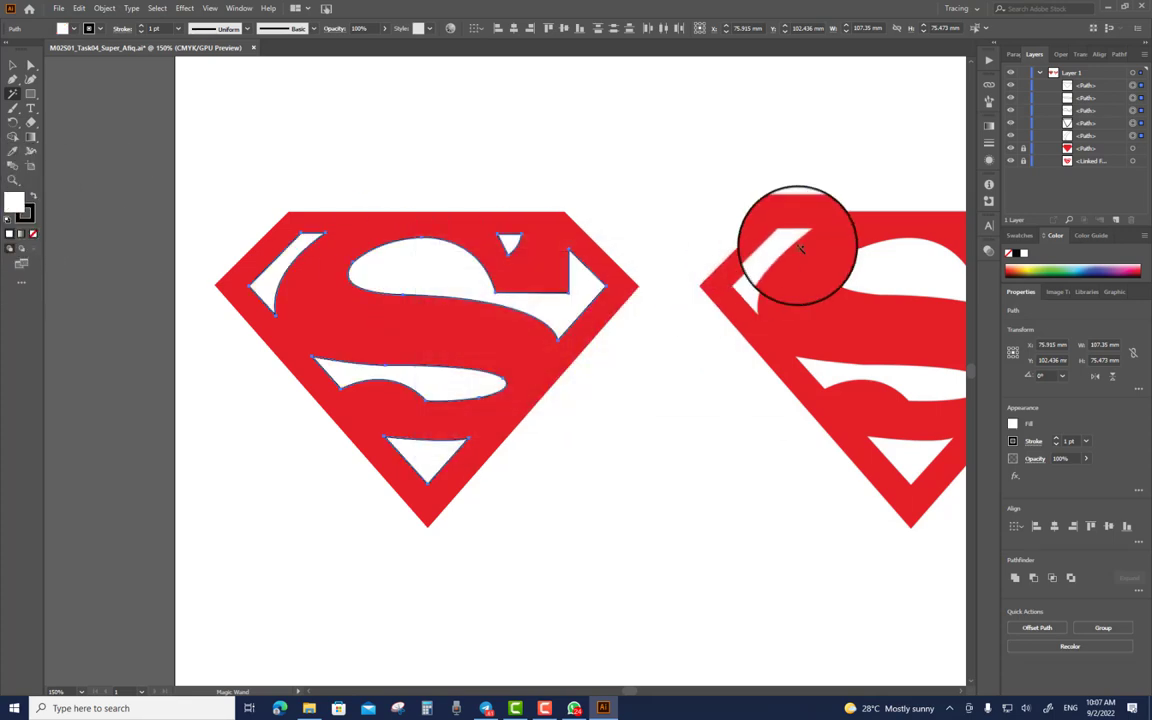
click(22, 68)
click(666, 213)
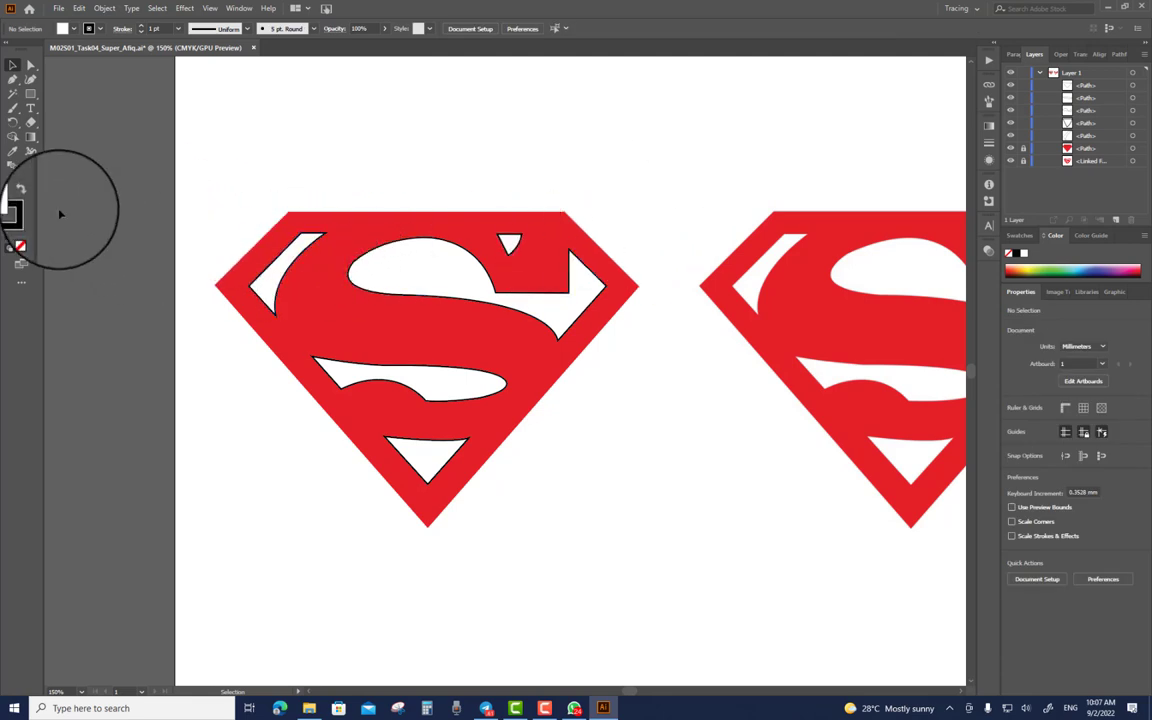
Step: Reselect the white S paths and set their stroke to None
click(12, 95)
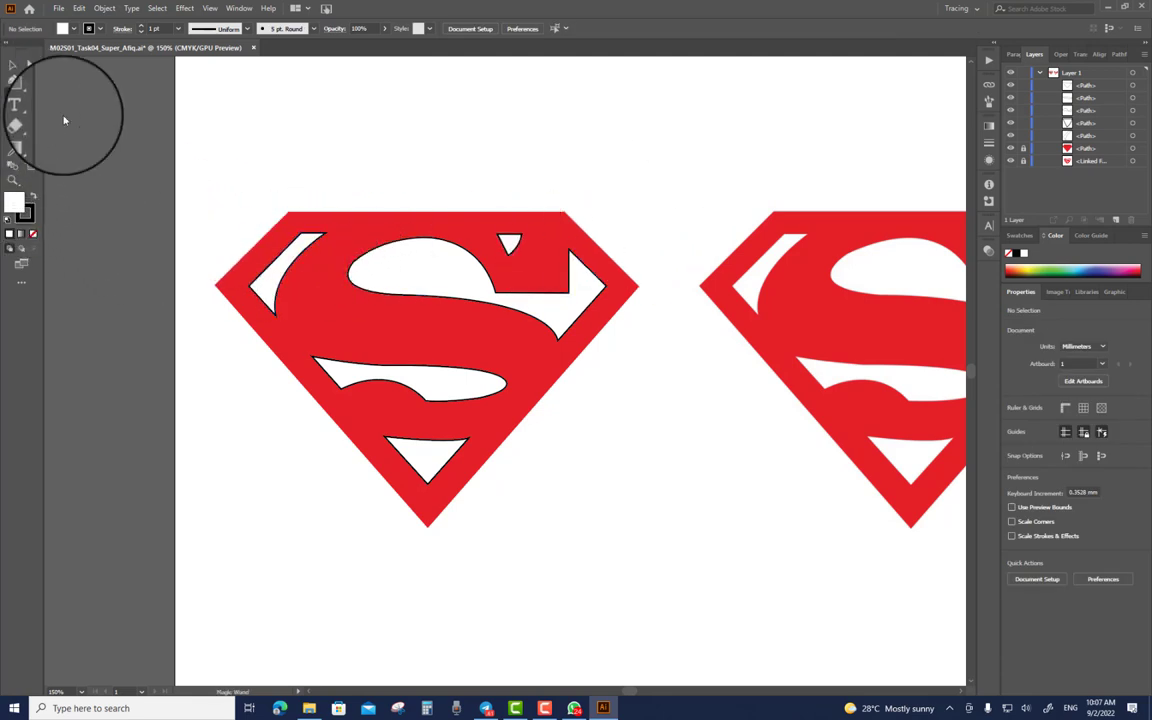
click(305, 236)
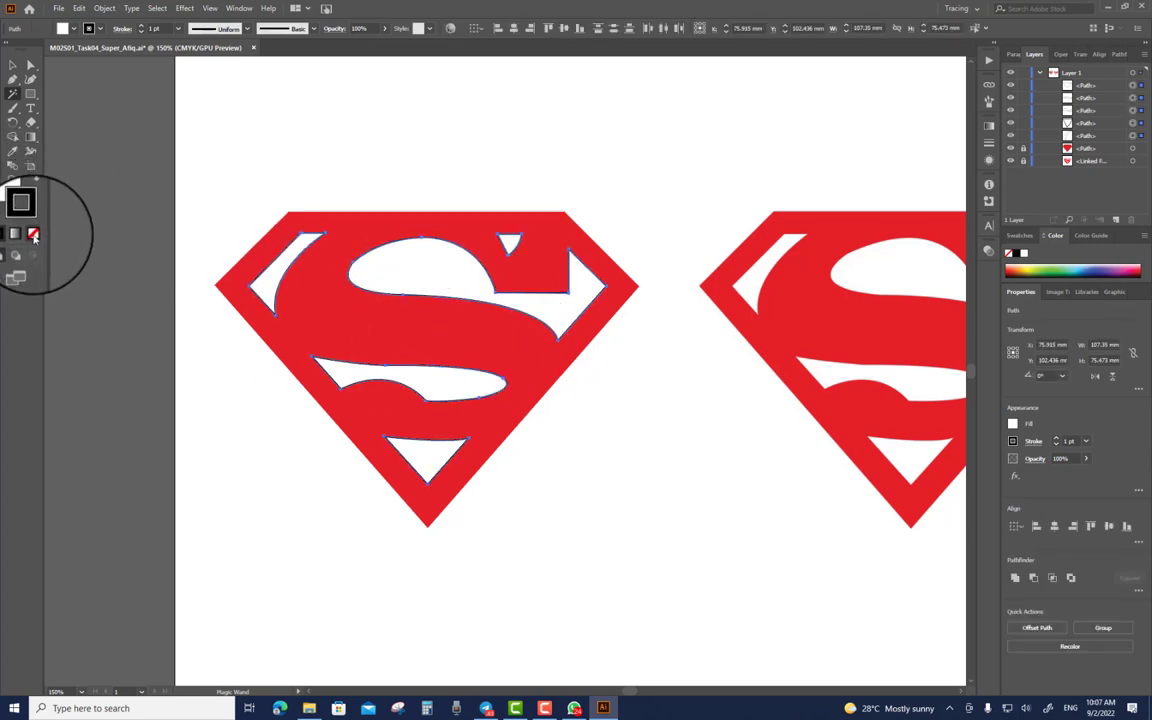
click(33, 236)
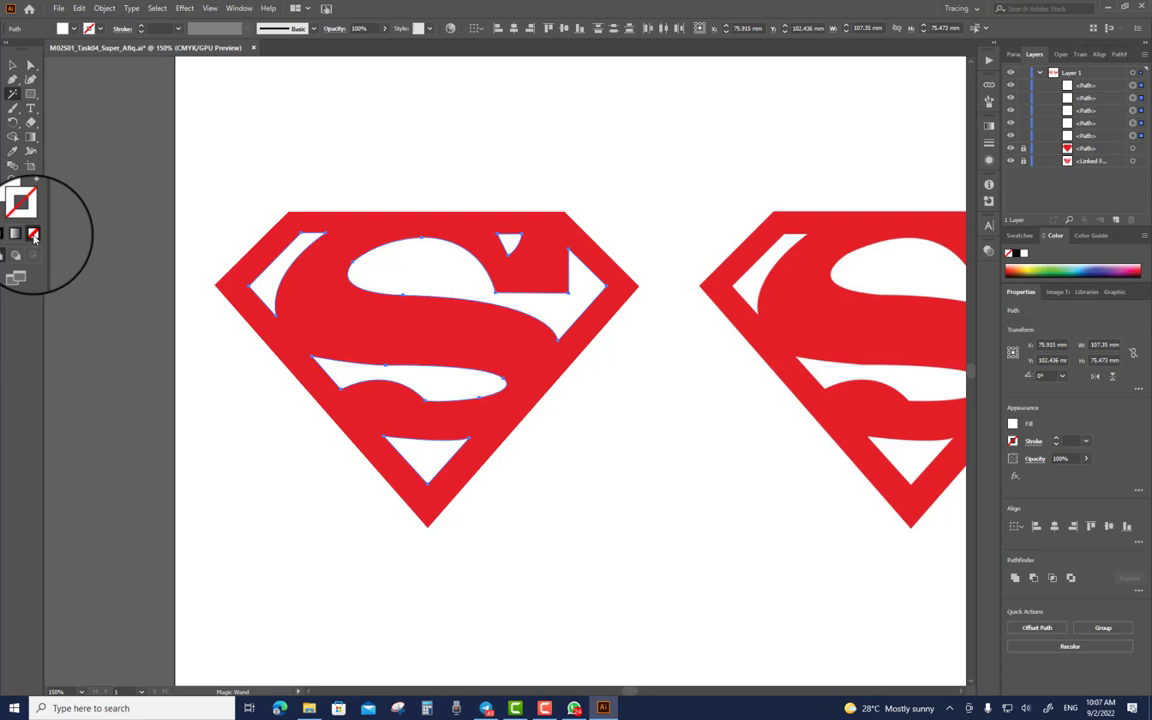
click(13, 66)
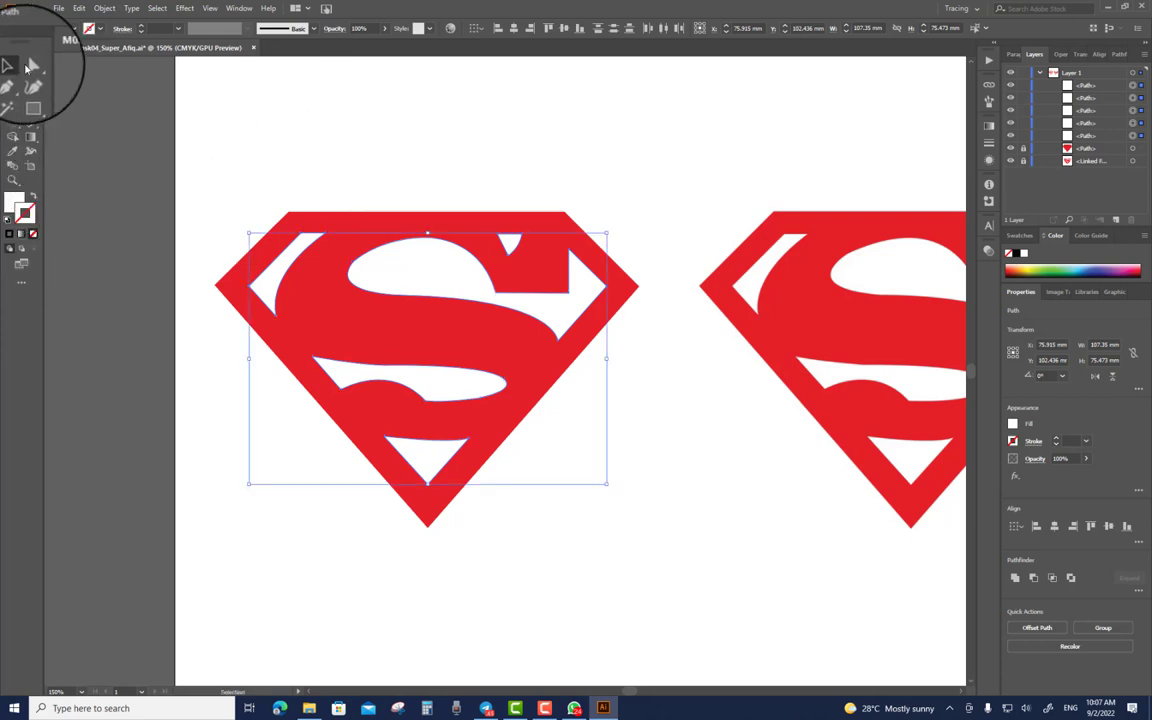
click(386, 116)
scroll(812, 216, down, 3)
scroll(825, 215, up, 2)
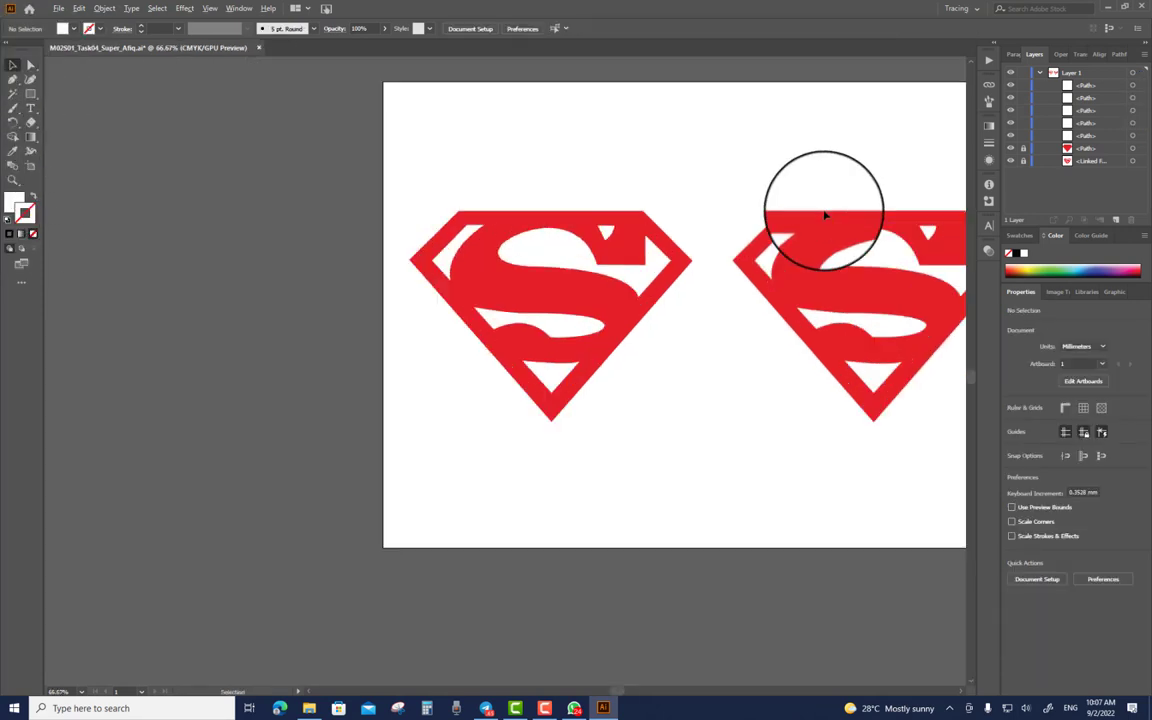
scroll(591, 231, up, 2)
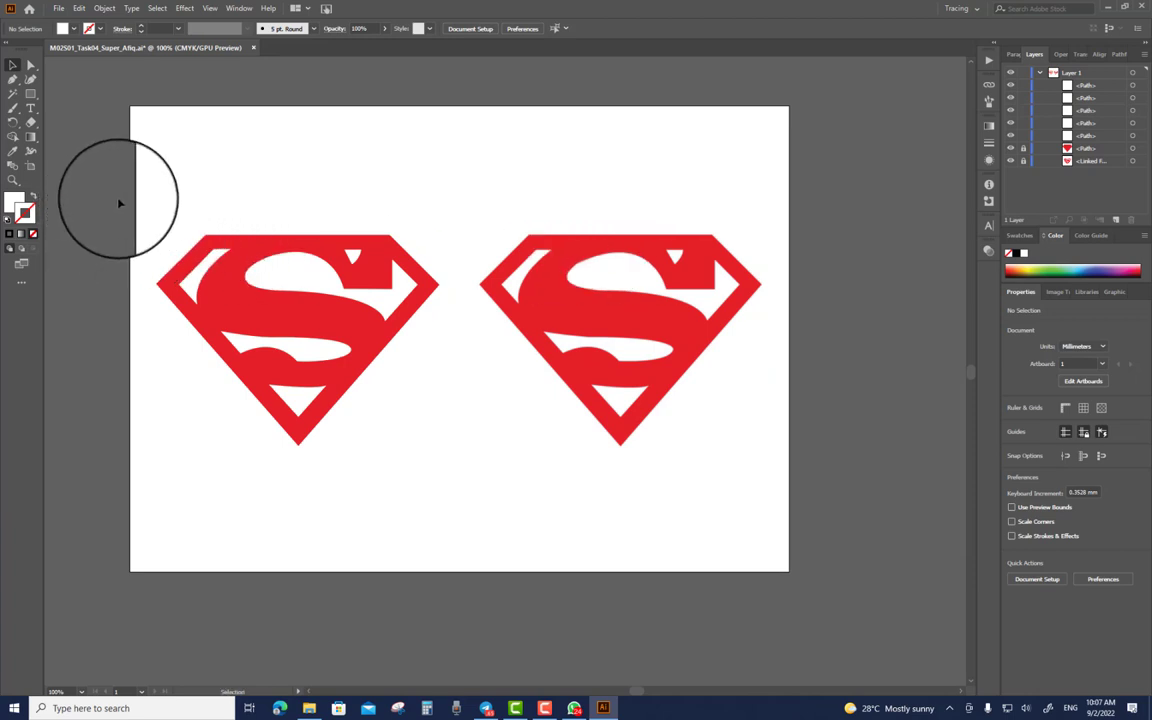
drag(133, 197, 424, 470)
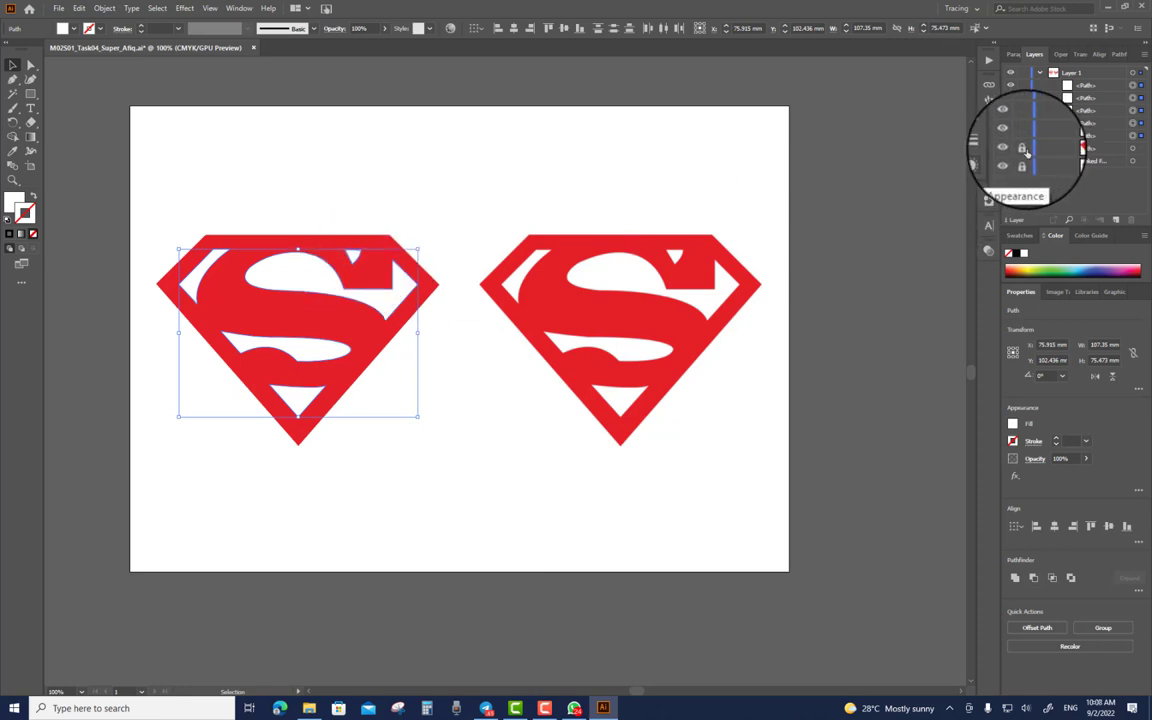
click(232, 194)
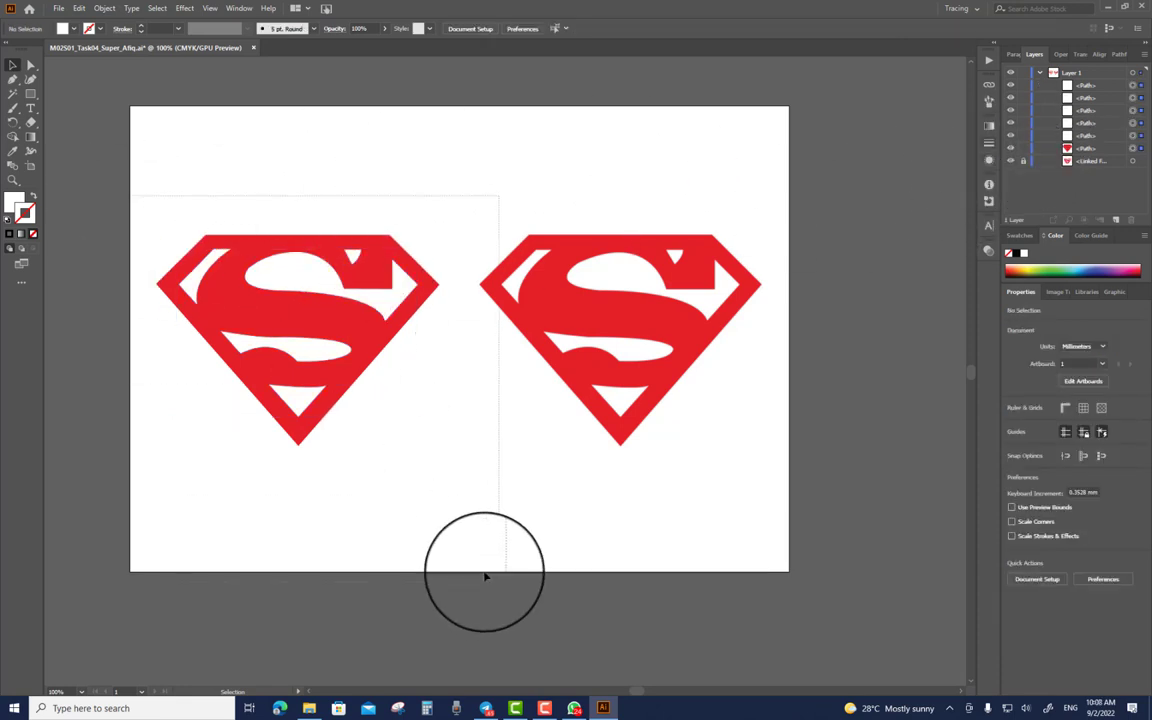
click(303, 378)
drag(314, 380, 676, 312)
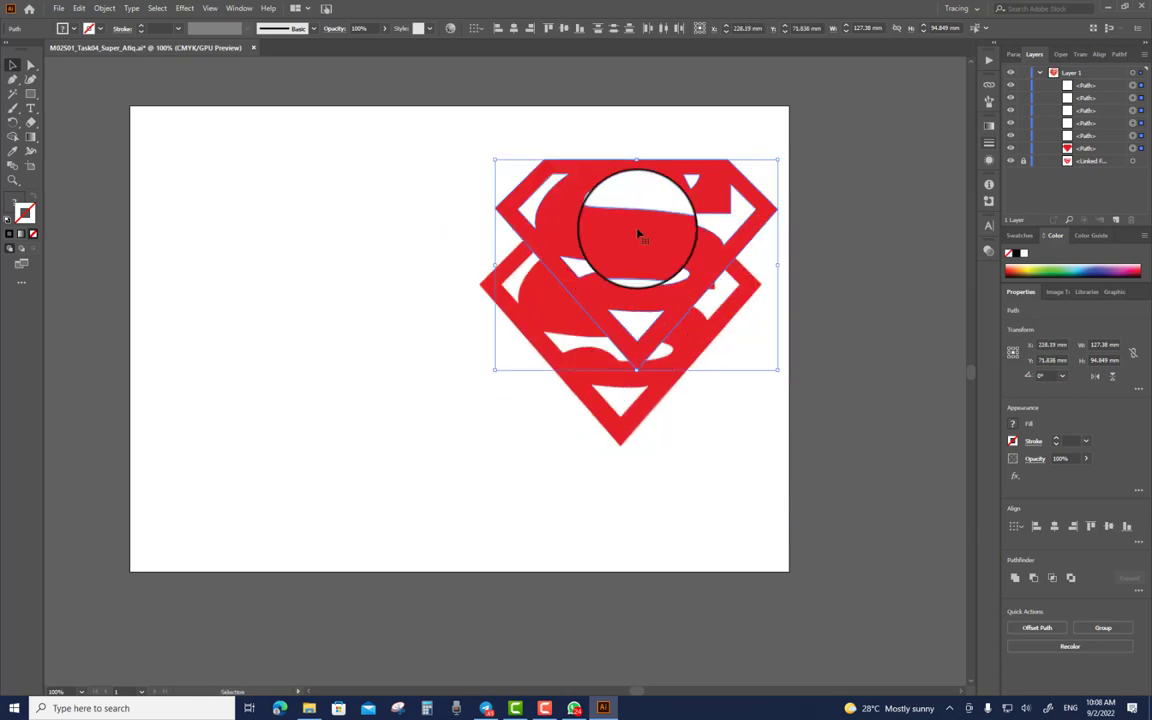
key(ctrl+z)
key(ctrl+z)
key(ctrl+z)
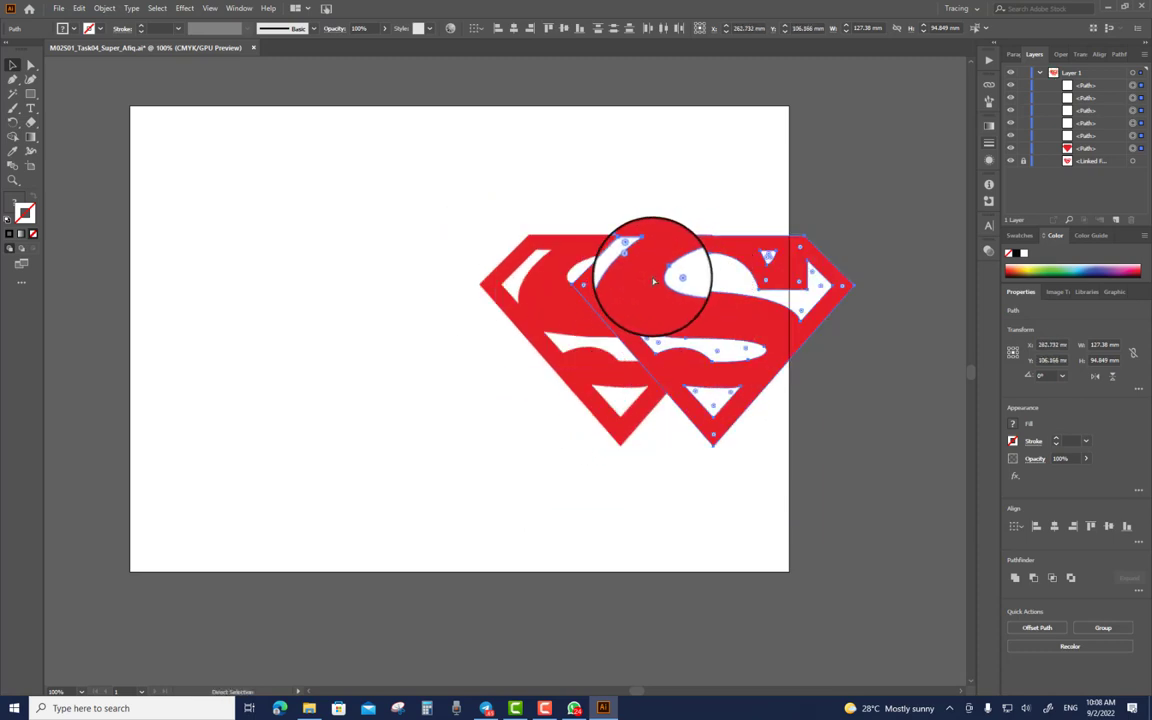
key(ctrl+z)
key(ctrl+z)
key(ctrl+z)
key(ctrl+z)
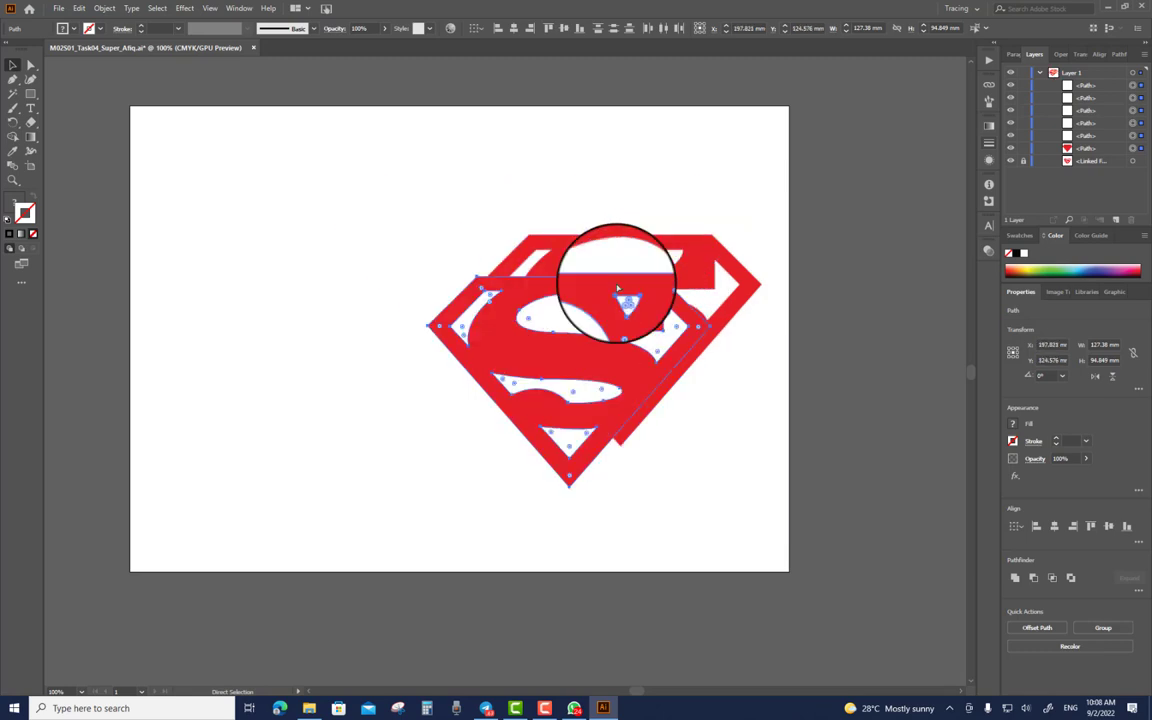
click(470, 193)
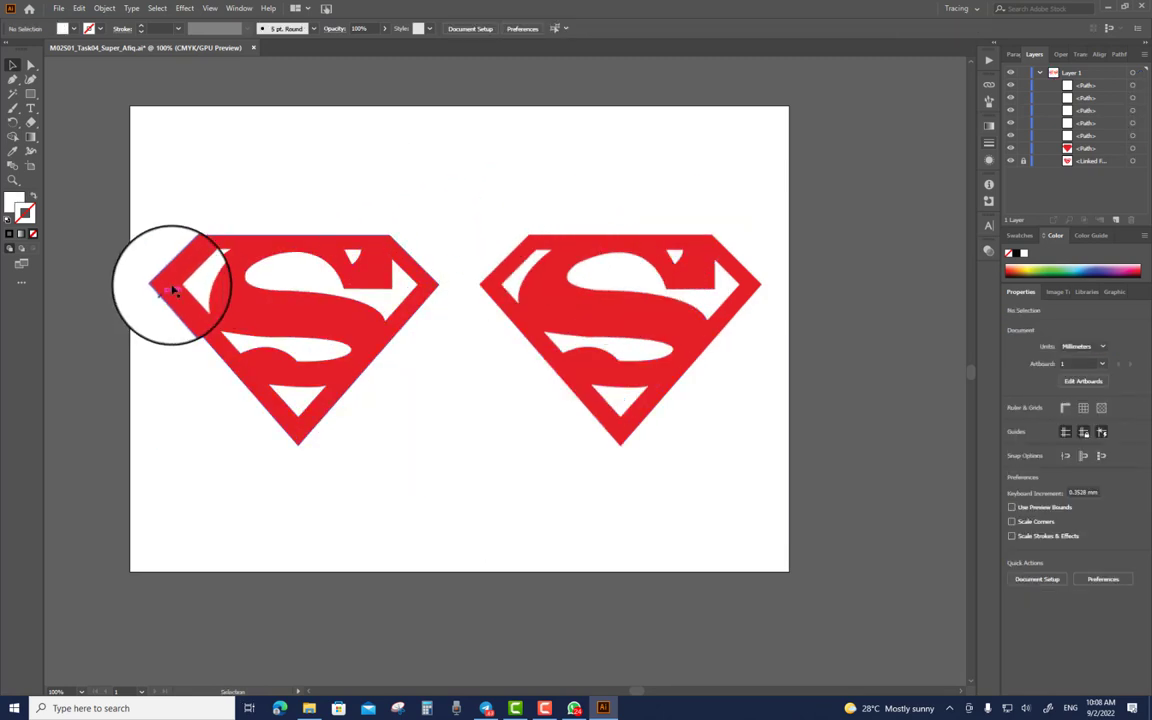
scroll(205, 275, up, 1)
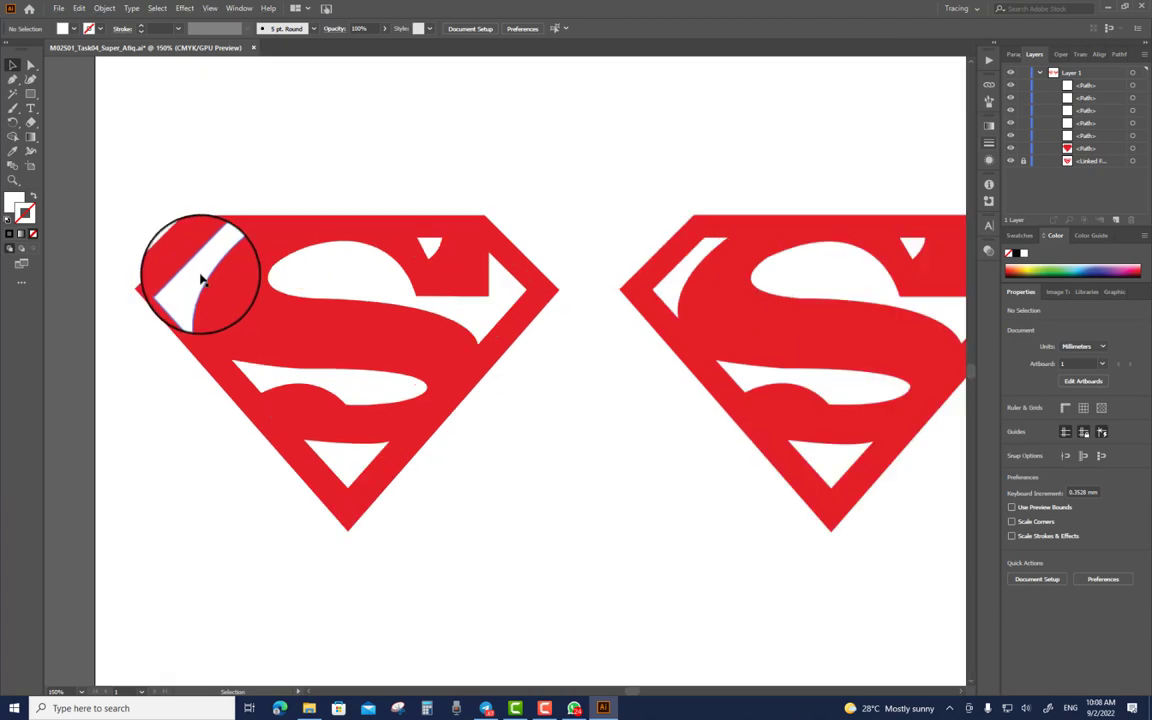
scroll(637, 333, down, 2)
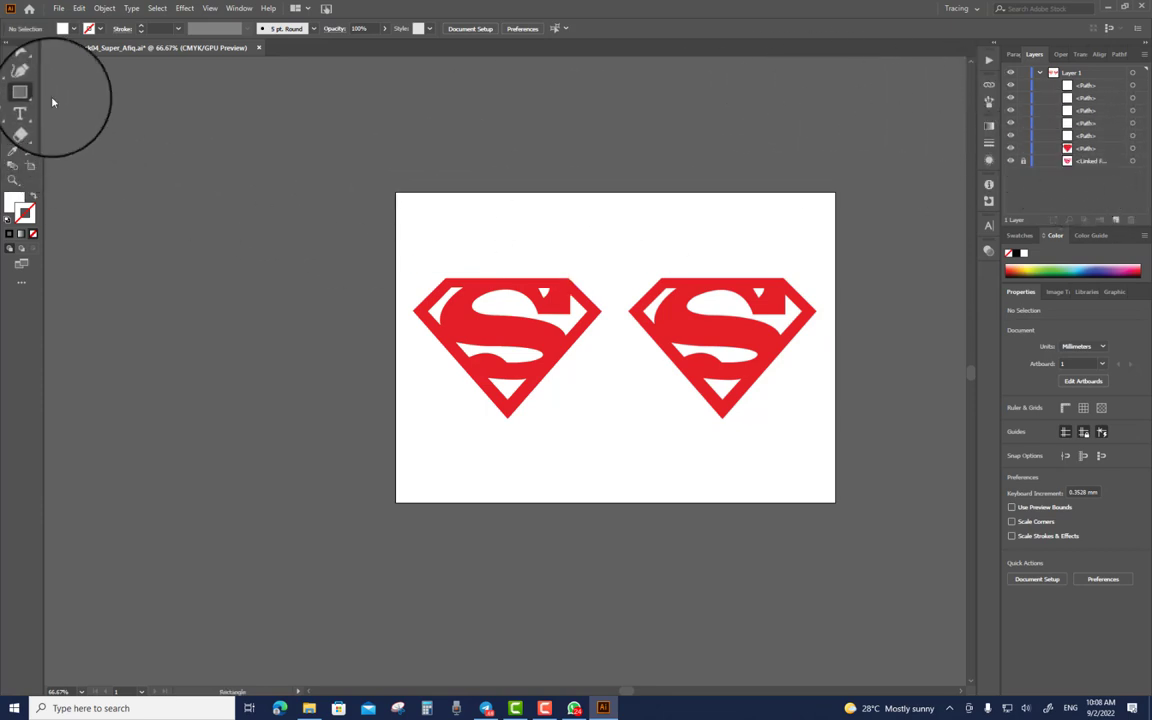
Step: Draw a 297 × 210 mm rectangle over the artboard, fill it orange, and select it
mouse_move(396, 192)
mouse_down()
mouse_move(818, 380)
mouse_move(835, 501)
mouse_up()
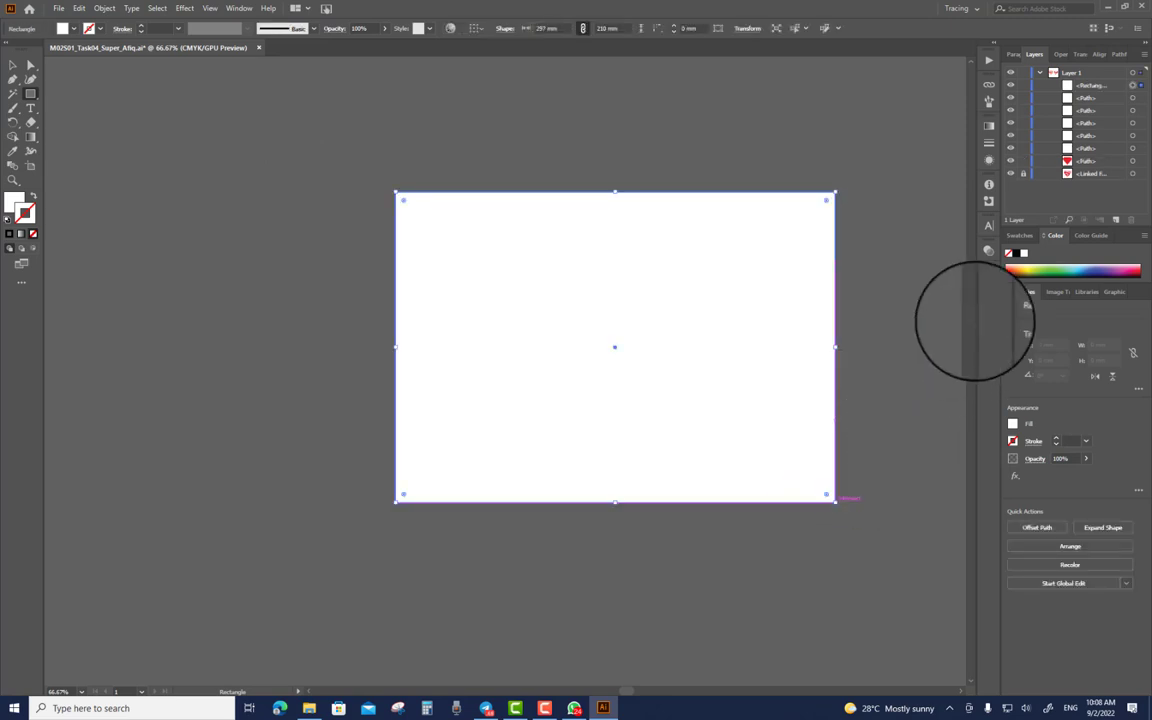
click(1028, 265)
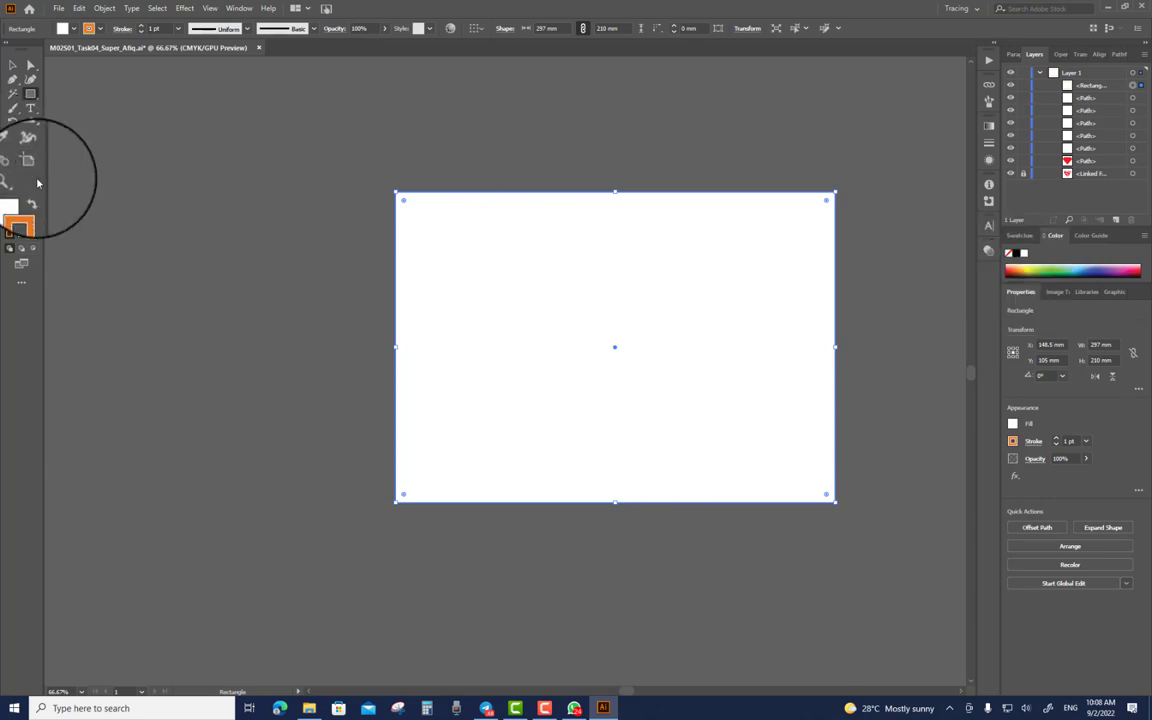
click(14, 202)
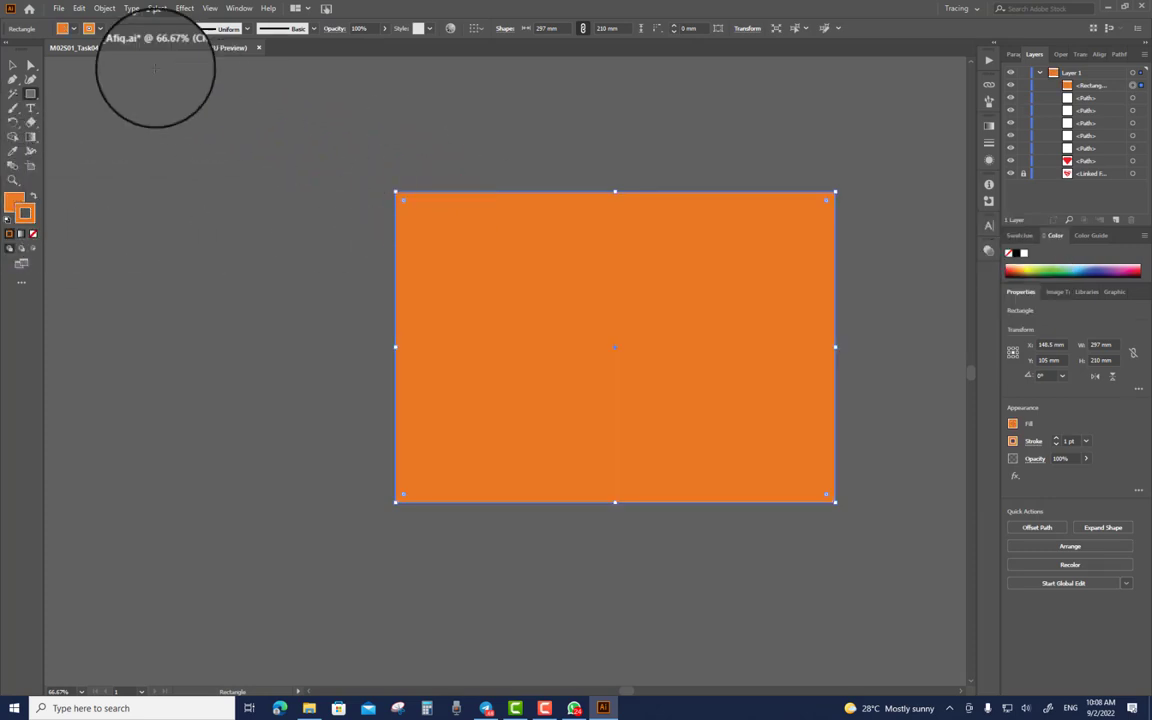
click(12, 64)
click(781, 171)
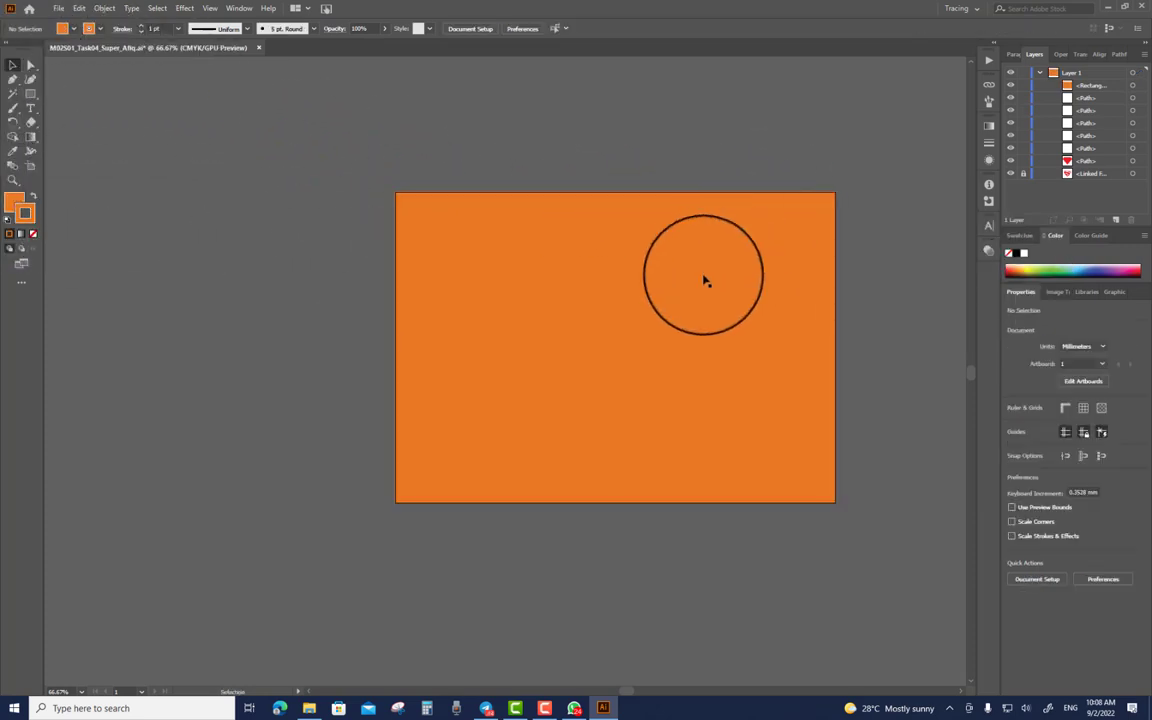
click(704, 280)
Step: Send the orange rectangle to back behind both logos, then zoom to 100%
right_click(727, 280)
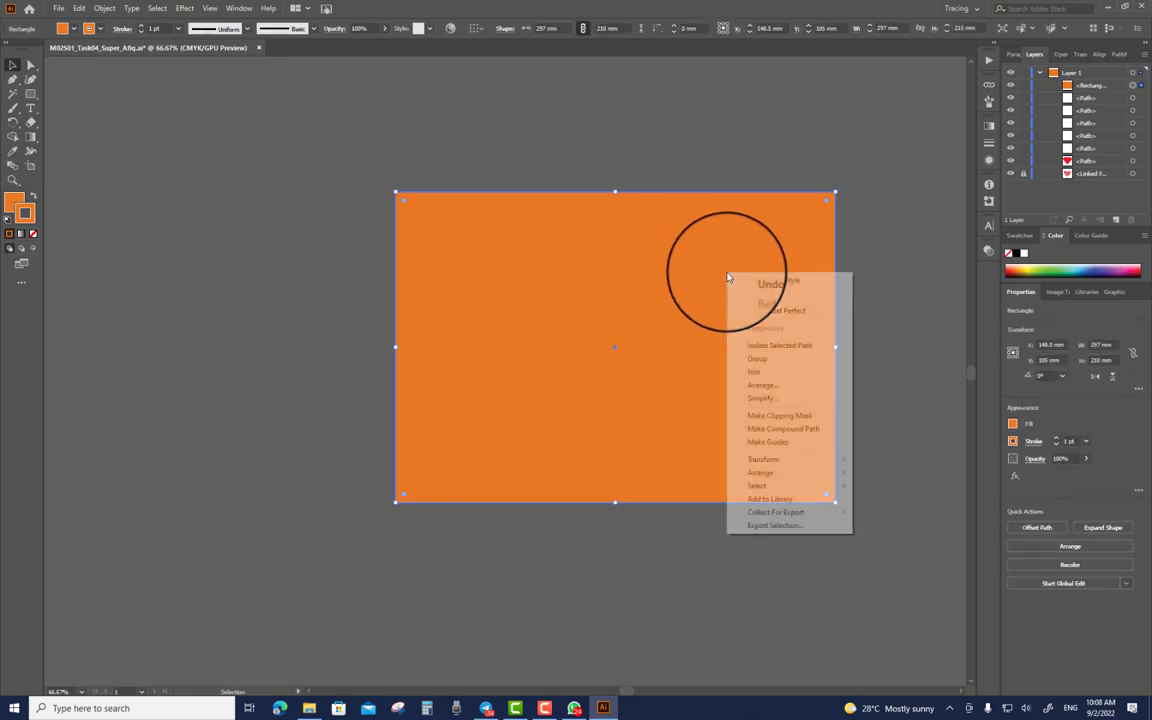
mouse_move(816, 477)
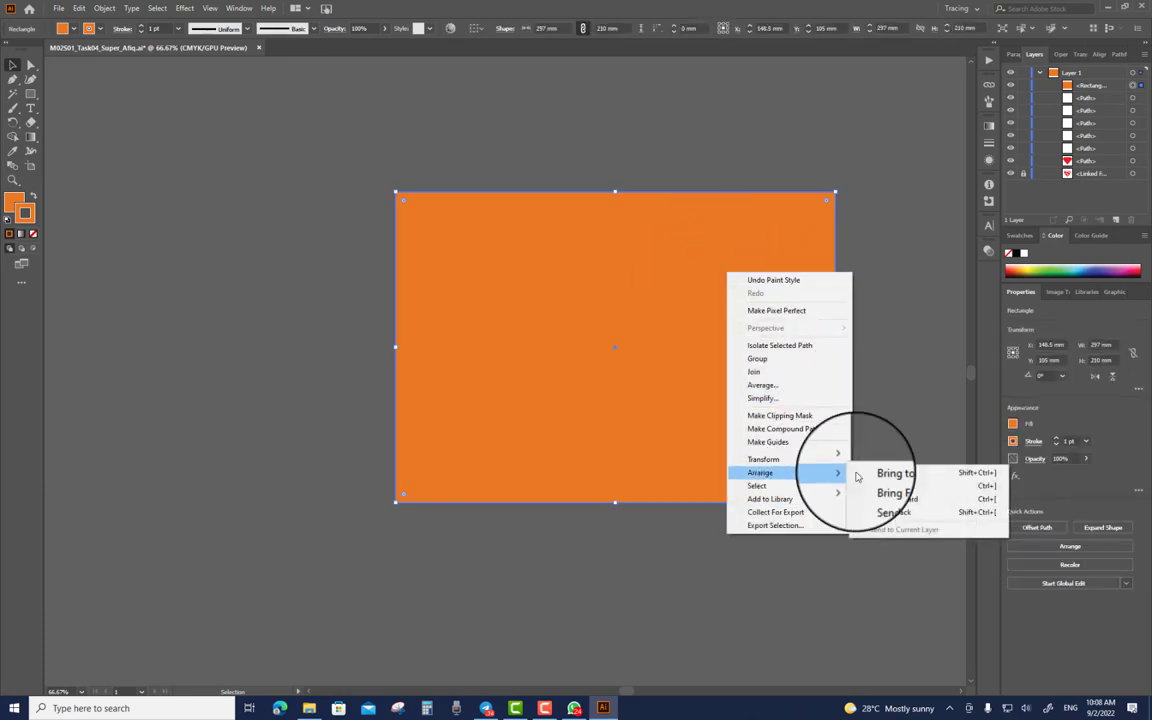
click(917, 514)
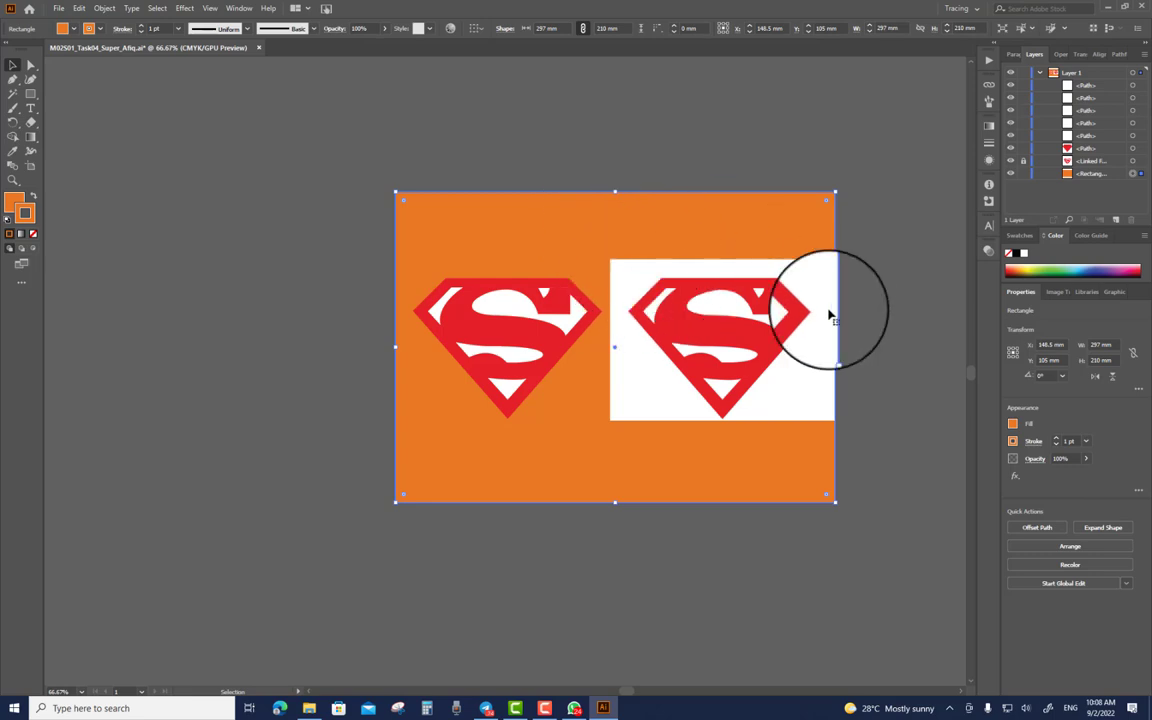
click(878, 274)
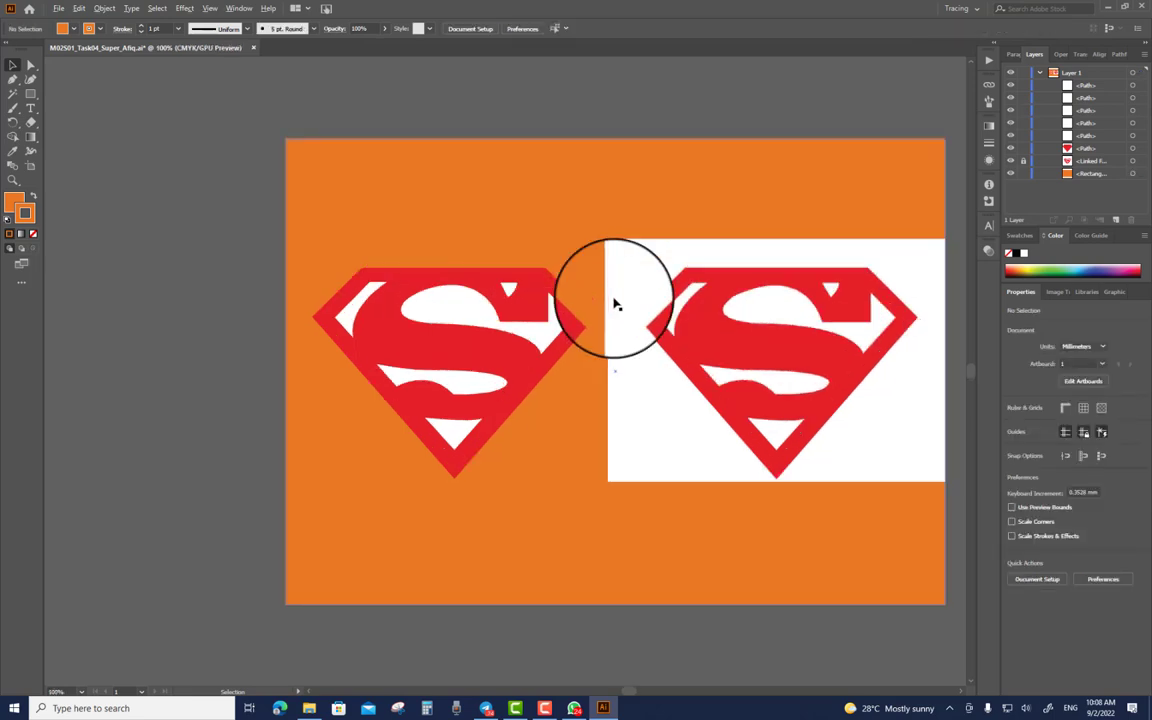
key(ctrl+1)
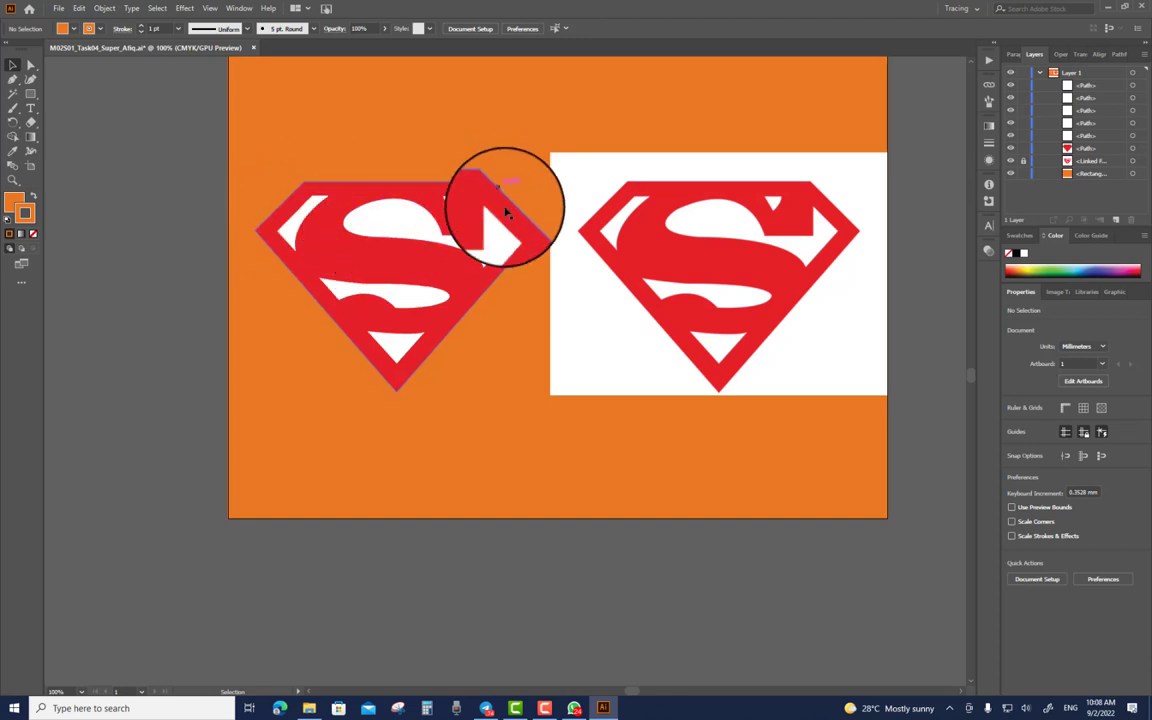
Step: Select all white S shapes of the left logo with the Magic Wand and group them
click(502, 244)
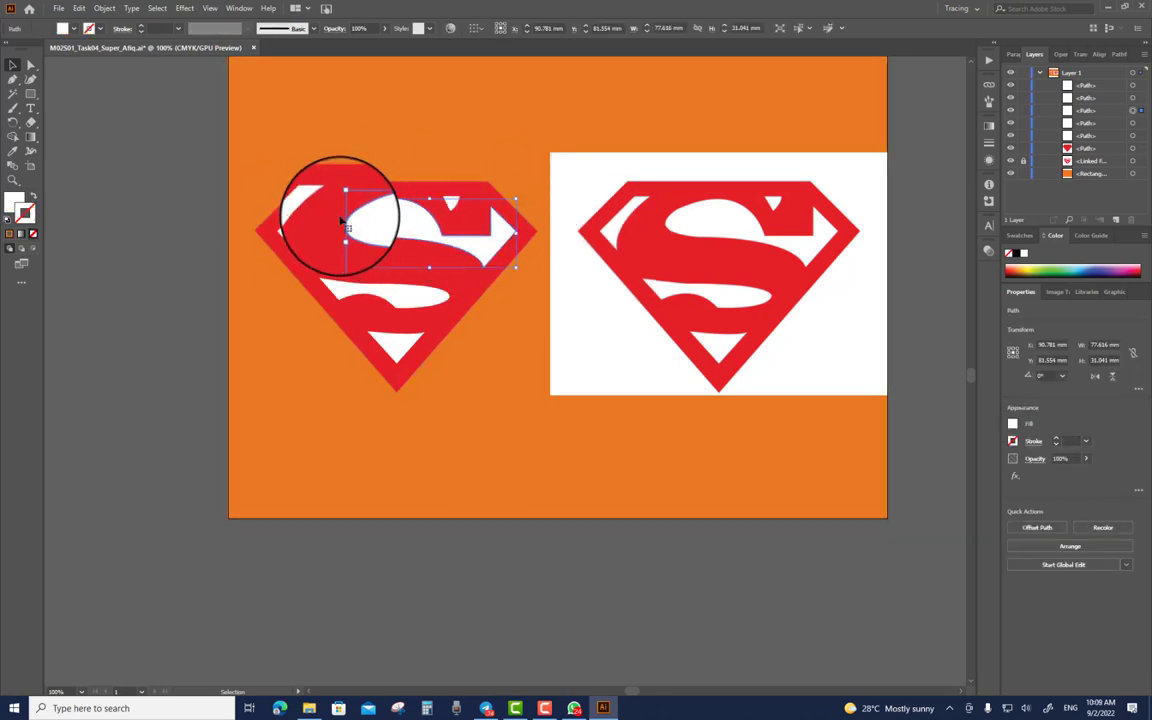
scroll(334, 219, up, 1)
click(334, 160)
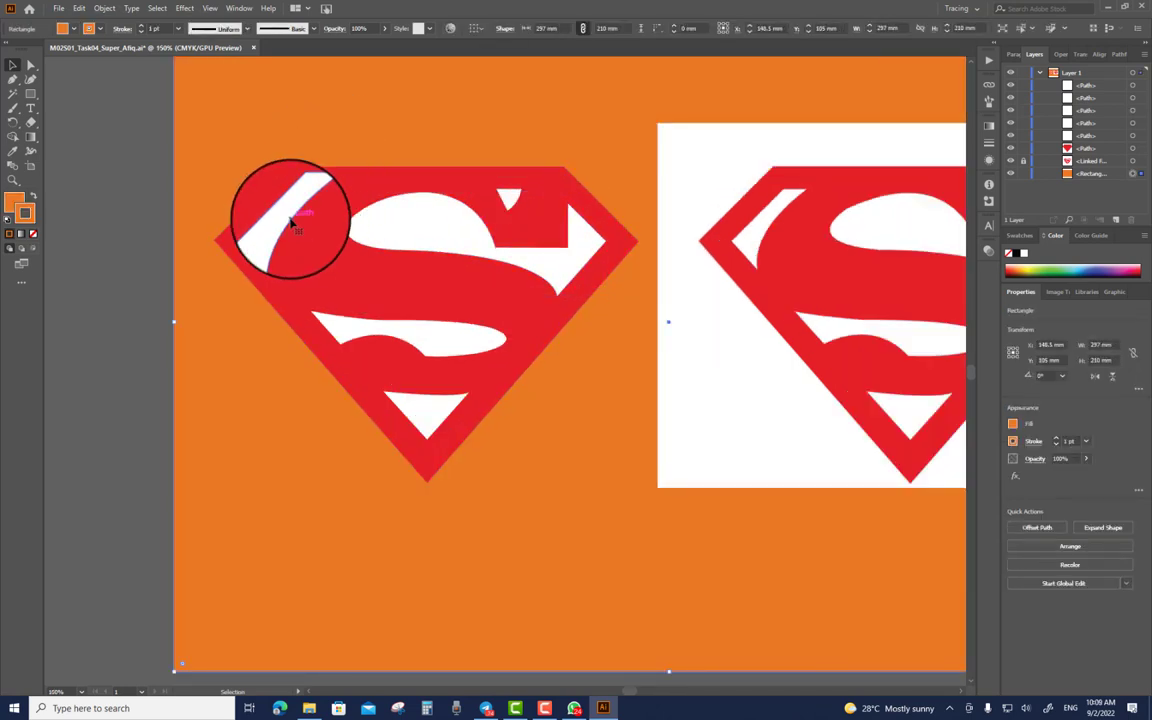
click(290, 222)
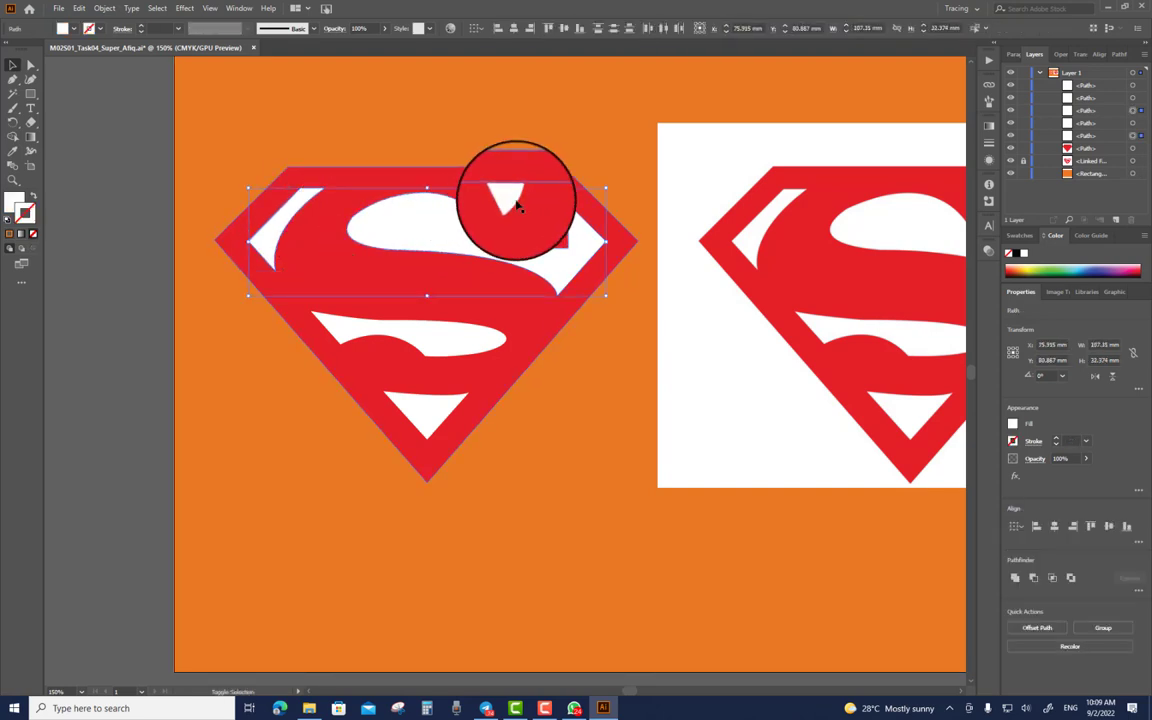
click(268, 147)
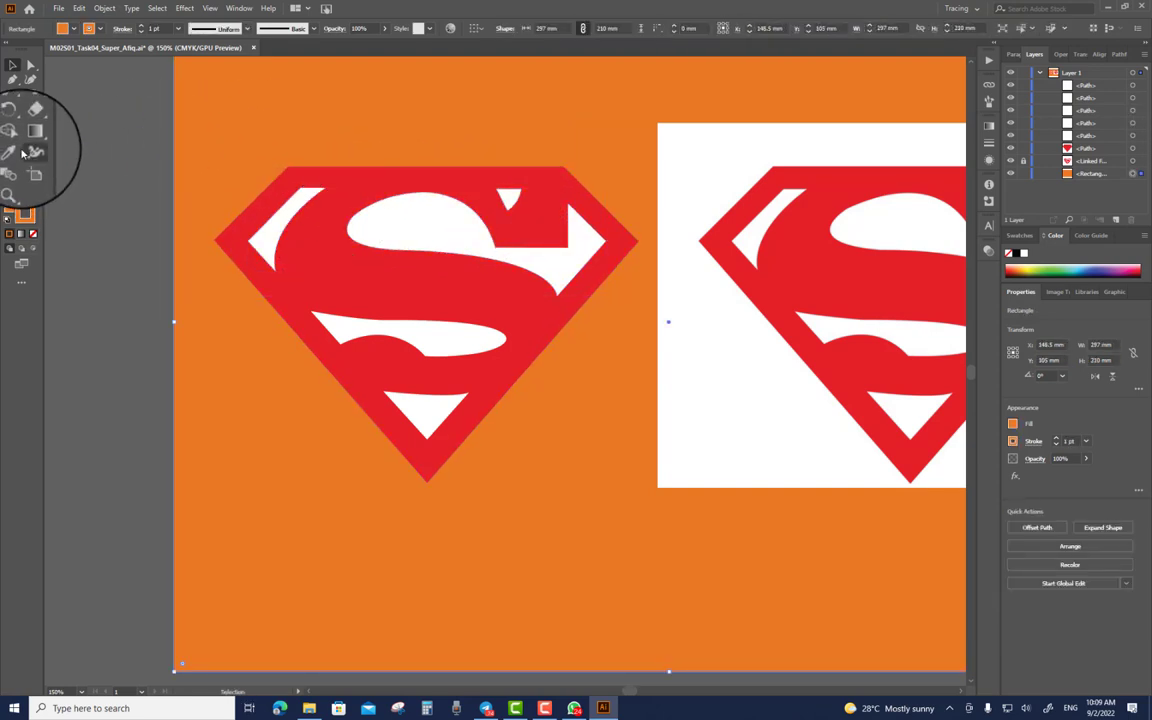
click(12, 93)
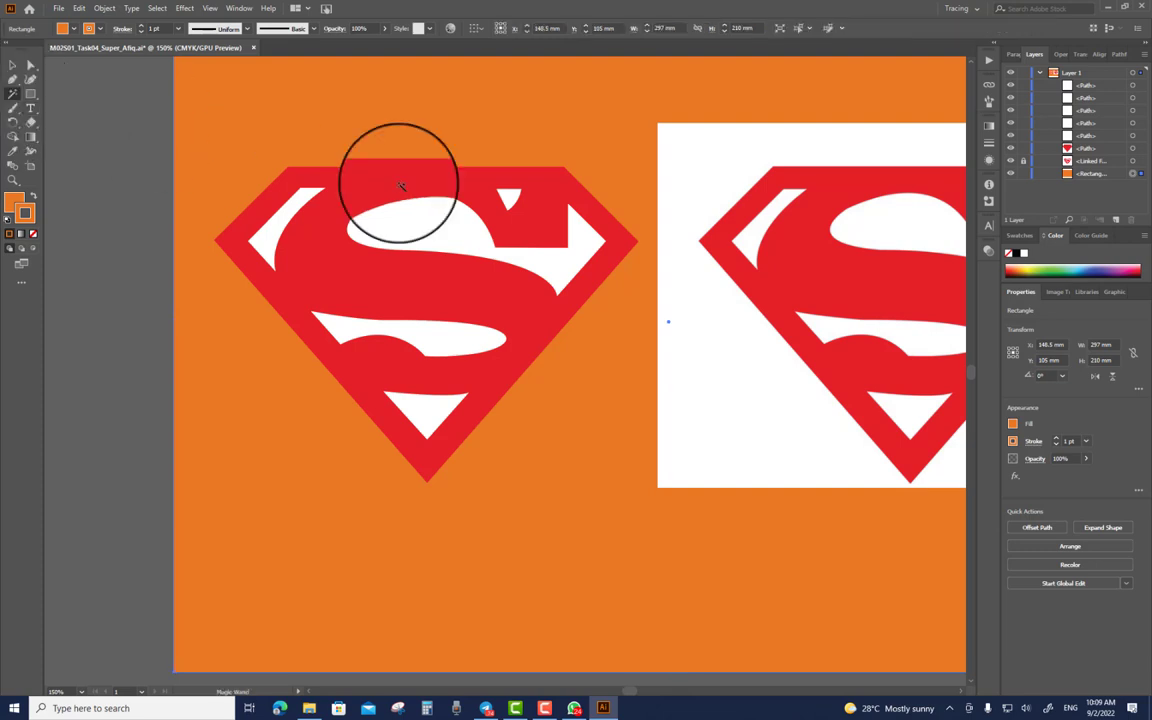
click(411, 222)
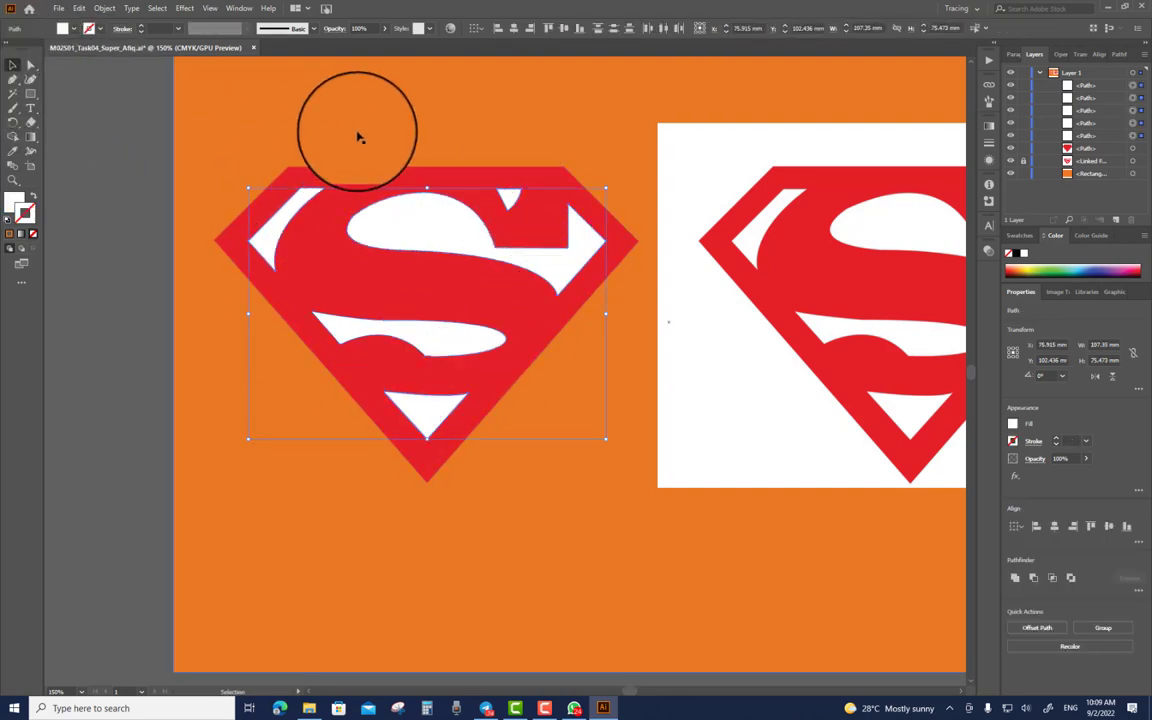
right_click(369, 213)
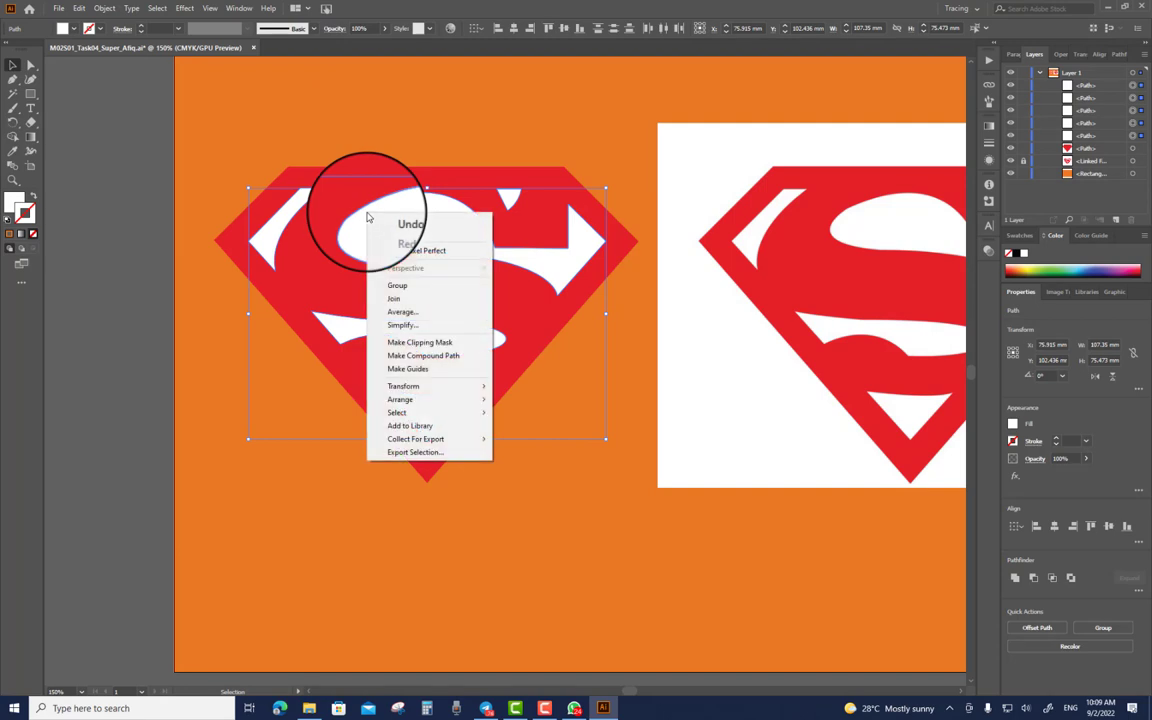
click(415, 289)
Step: Test-drag the S group off the shield and undo the move
click(401, 141)
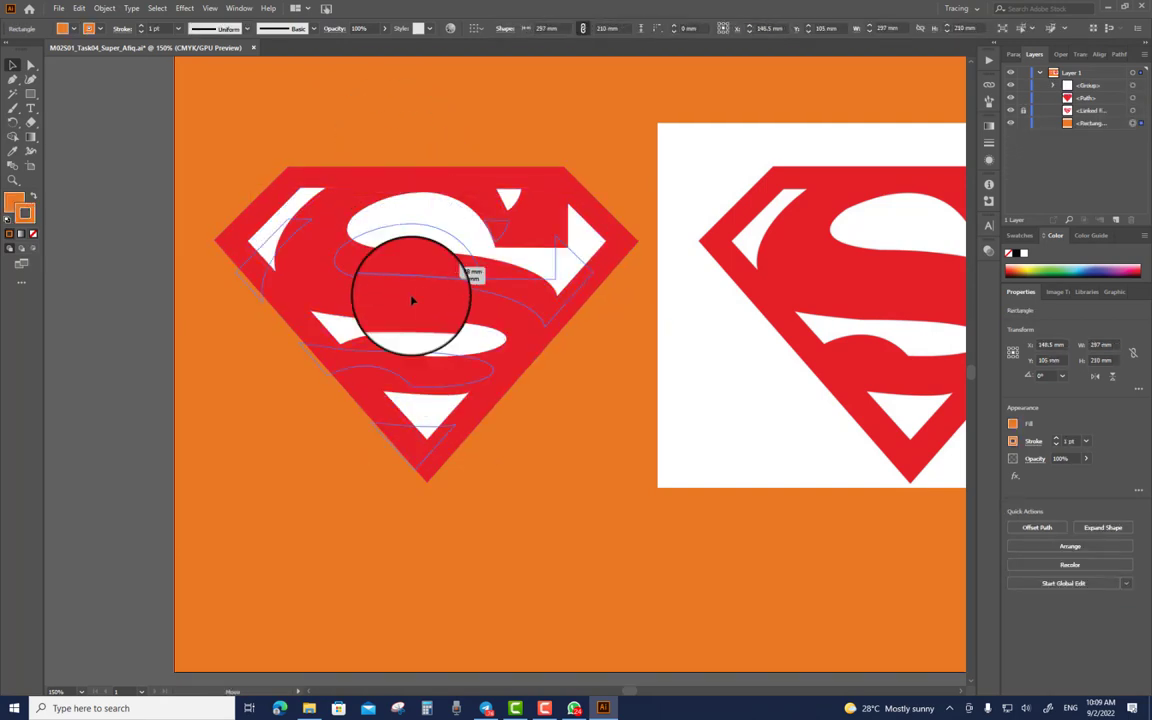
drag(411, 300, 402, 460)
key(ctrl+z)
click(432, 236)
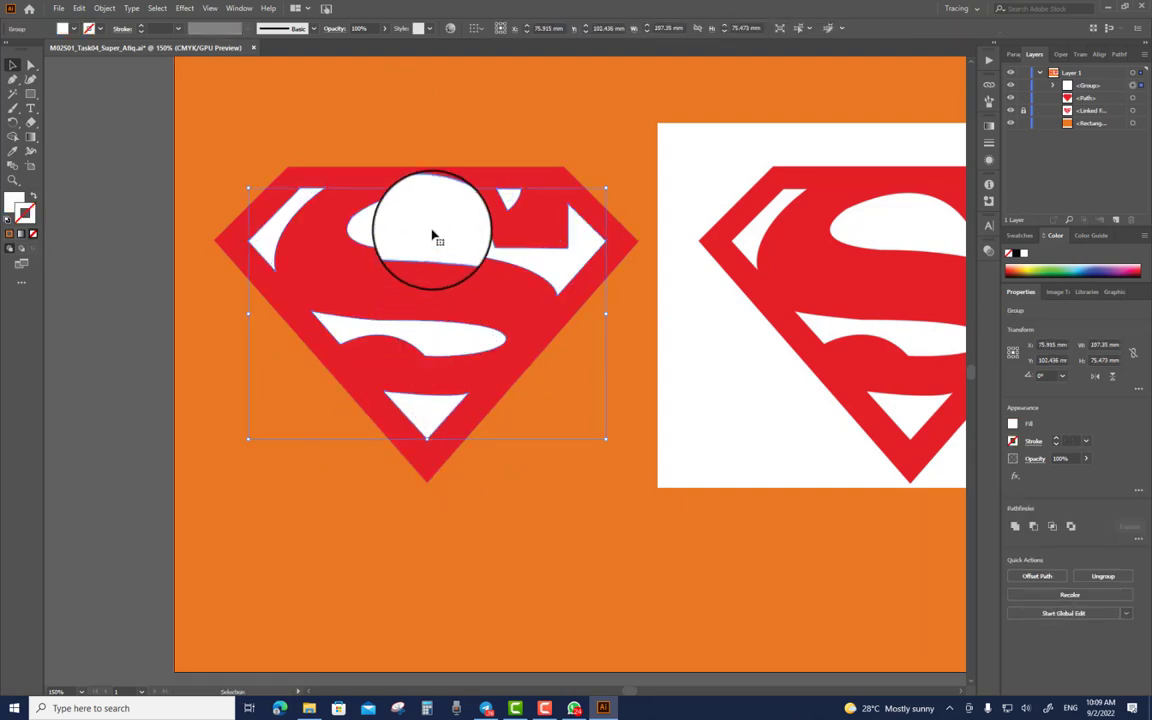
drag(432, 236, 458, 452)
key(ctrl+z)
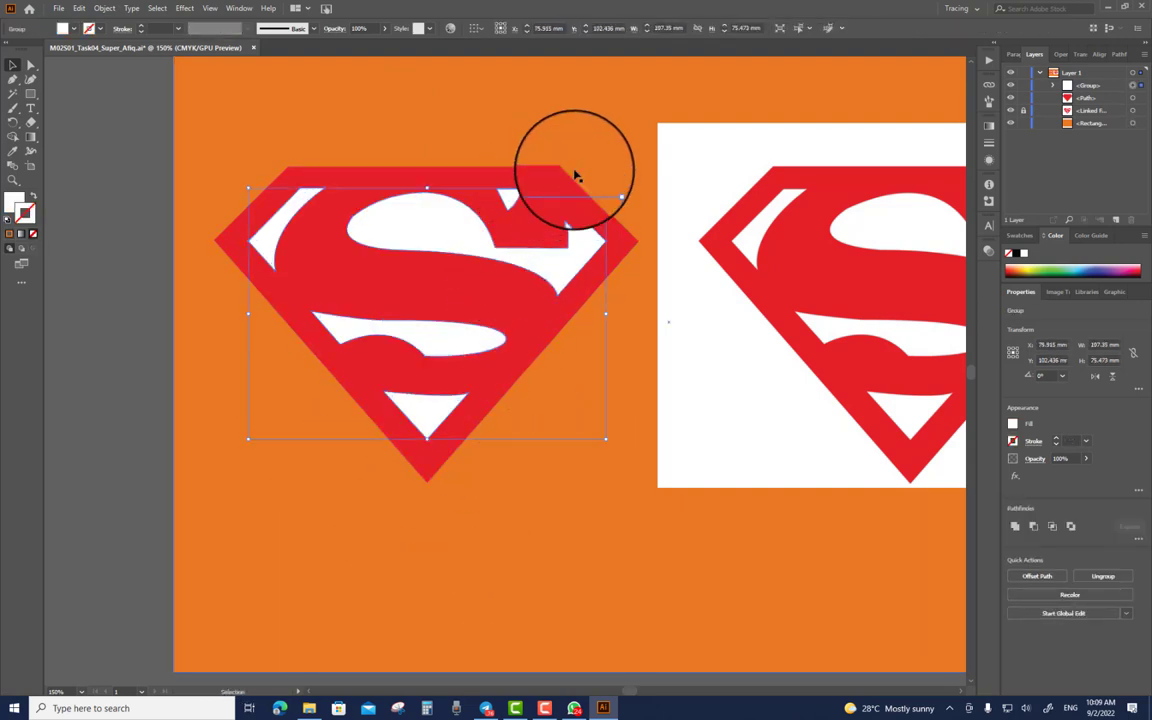
click(571, 167)
drag(571, 167, 760, 498)
key(ctrl+z)
click(463, 244)
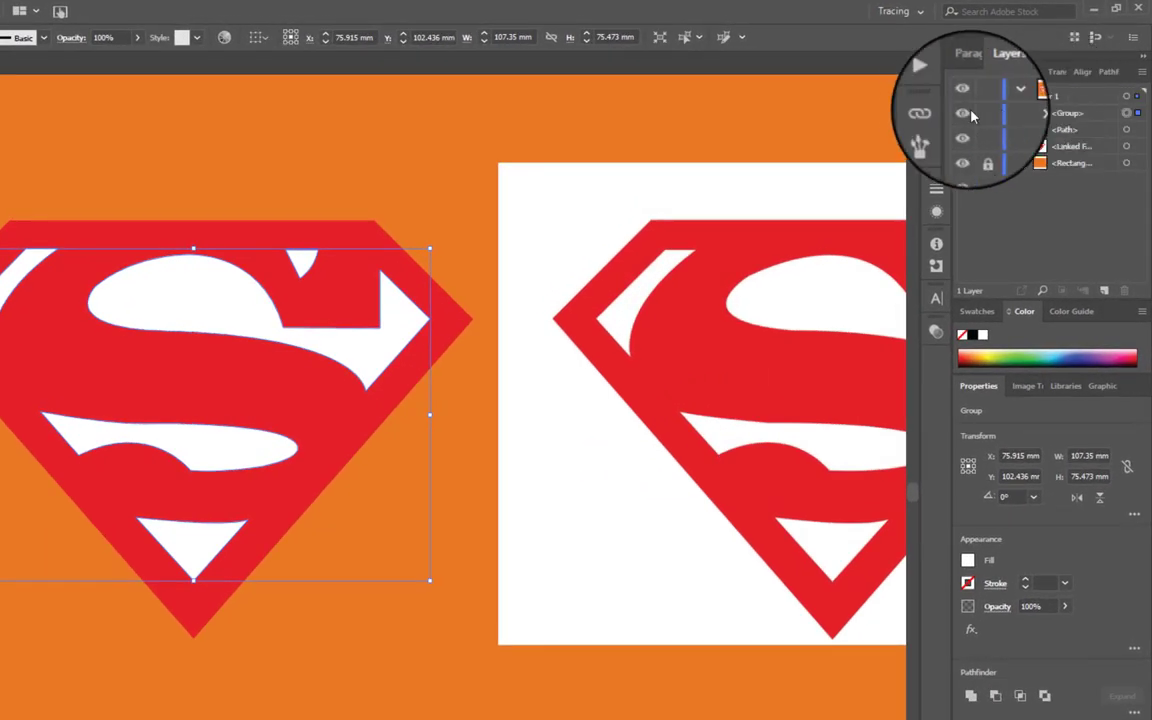
click(965, 112)
click(965, 112)
click(965, 112)
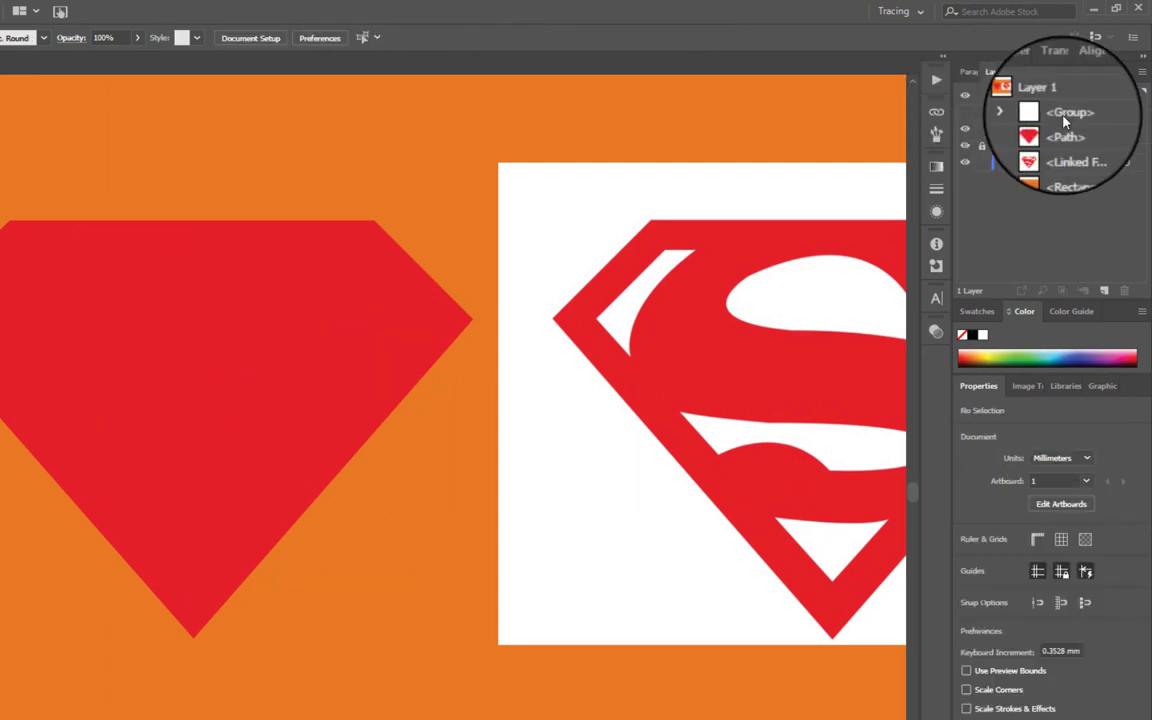
click(964, 133)
click(964, 133)
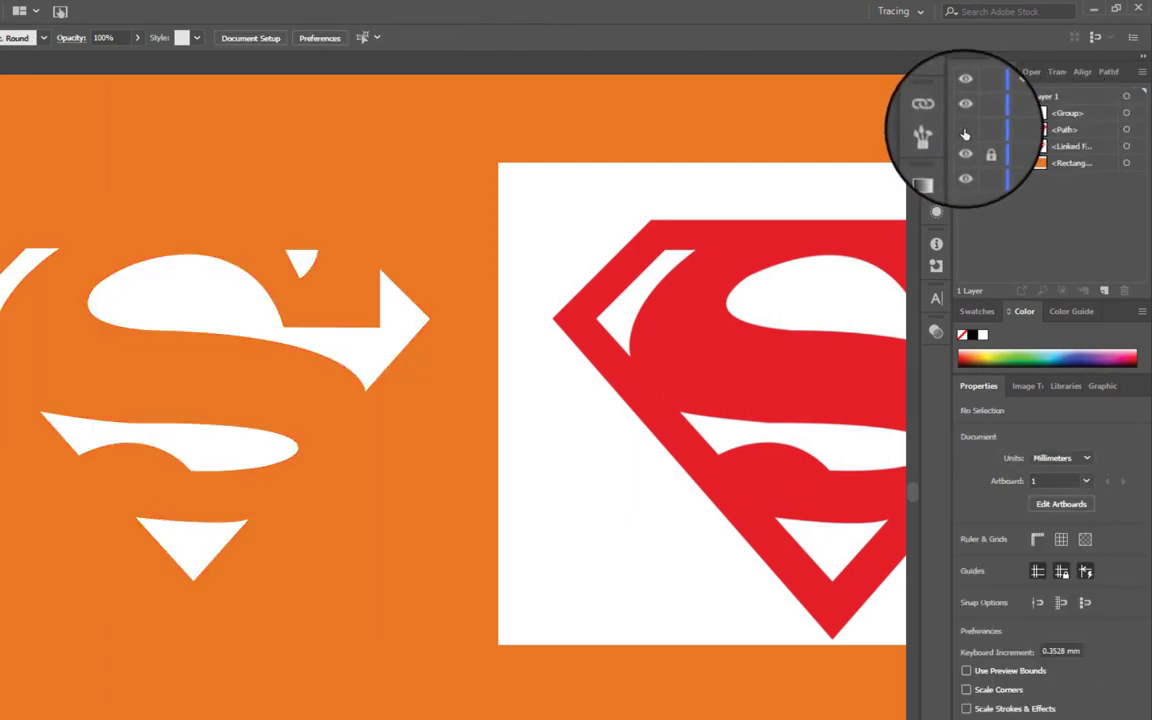
click(964, 133)
click(964, 133)
click(964, 133)
click(964, 133)
click(964, 133)
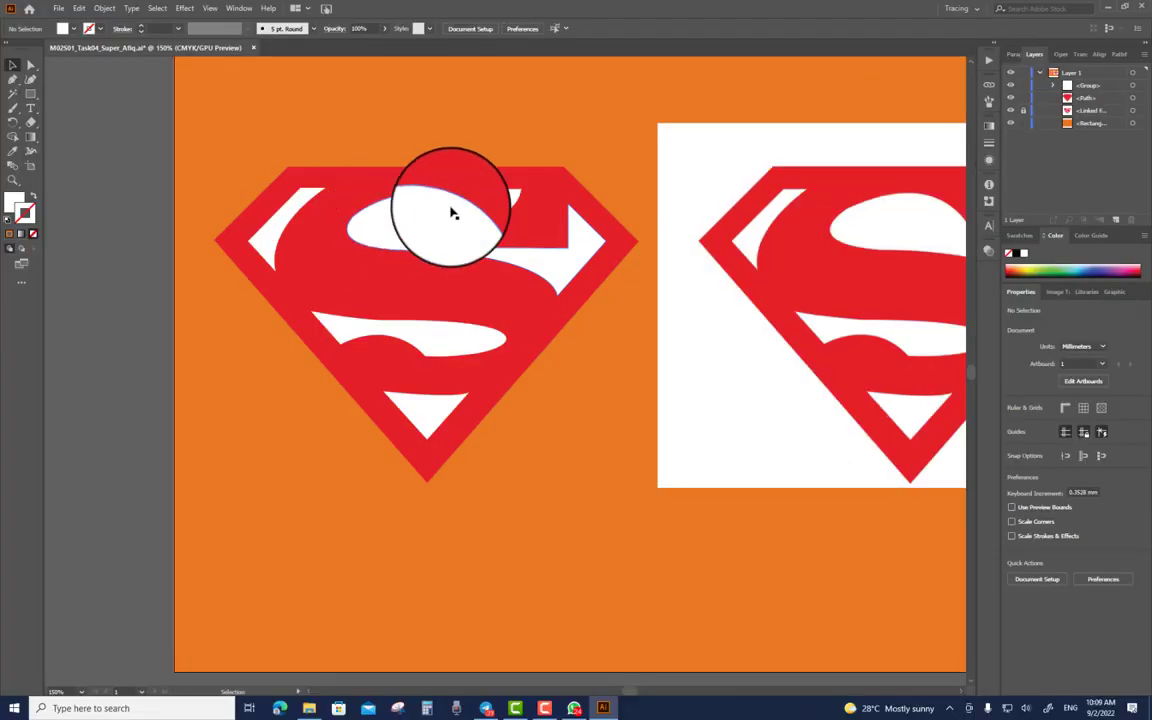
drag(462, 266, 701, 222)
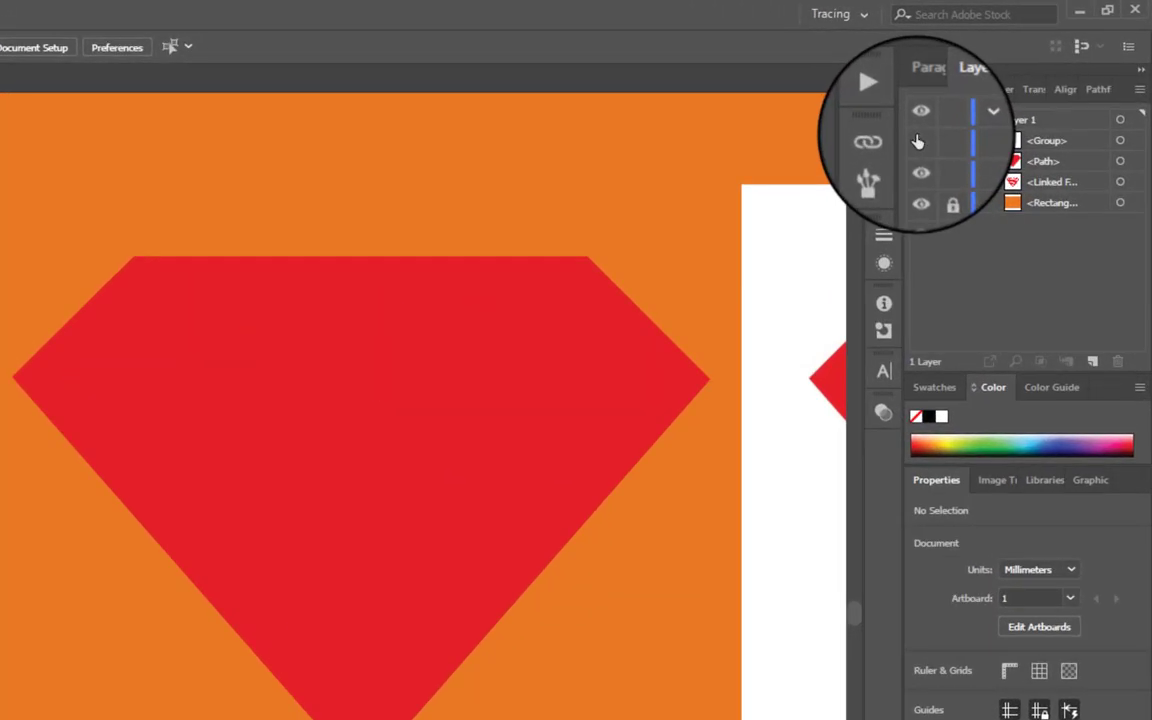
click(919, 141)
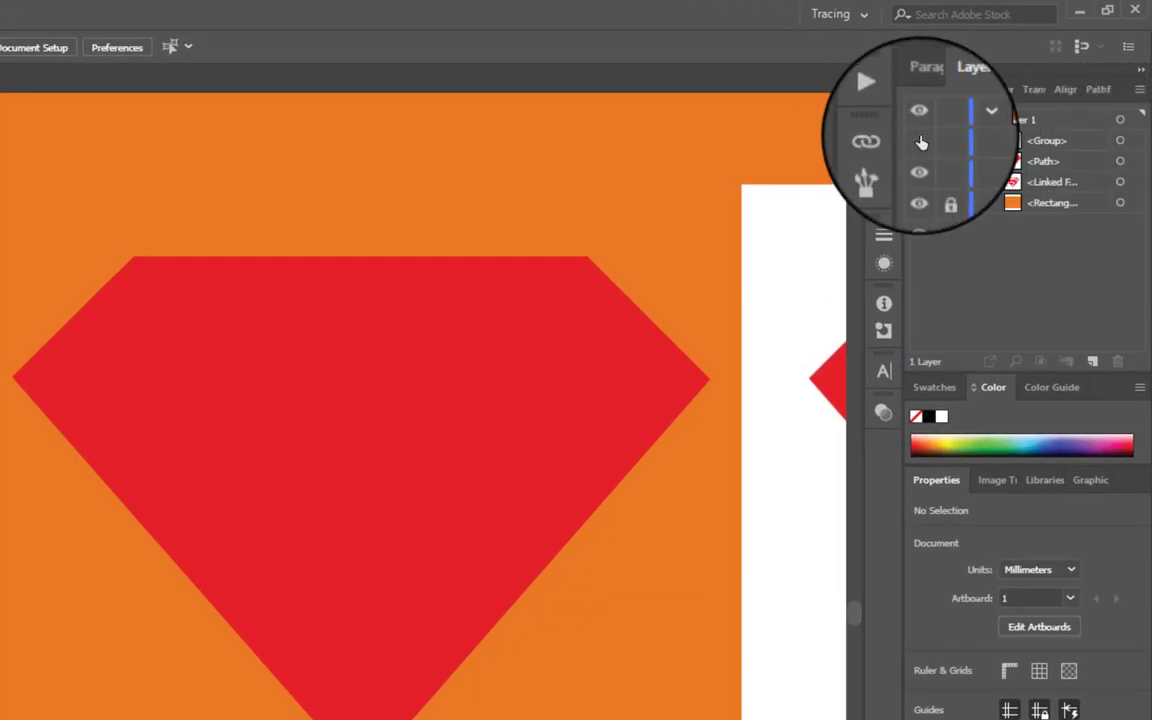
click(923, 168)
click(923, 168)
click(923, 168)
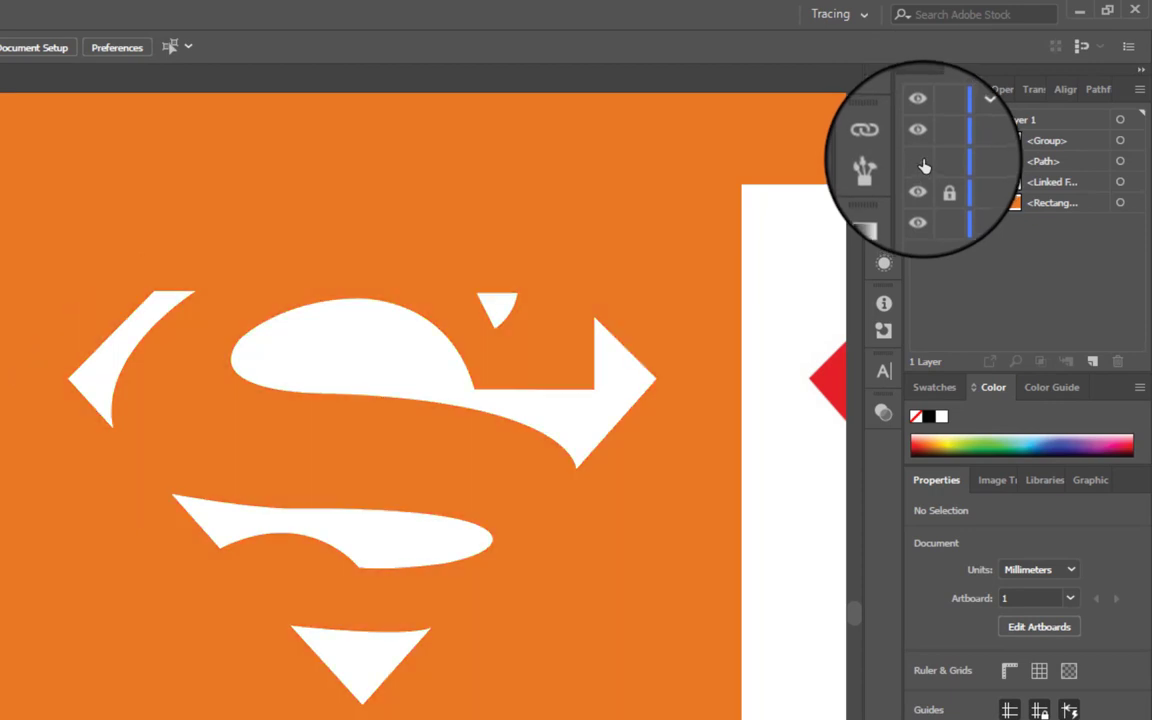
click(921, 172)
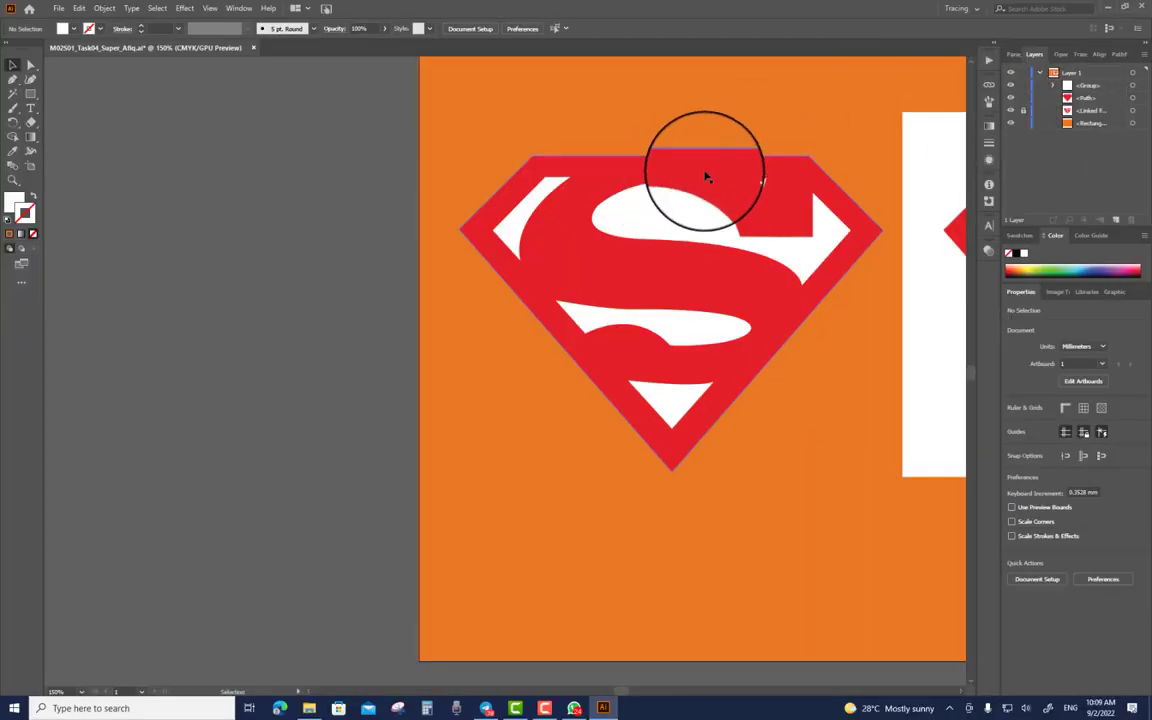
click(385, 367)
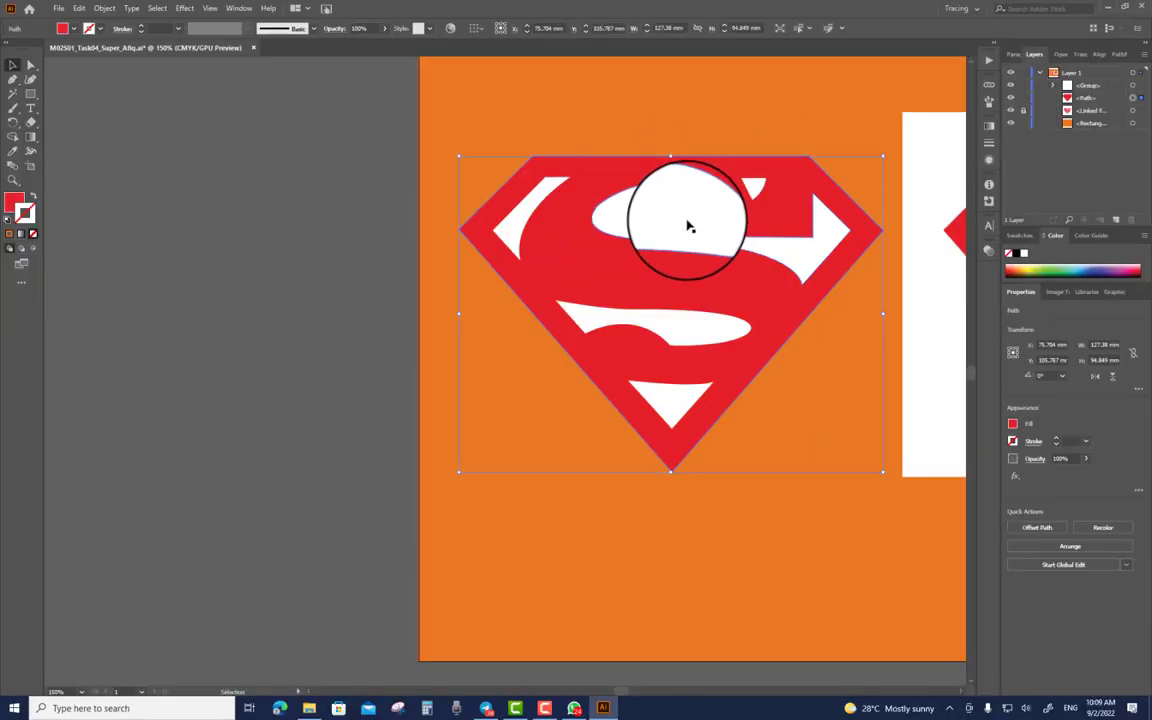
click(290, 129)
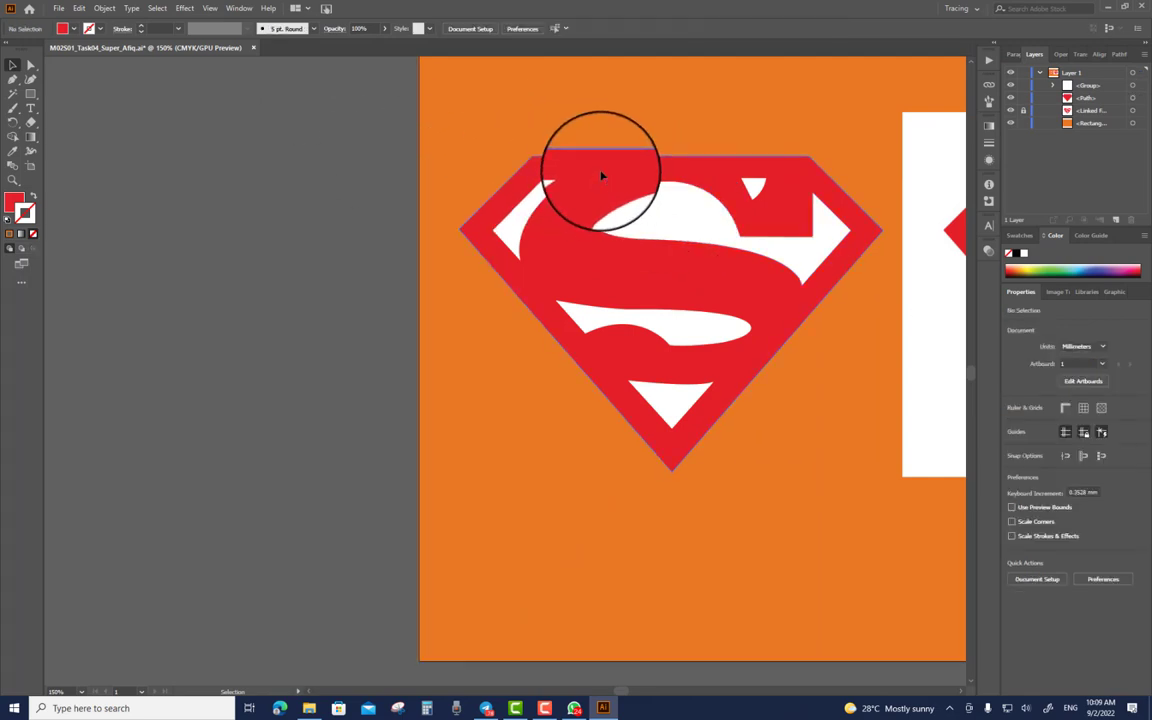
click(578, 165)
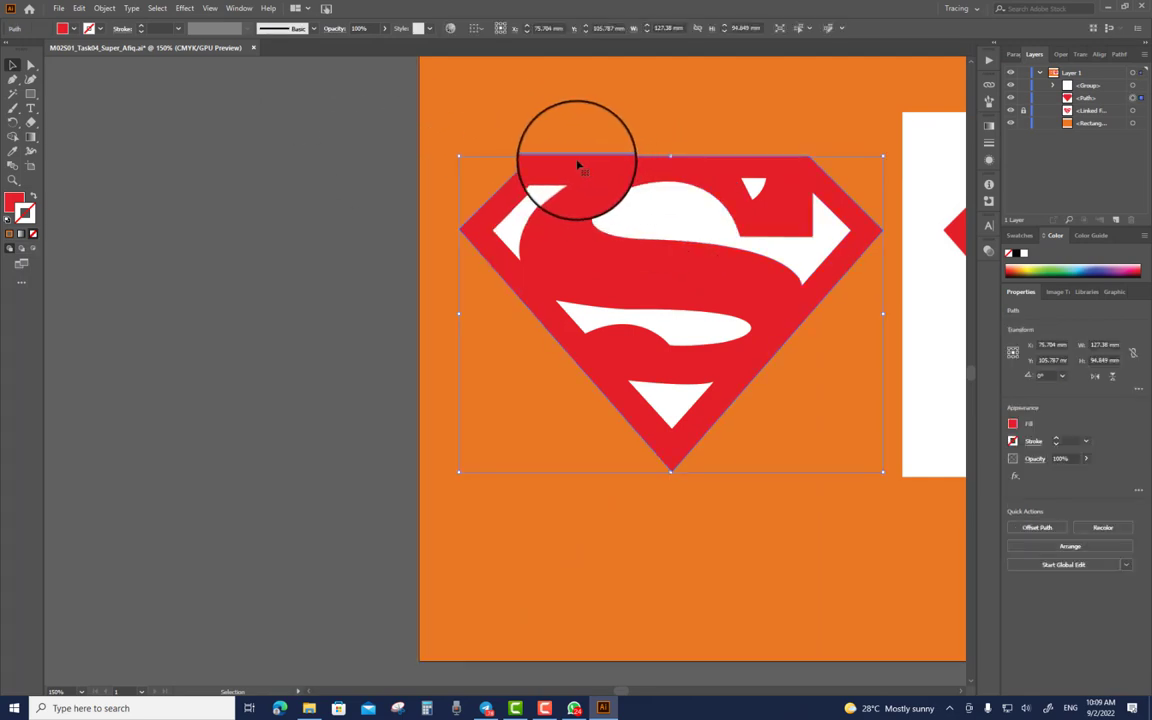
shift+click(676, 218)
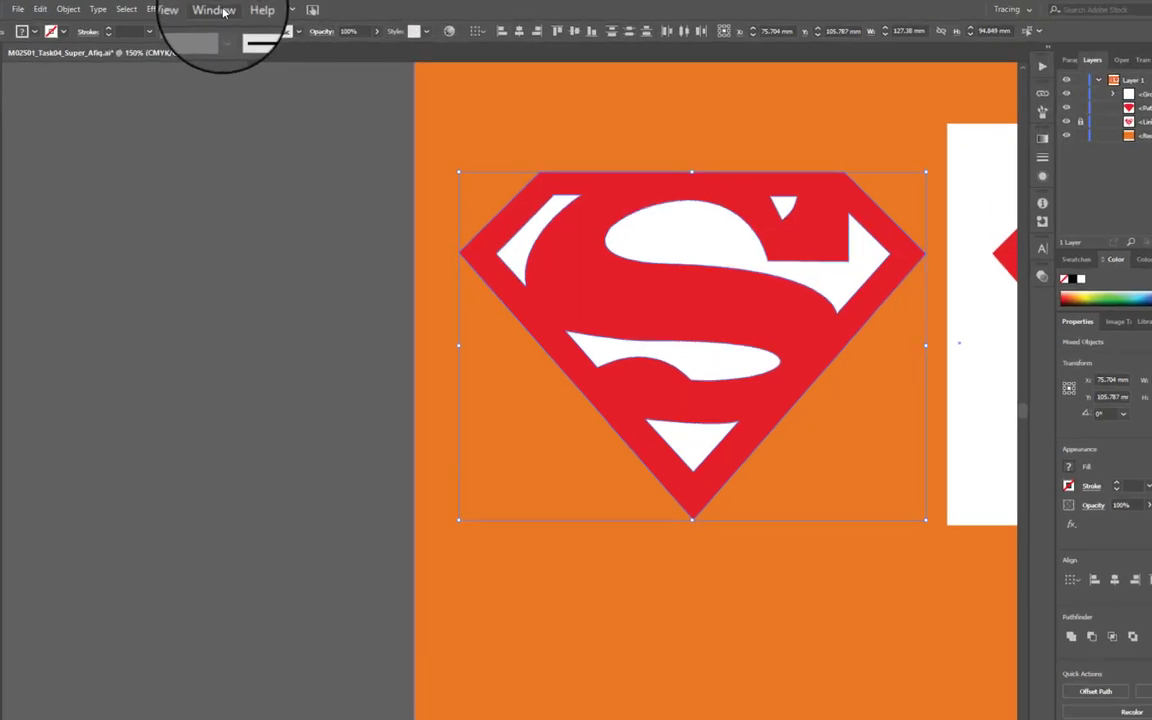
Step: Combine the traced pieces into one compound path with Pathfinder Exclude
click(239, 8)
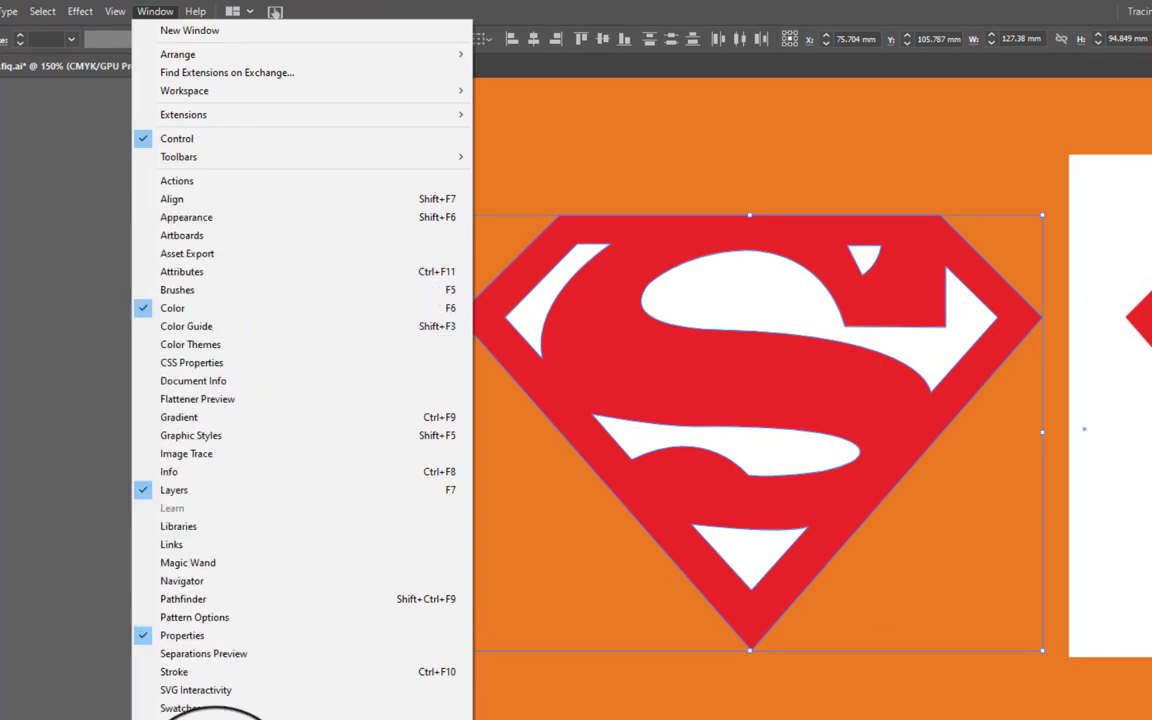
click(219, 609)
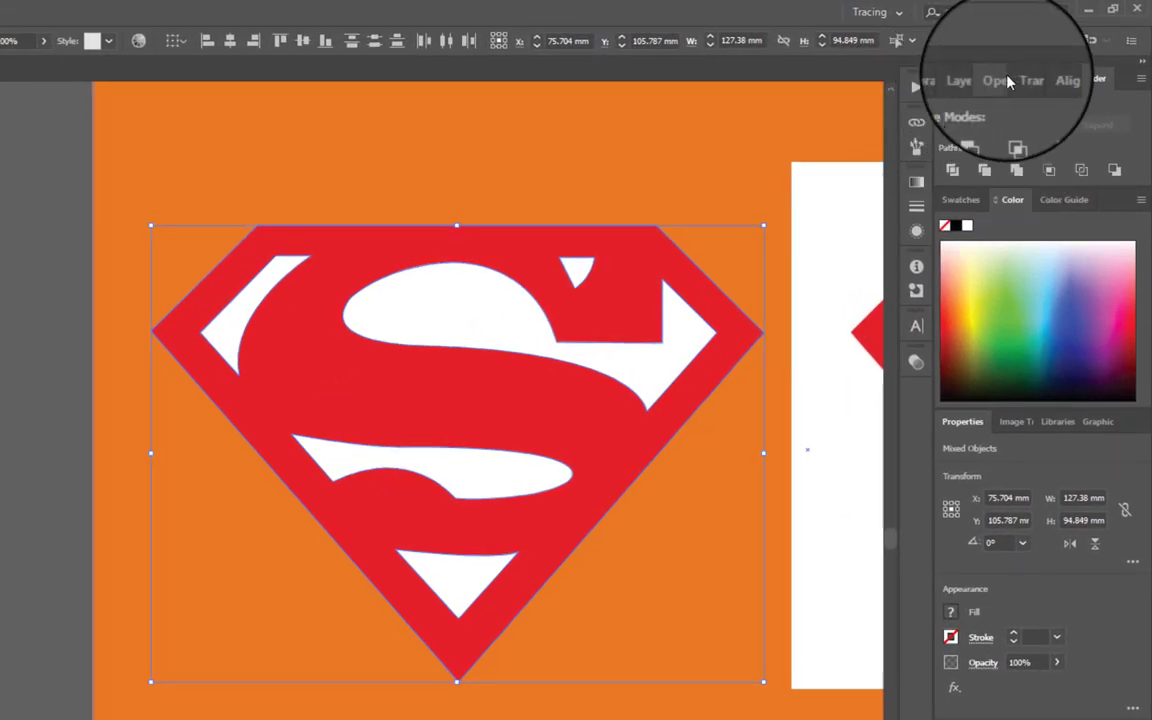
click(1046, 127)
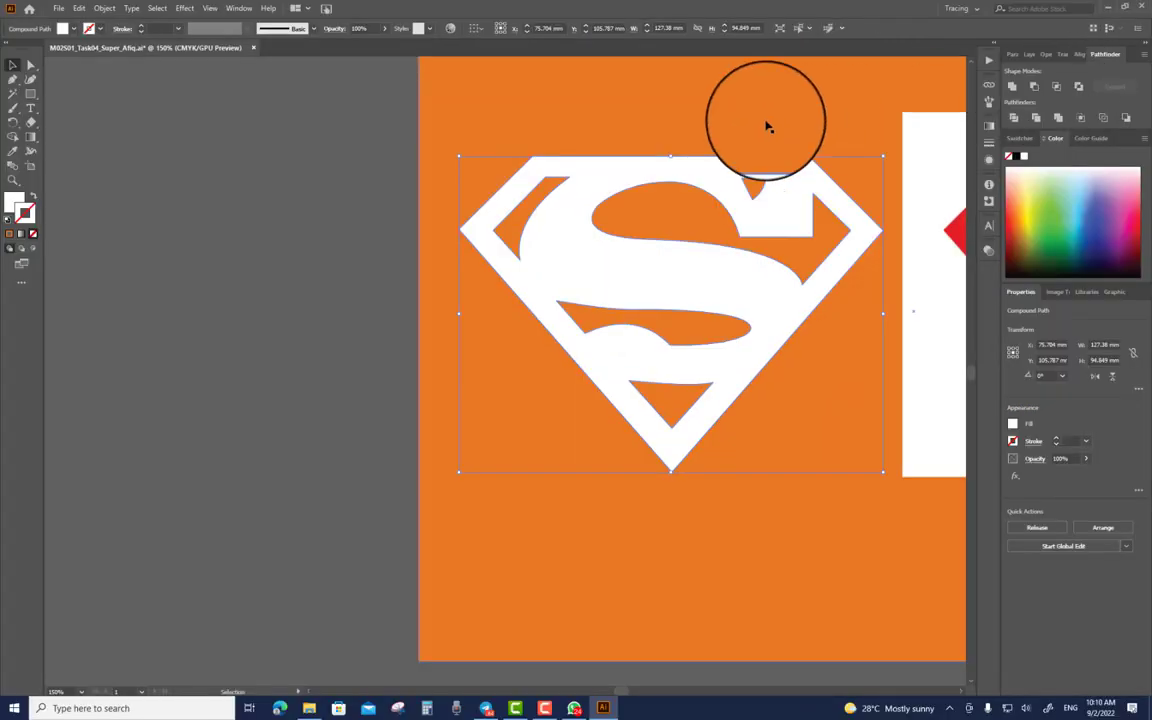
Step: Pan the view to bring both the traced and original logos into view
click(682, 206)
drag(825, 143, 558, 166)
drag(458, 226, 571, 275)
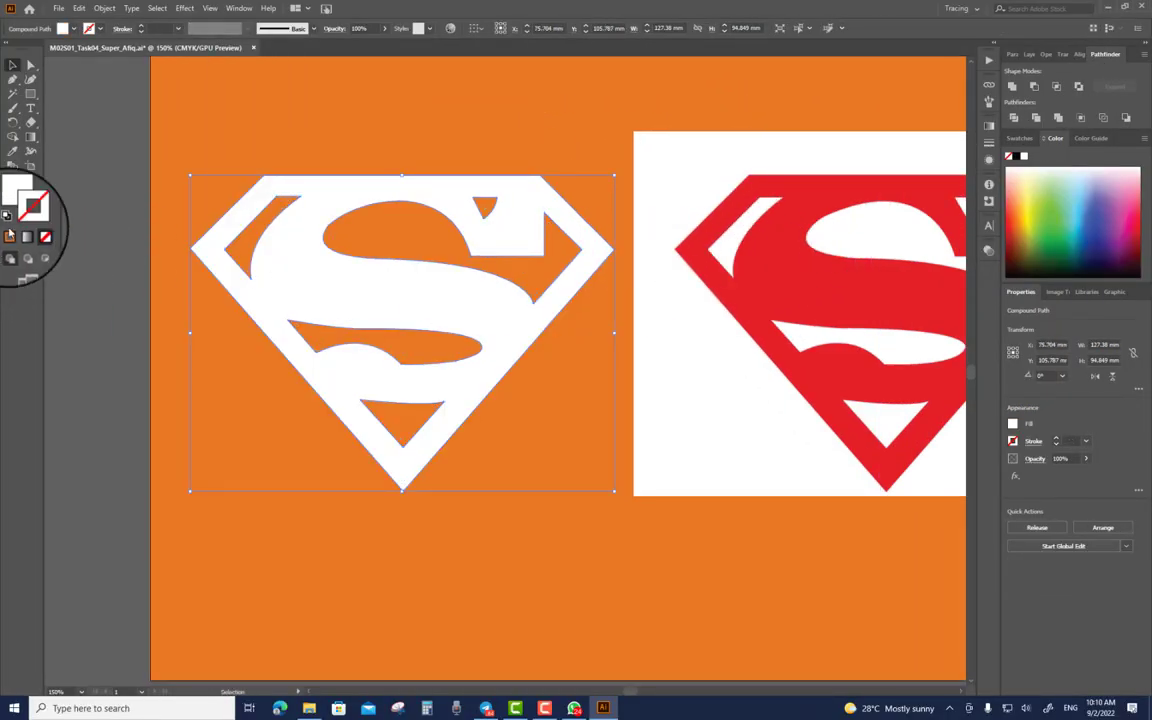
Step: Fill the traced shield with the original logo's red using the Eyedropper
click(13, 152)
click(795, 200)
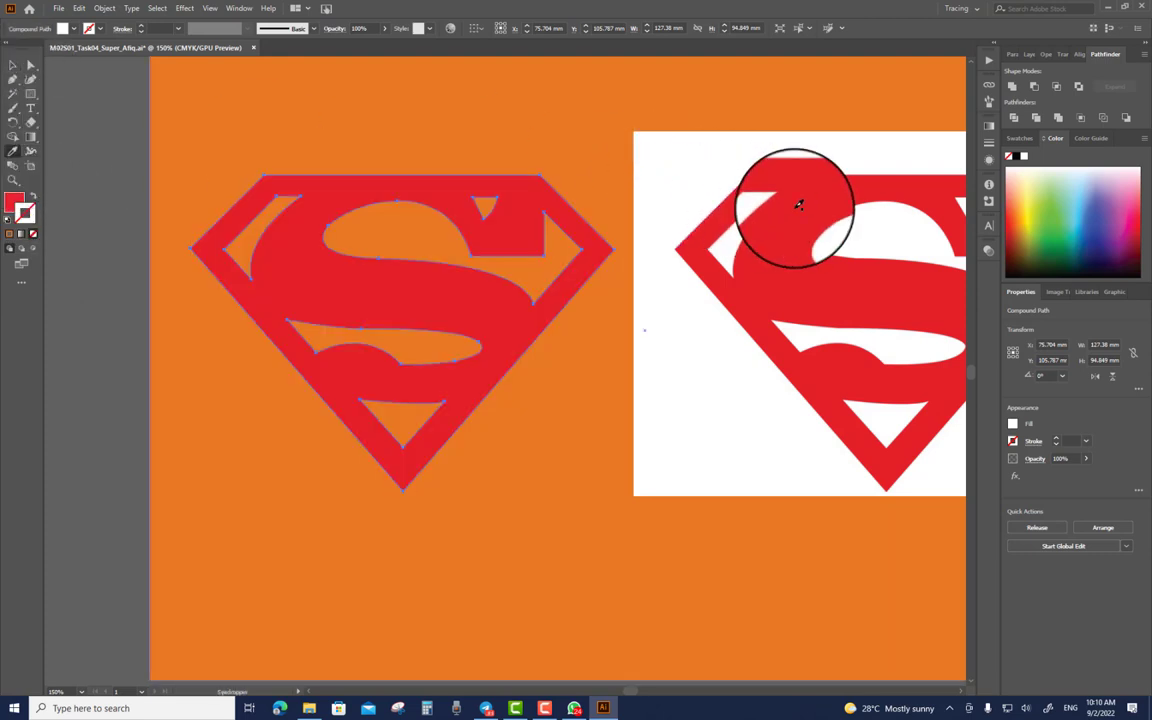
click(13, 66)
Step: View at 100%, trial-move the traced shield over the original, undo it, and show Layers
click(625, 239)
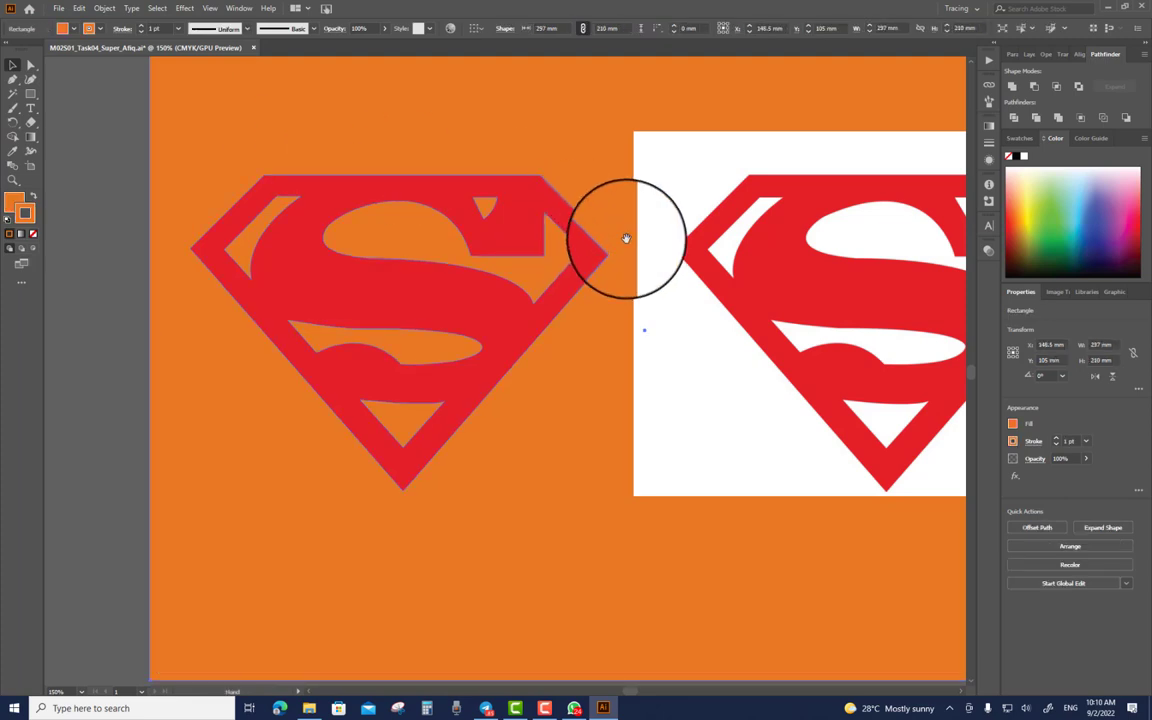
scroll(540, 296, right, 2)
scroll(540, 296, down, 4)
key(ctrl+1)
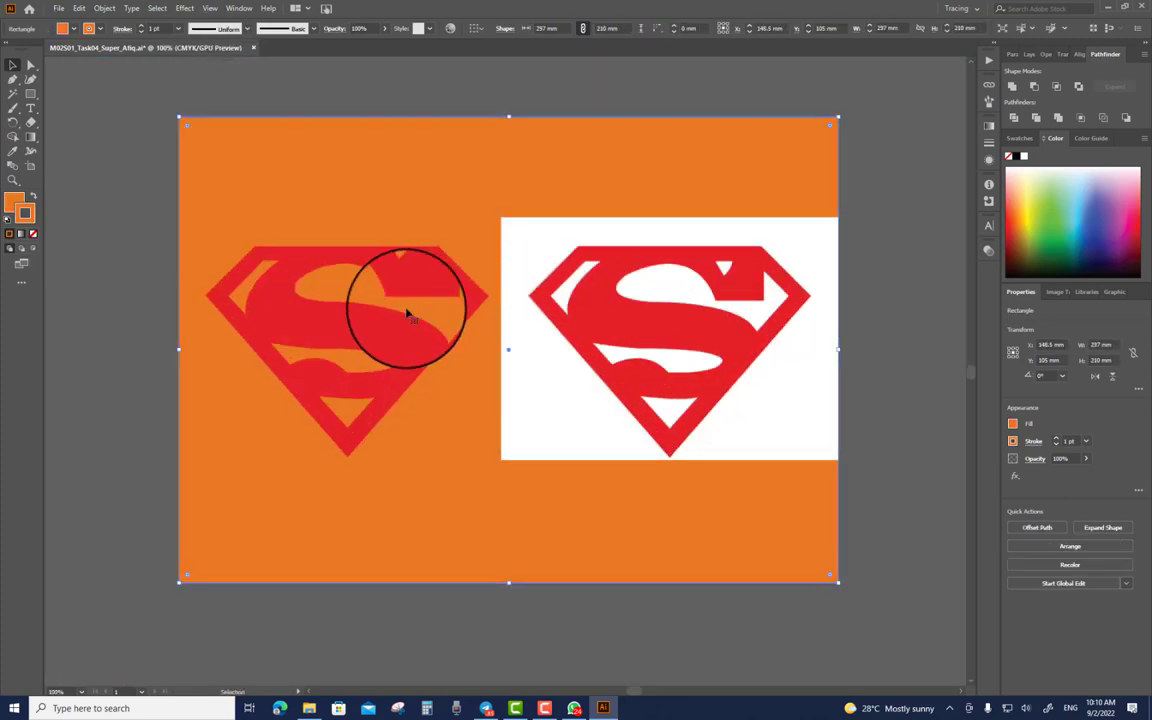
drag(375, 345, 519, 210)
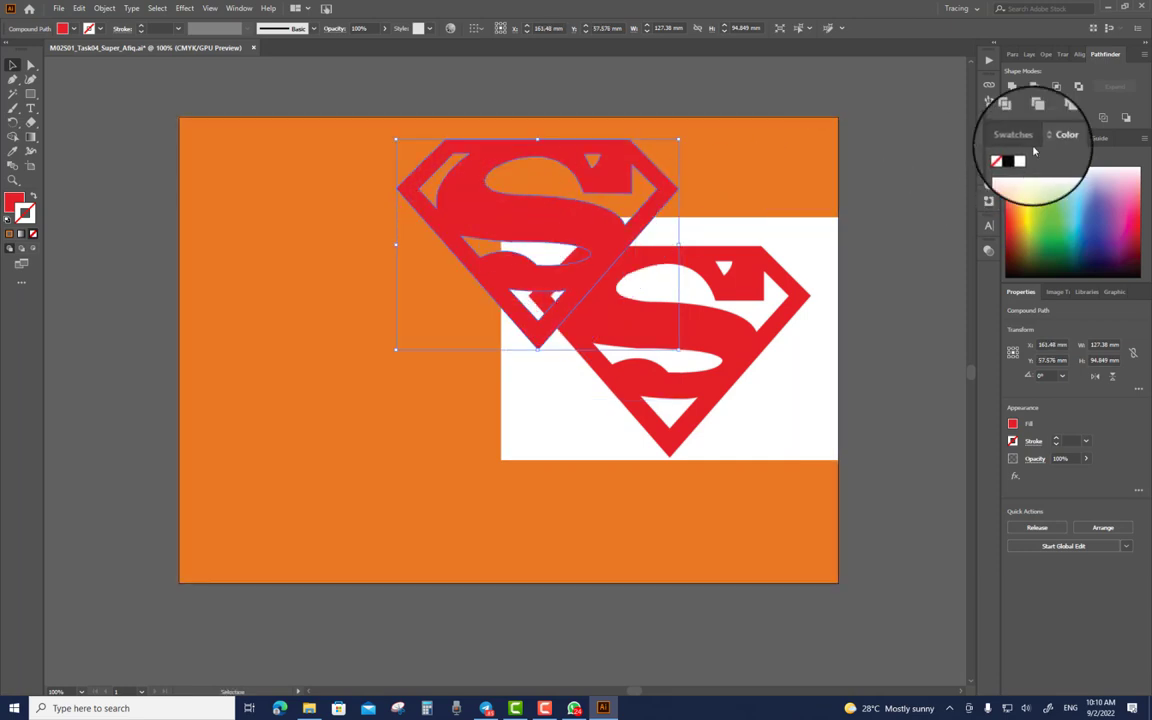
key(ctrl+z)
key(ctrl+z)
key(ctrl+z)
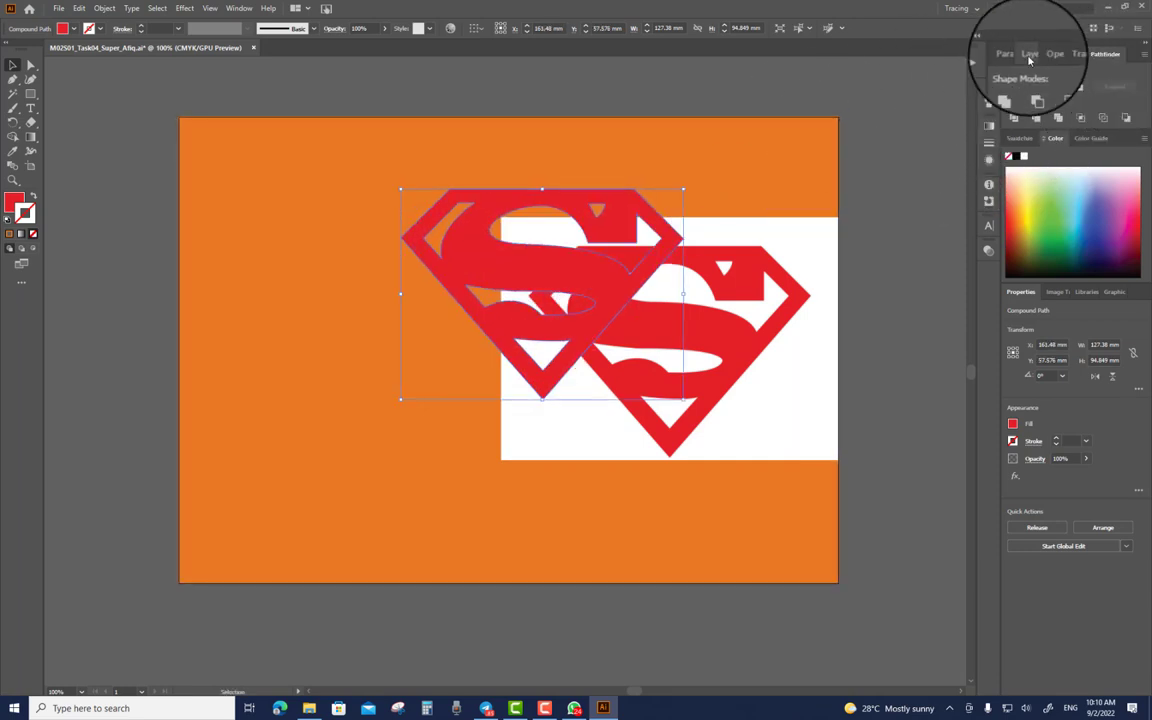
click(1030, 61)
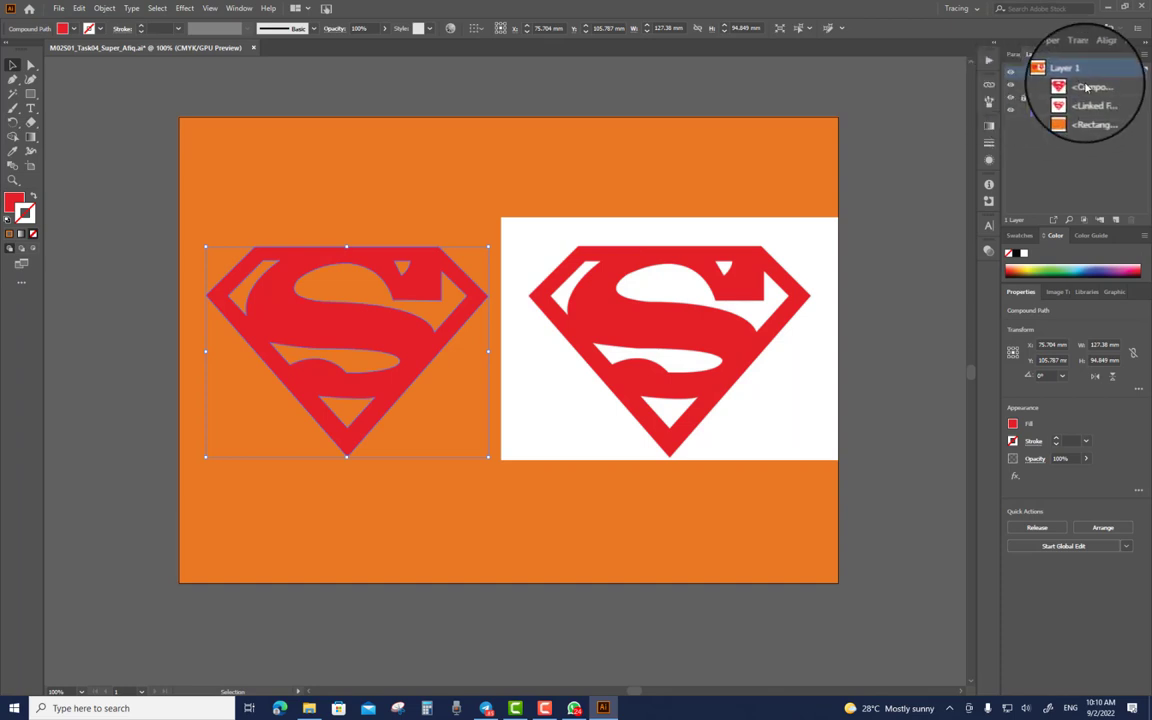
Step: Delete the orange background rectangle from the Layers panel and start a text label below the traced shield
click(882, 237)
click(1078, 110)
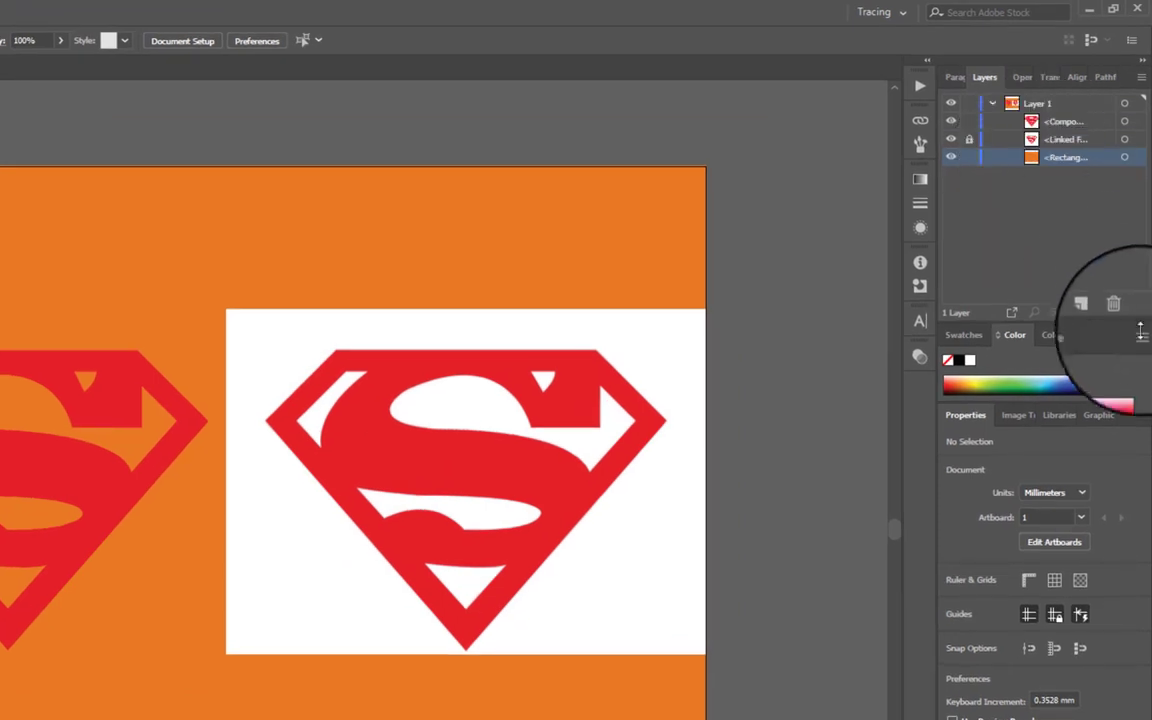
click(1123, 314)
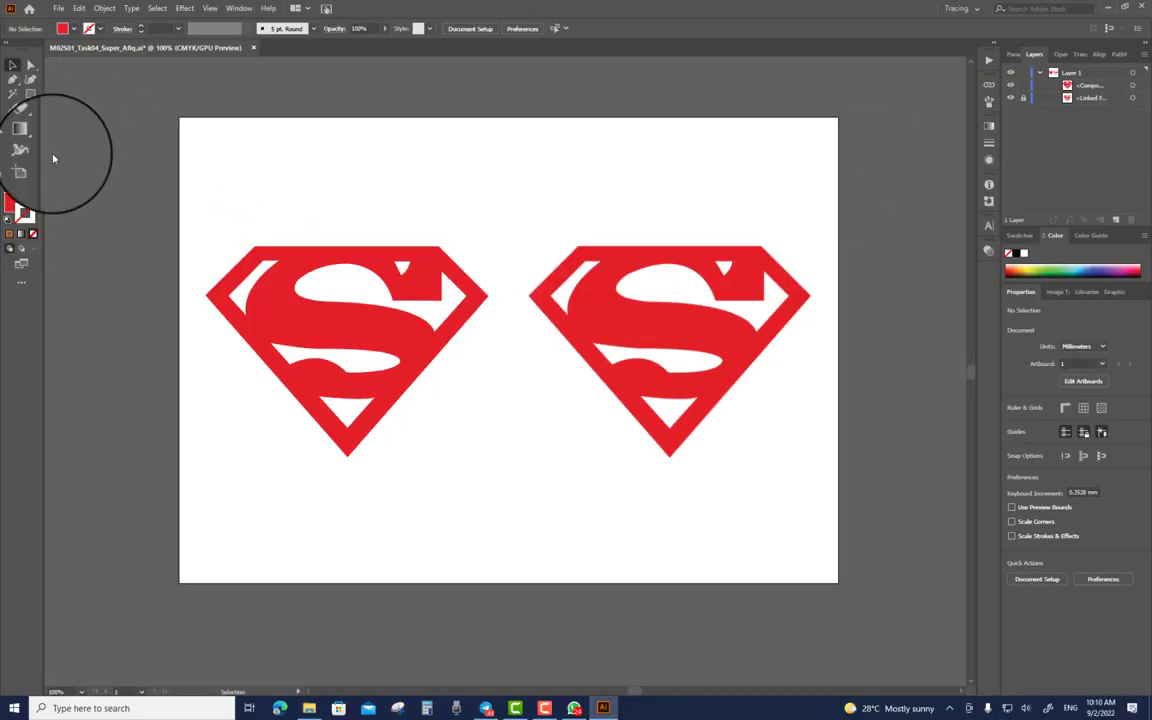
click(304, 485)
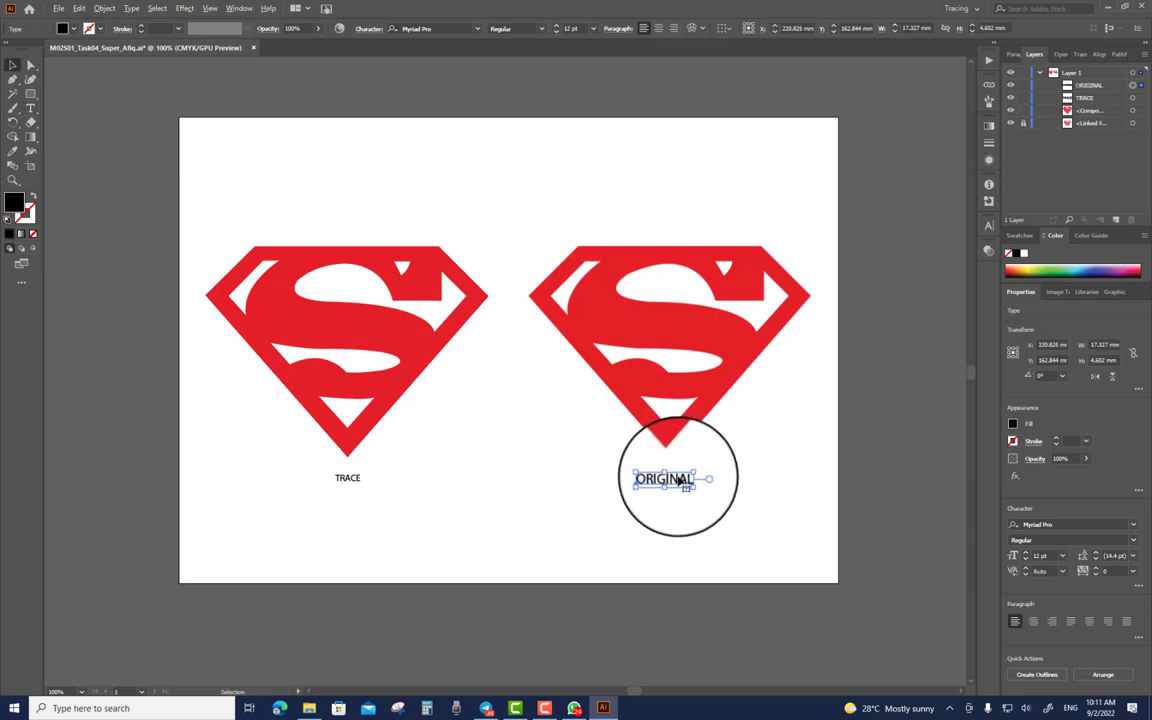
Step: Copy the label as ORIGINAL, move the name block lower right, and frame it with a black-outline rectangle
drag(680, 481, 680, 504)
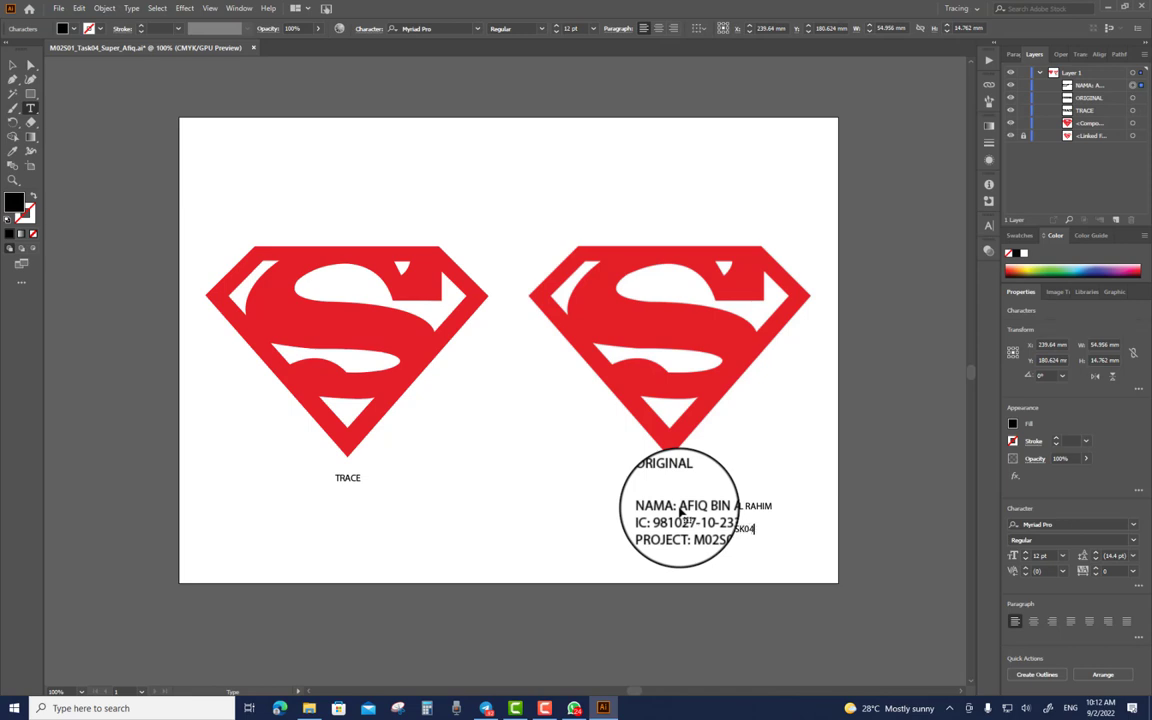
click(12, 66)
drag(705, 513, 743, 567)
click(776, 478)
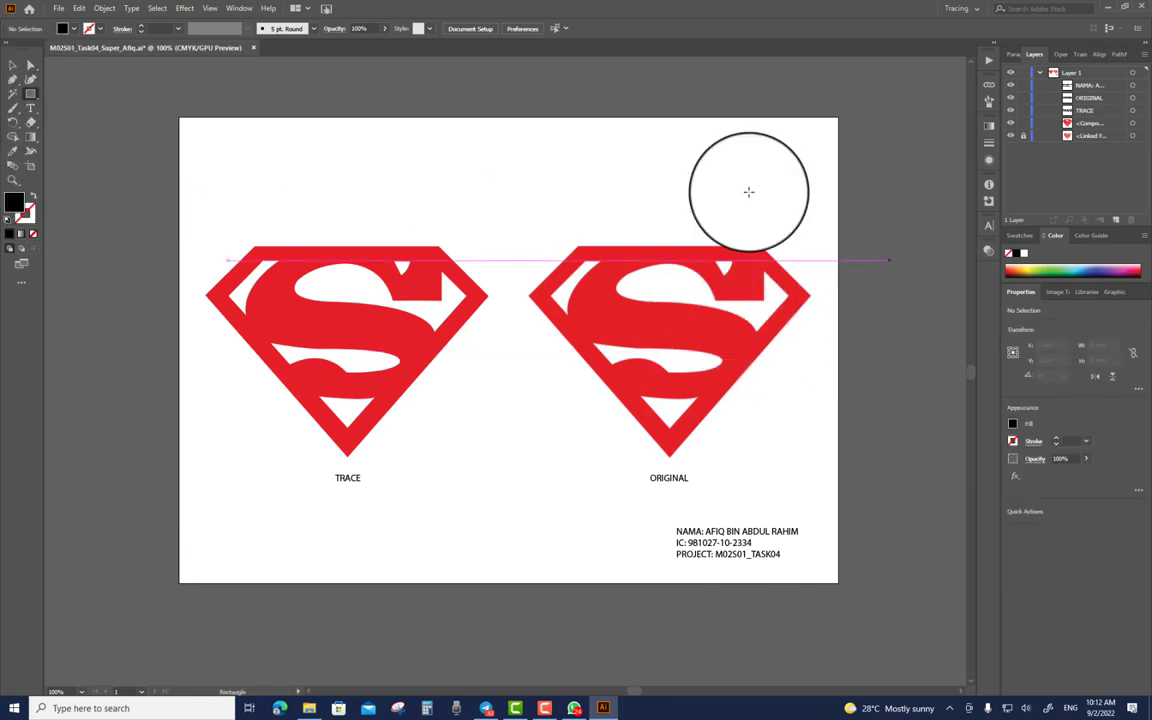
click(33, 198)
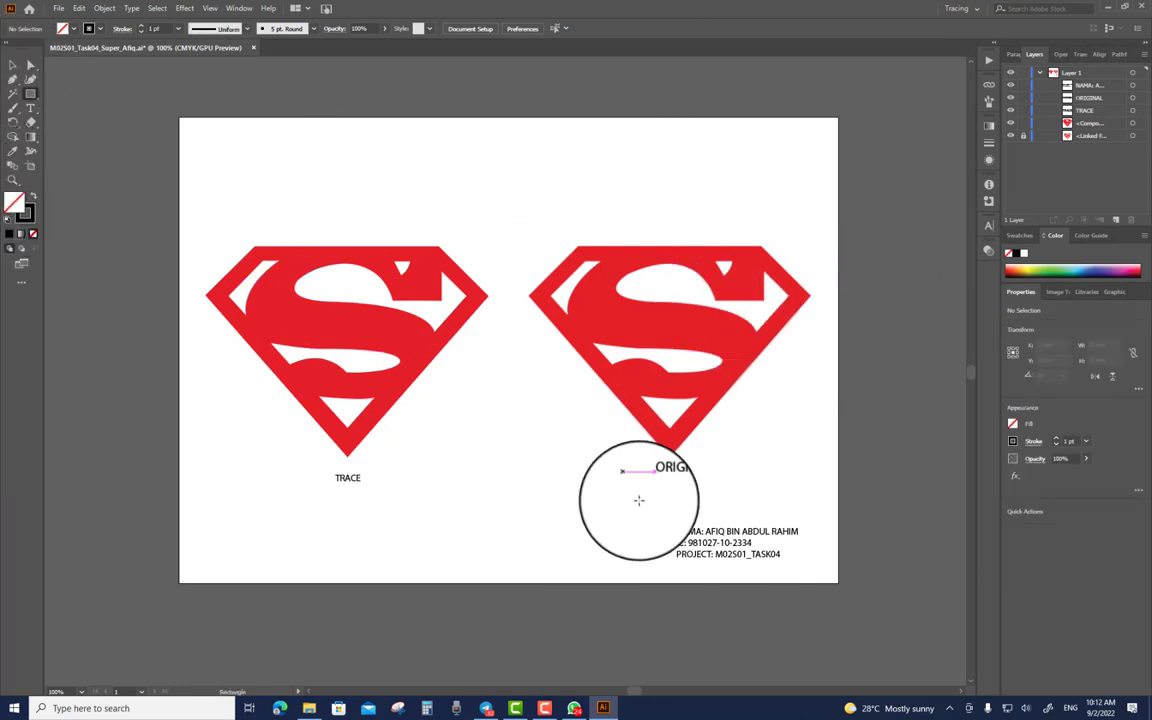
drag(668, 518, 806, 565)
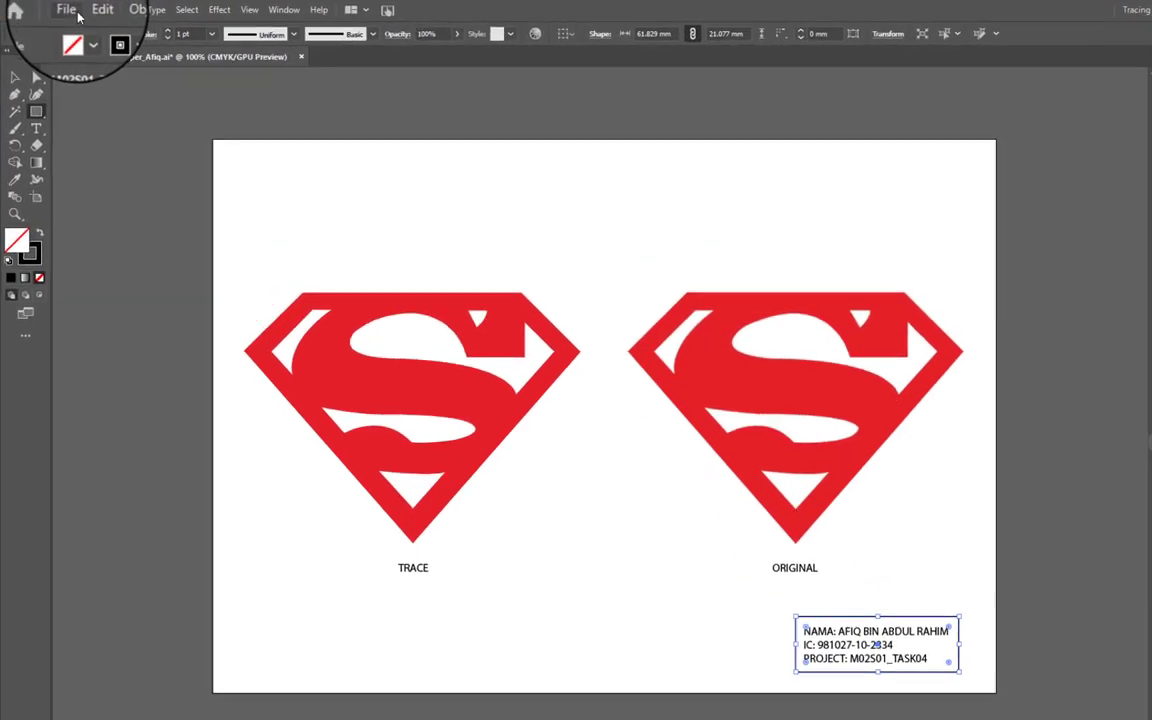
Step: Save over M02S01_Task04_Super_Afiq.ai in MODUL 02 as an Illustrator 2020 file
click(66, 10)
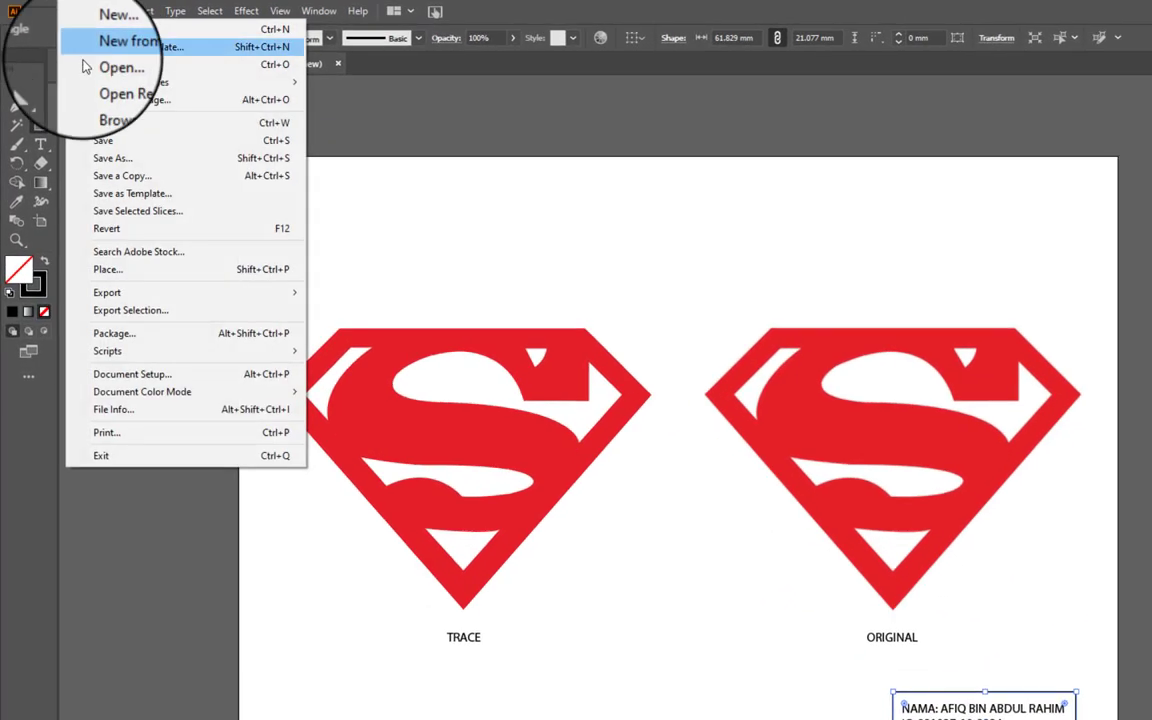
click(92, 140)
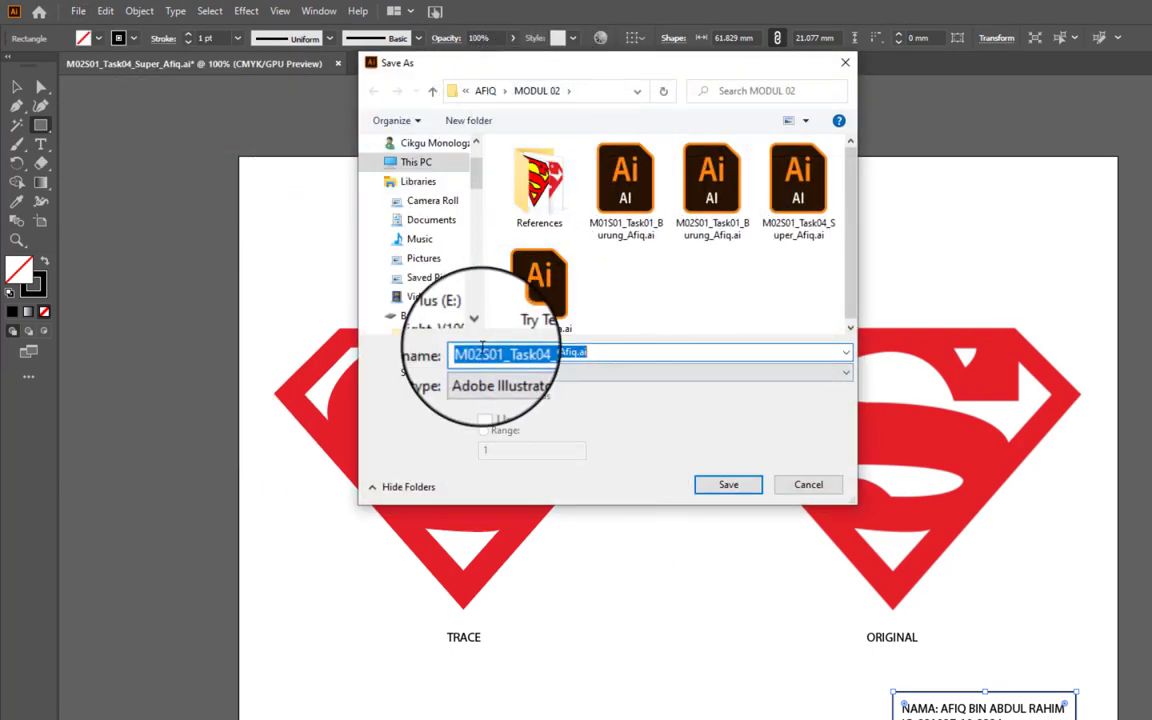
click(716, 490)
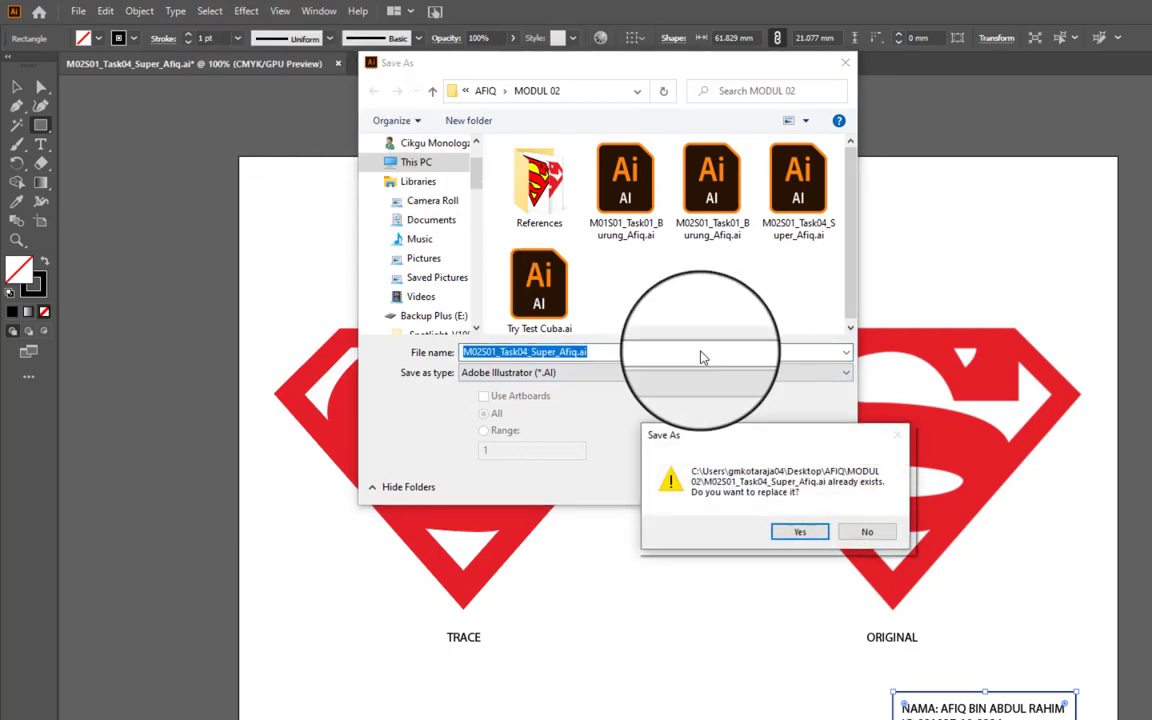
click(799, 531)
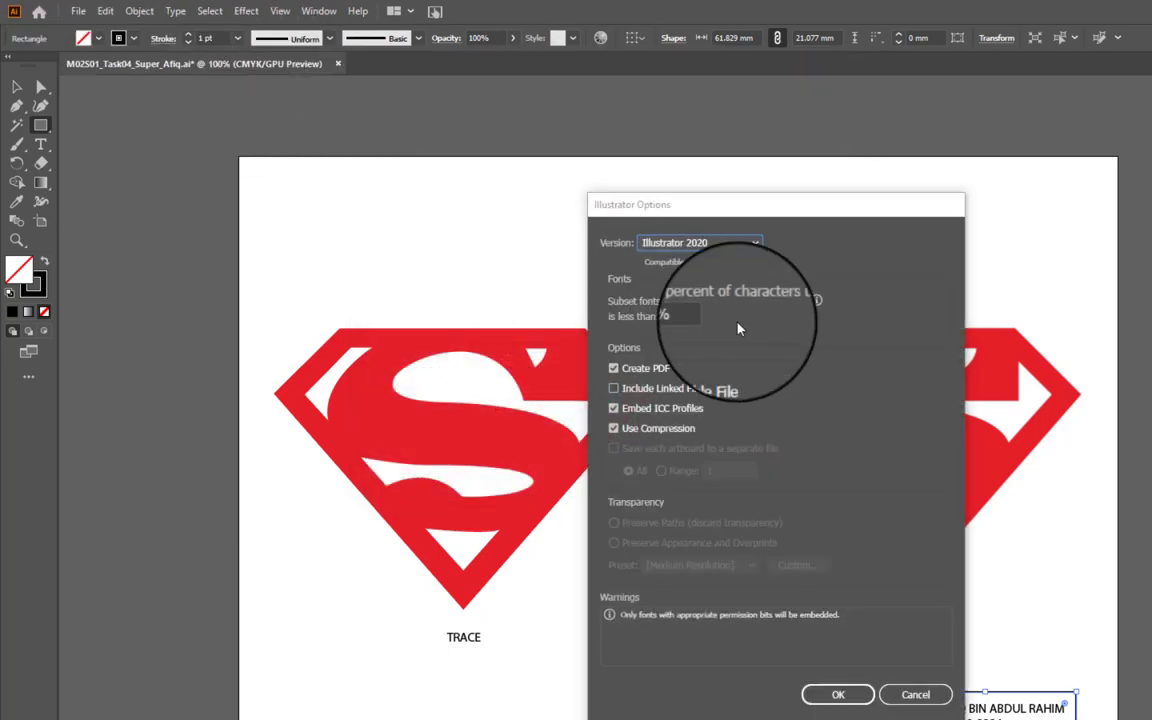
click(848, 692)
Step: Export the artboard as a JPEG into MODUL 02 with Use Artboards ticked
click(78, 11)
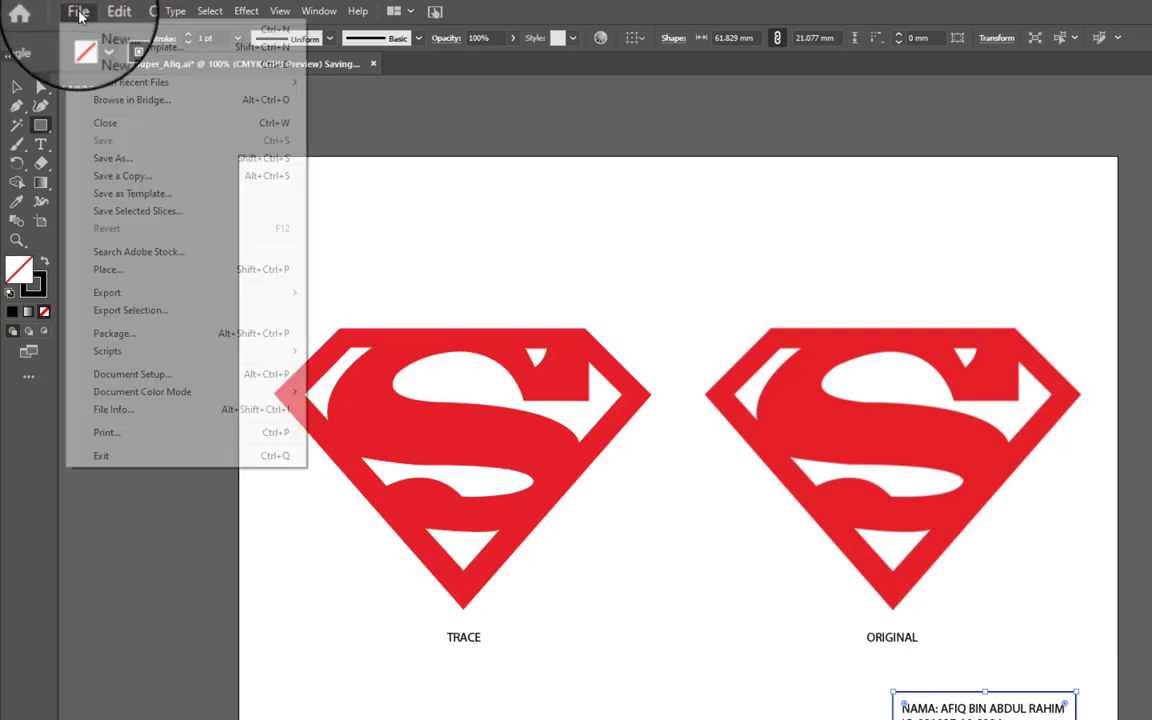
mouse_move(128, 303)
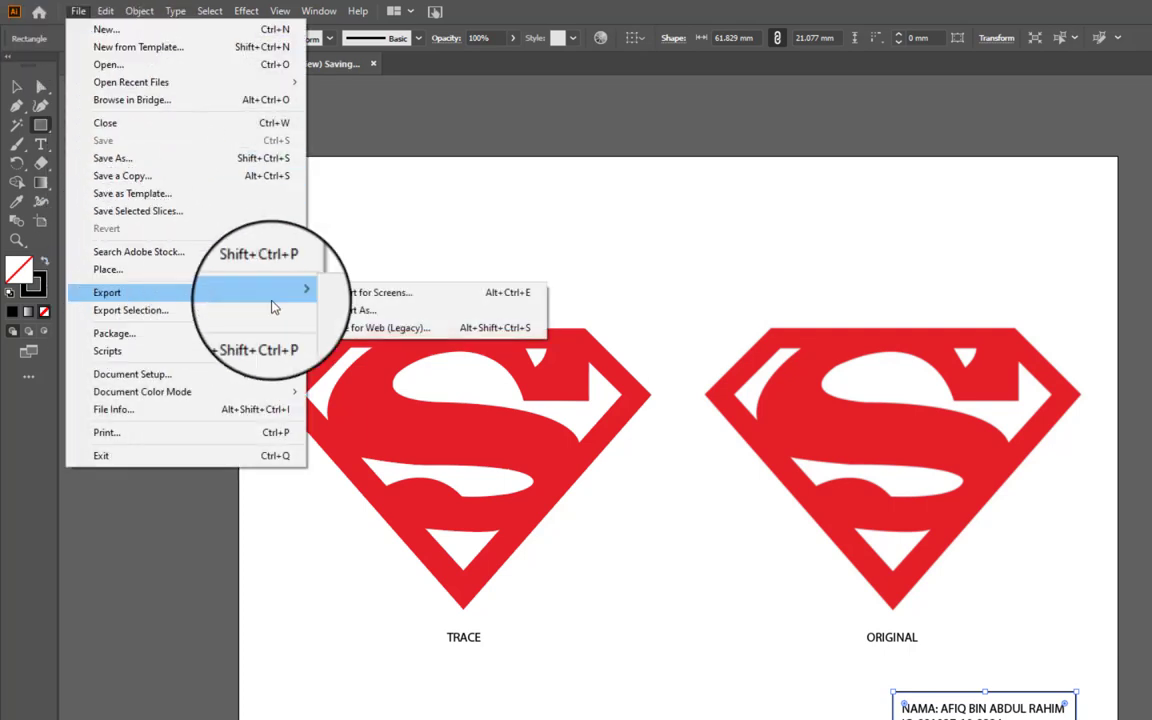
click(400, 306)
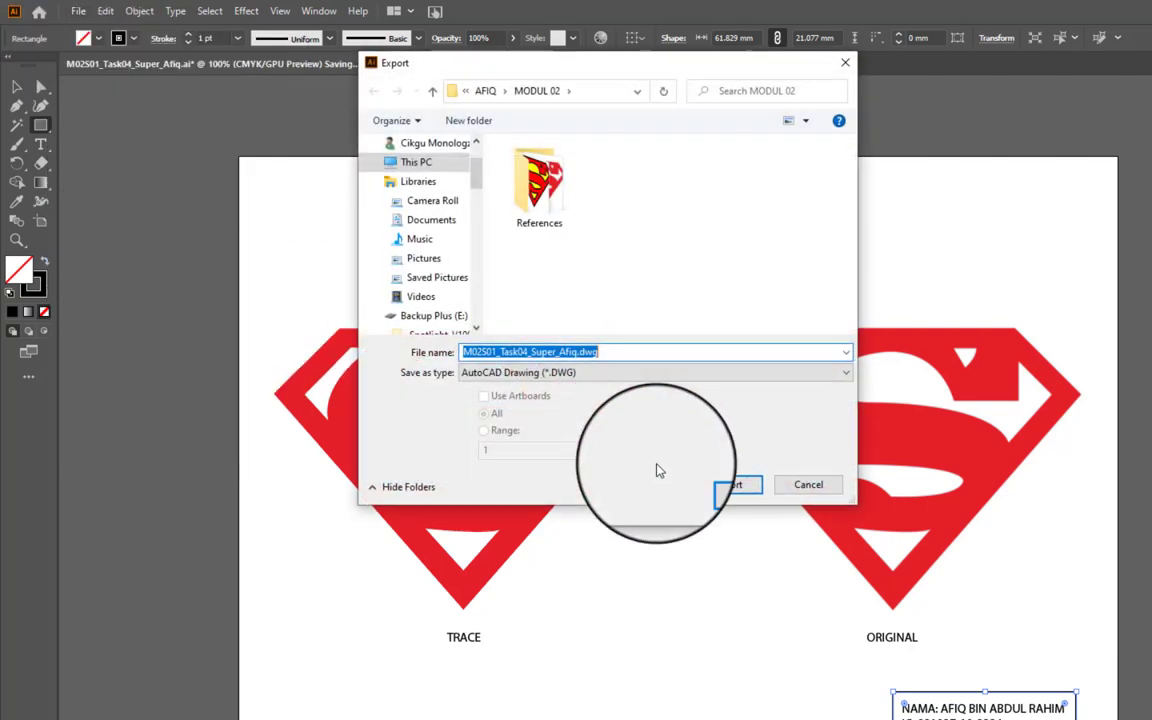
click(530, 372)
click(528, 462)
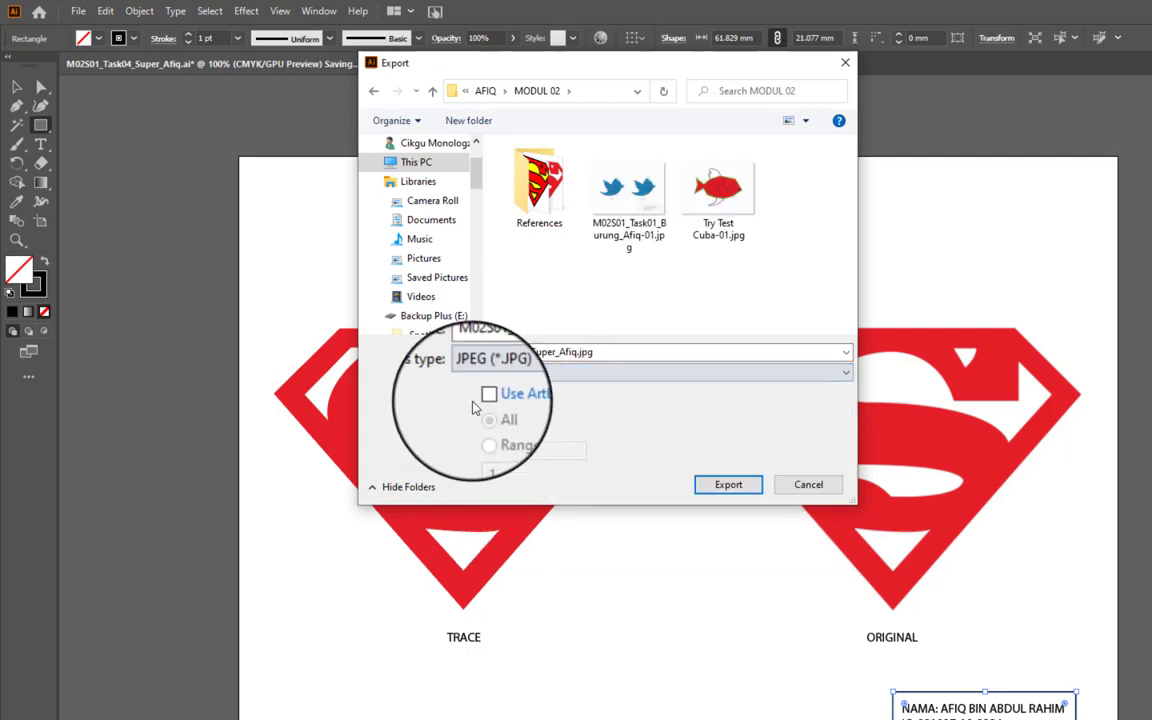
click(484, 393)
click(718, 482)
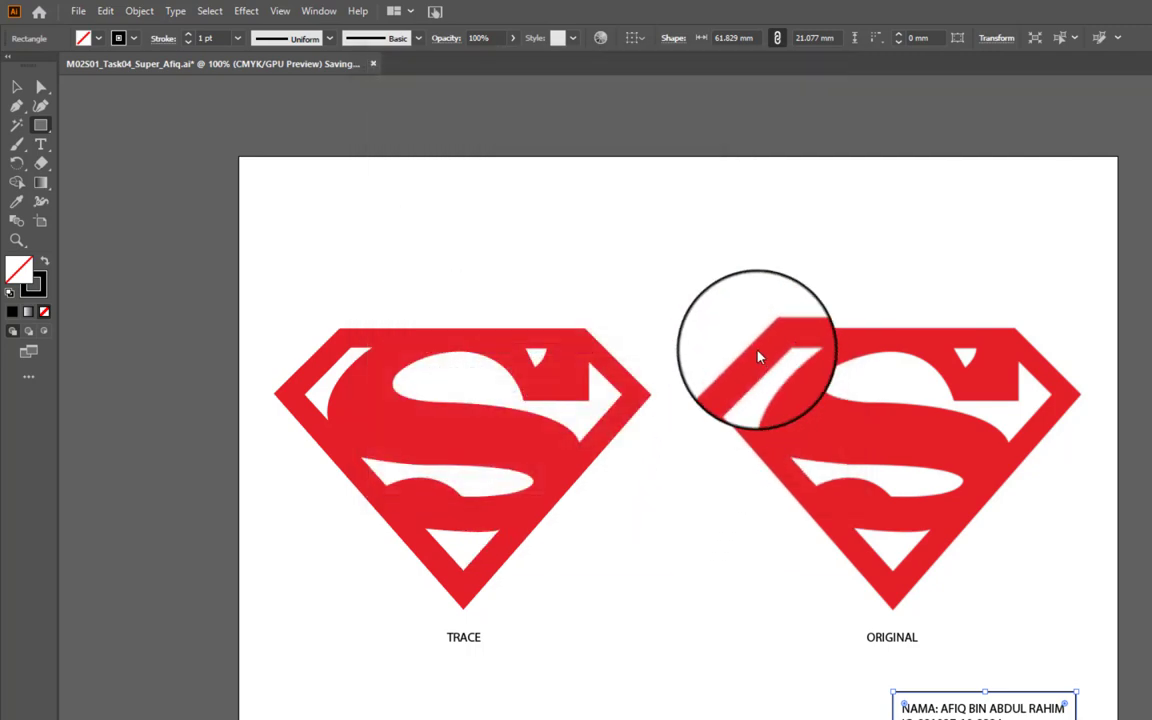
click(830, 689)
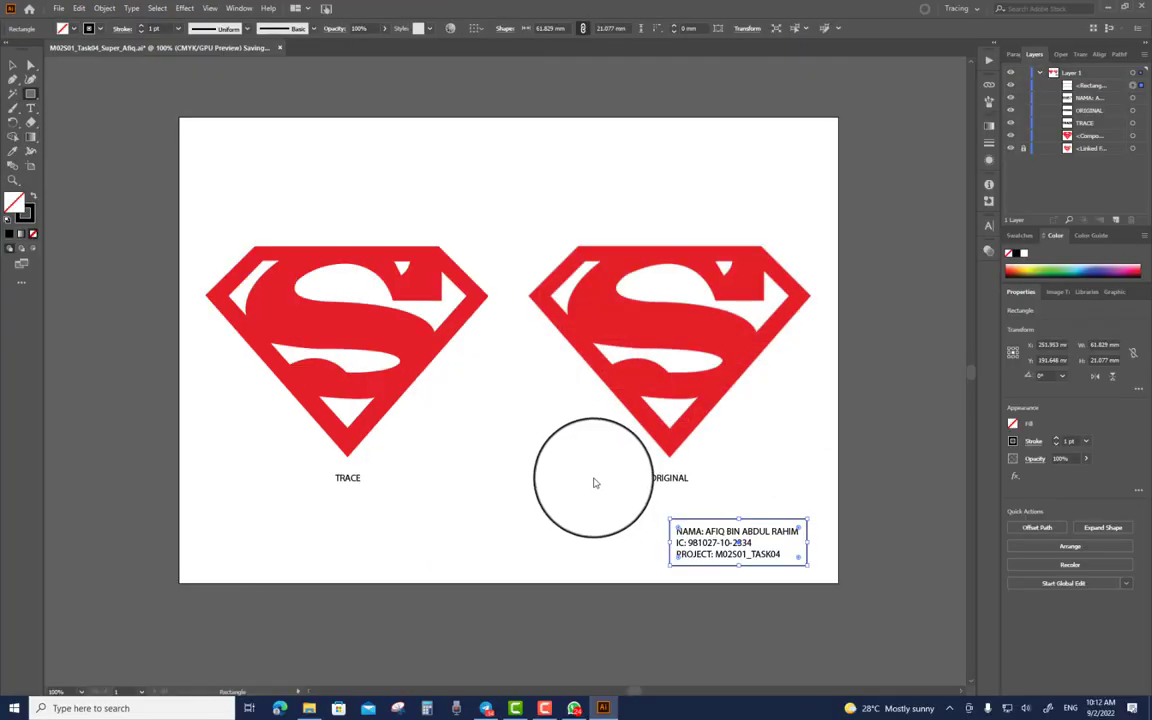